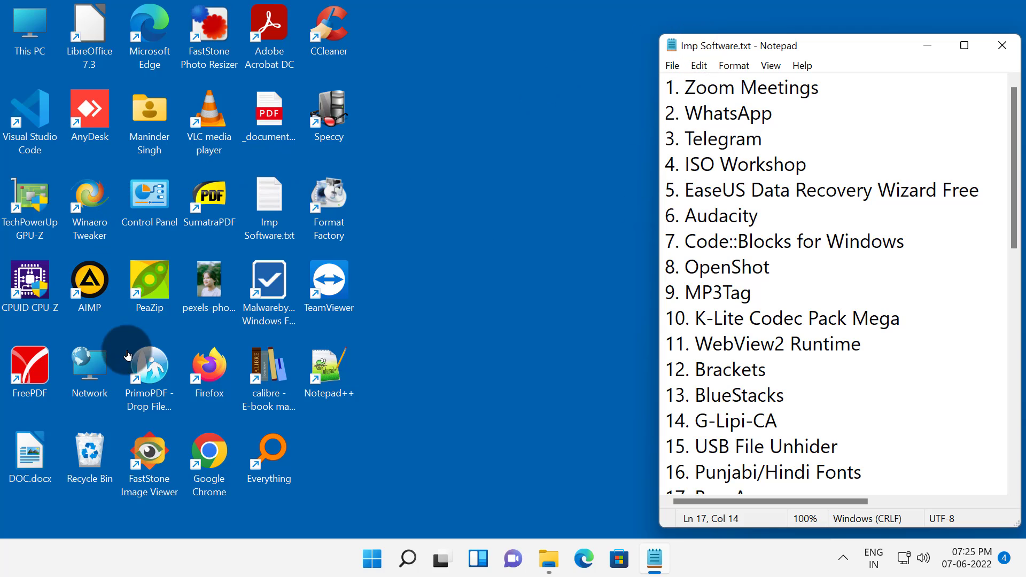
Search Google for "zoom meeting" in Chrome and download the 64-bit Zoom Client for Meetings from Zoom's Download Center
{"action": "left_click", "coordinate": [218, 449]}
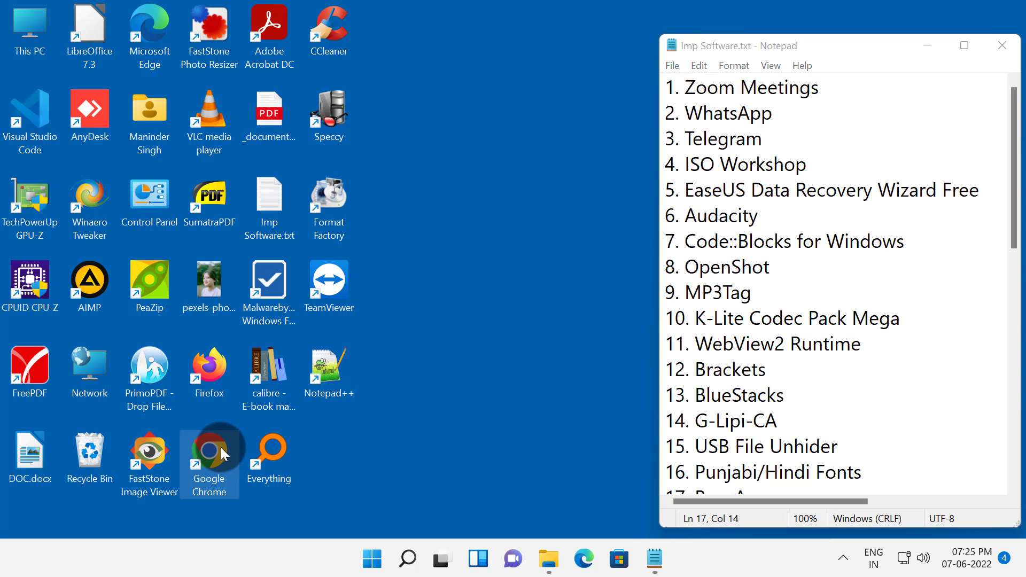
{"action": "double_click", "coordinate": [220, 449]}
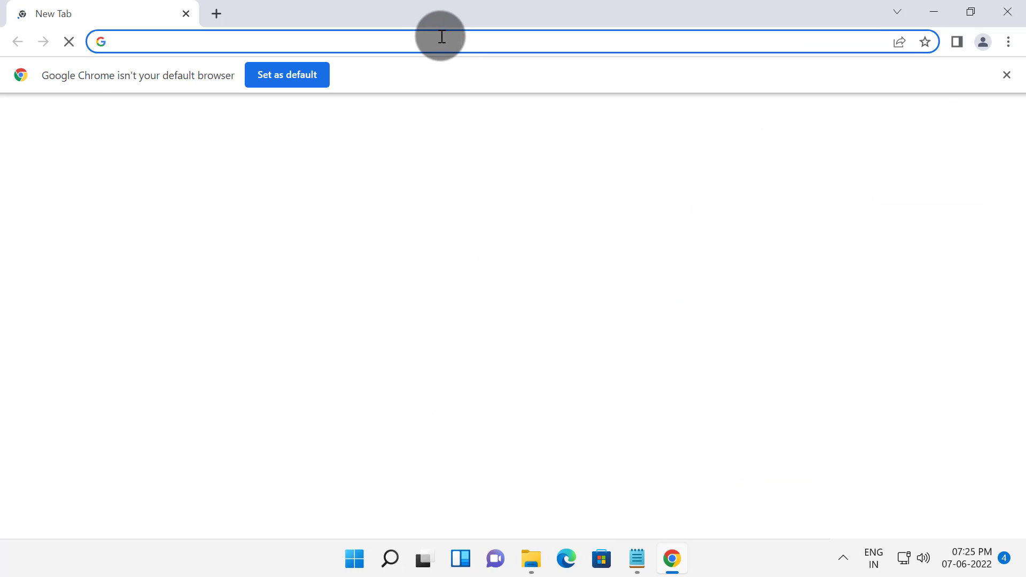
{"action": "left_click", "coordinate": [439, 38]}
{"action": "type", "text": "zo"}
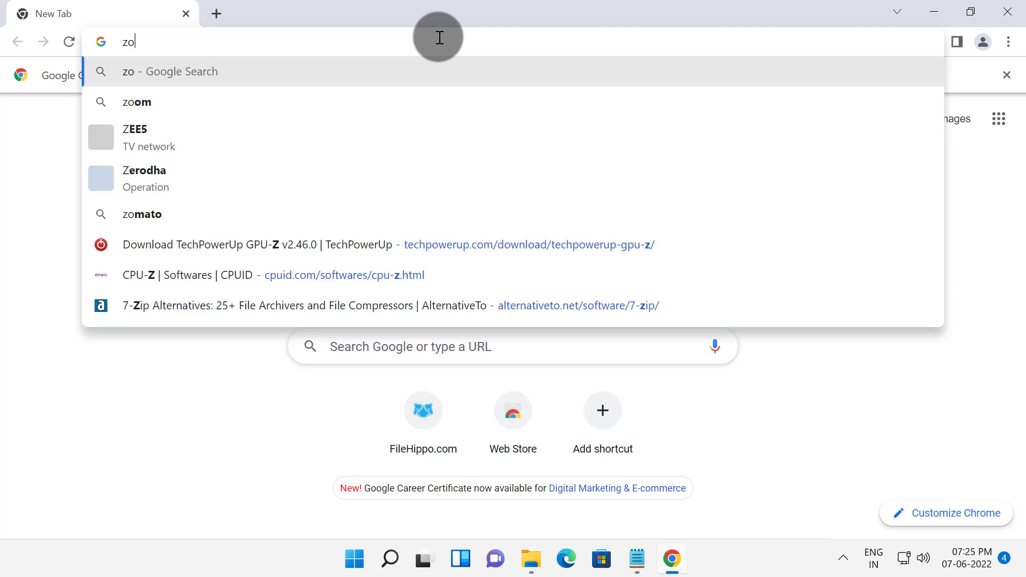
{"action": "type", "text": "om me"}
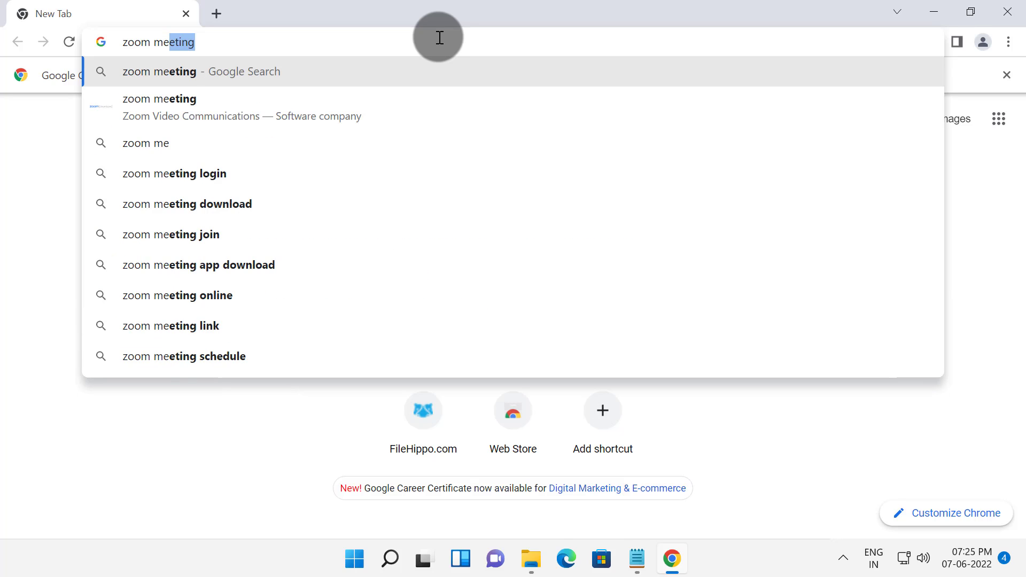
{"action": "key", "text": "Return"}
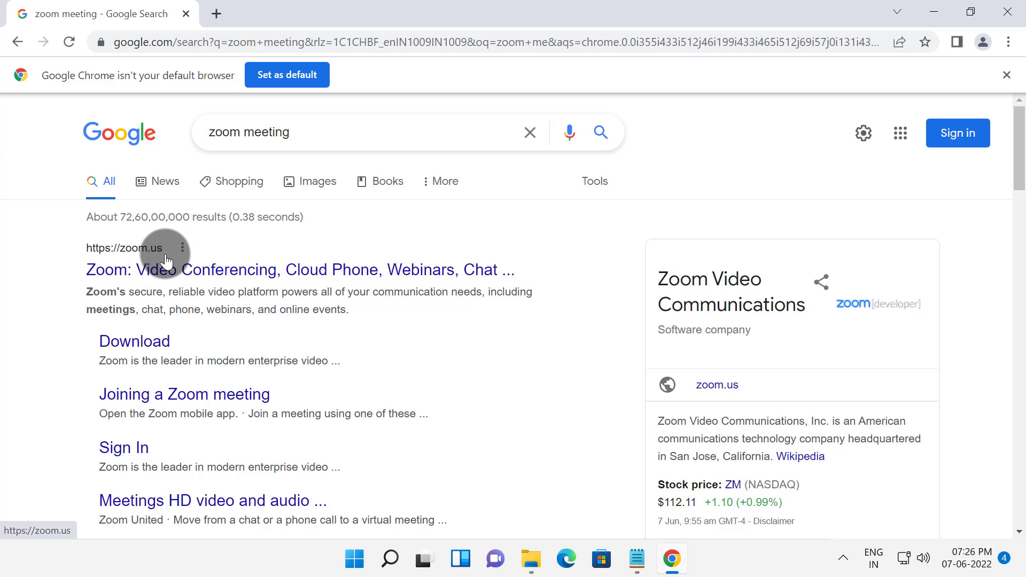
{"action": "left_click", "coordinate": [155, 342]}
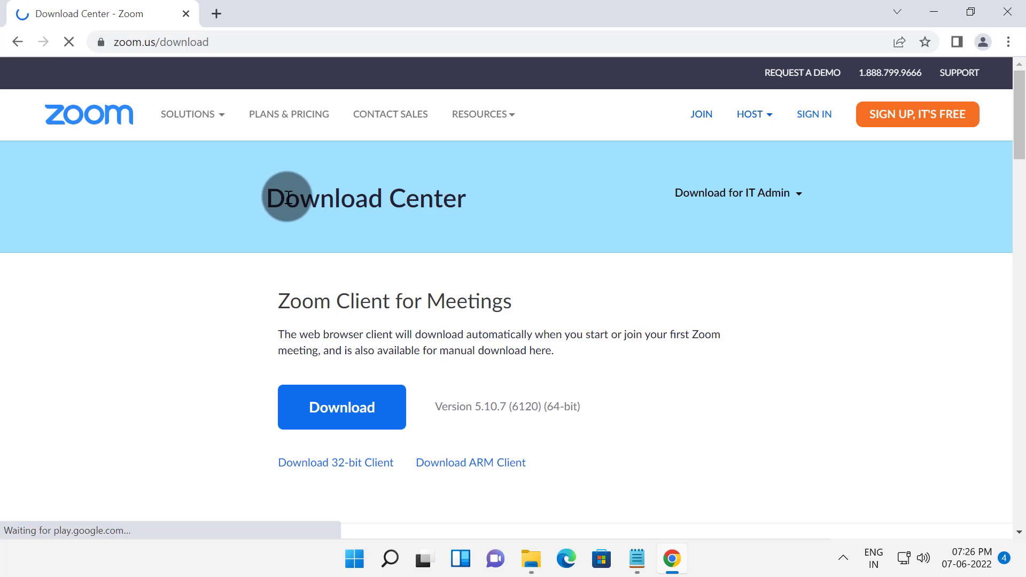
{"action": "left_click", "coordinate": [361, 410]}
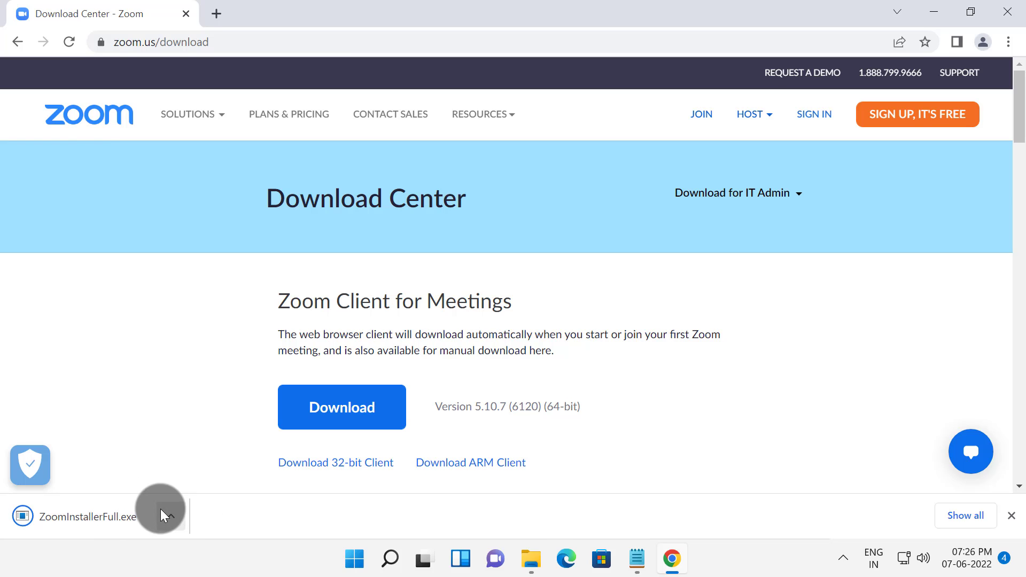
Install Zoom by running ZoomInstallerFull.exe from the Downloads folder in File Explorer, and finish the setup
{"action": "left_click", "coordinate": [531, 559]}
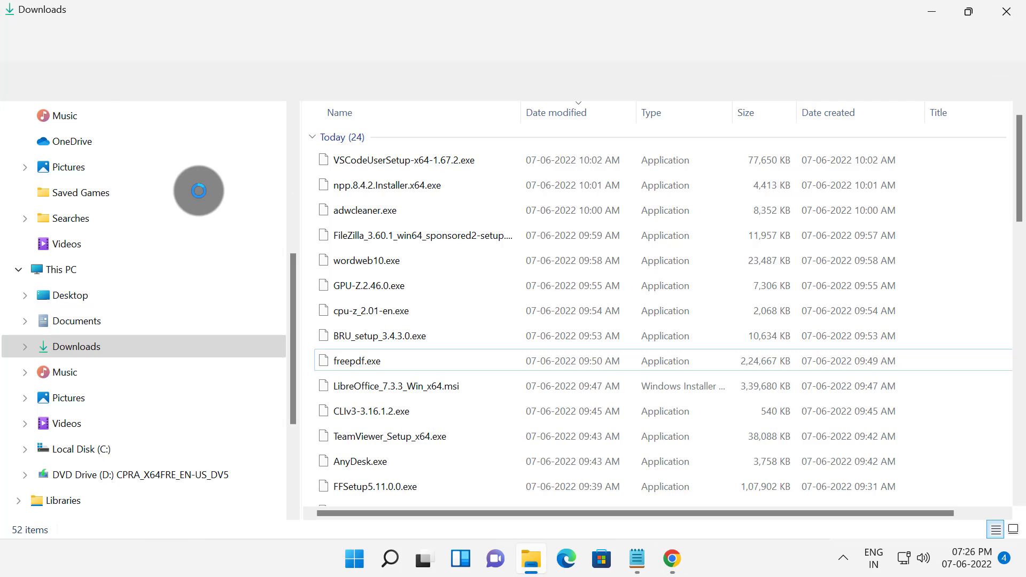
{"action": "left_click_drag", "start_coordinate": [292, 335], "coordinate": [239, 167]}
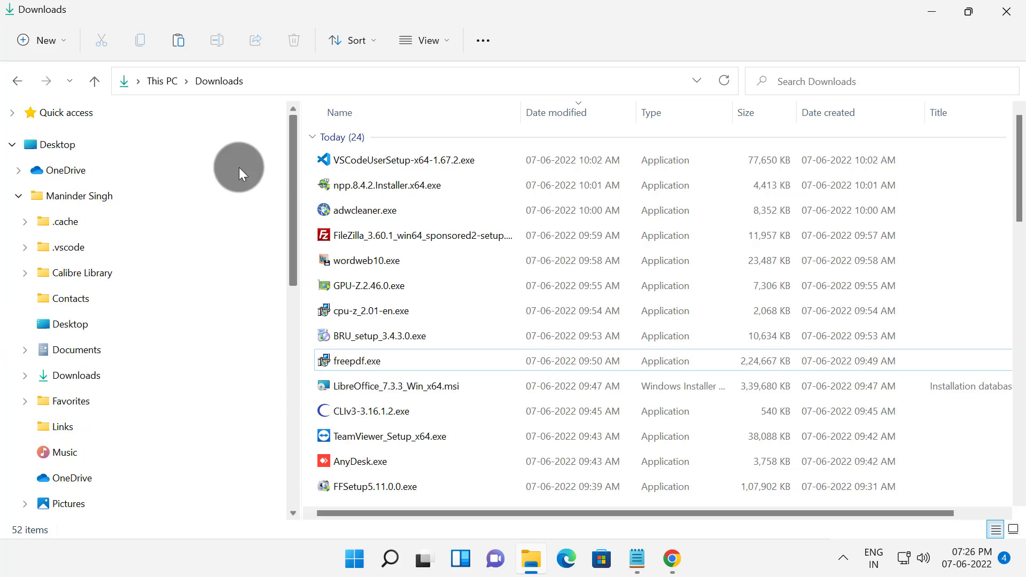
{"action": "left_click", "coordinate": [50, 378]}
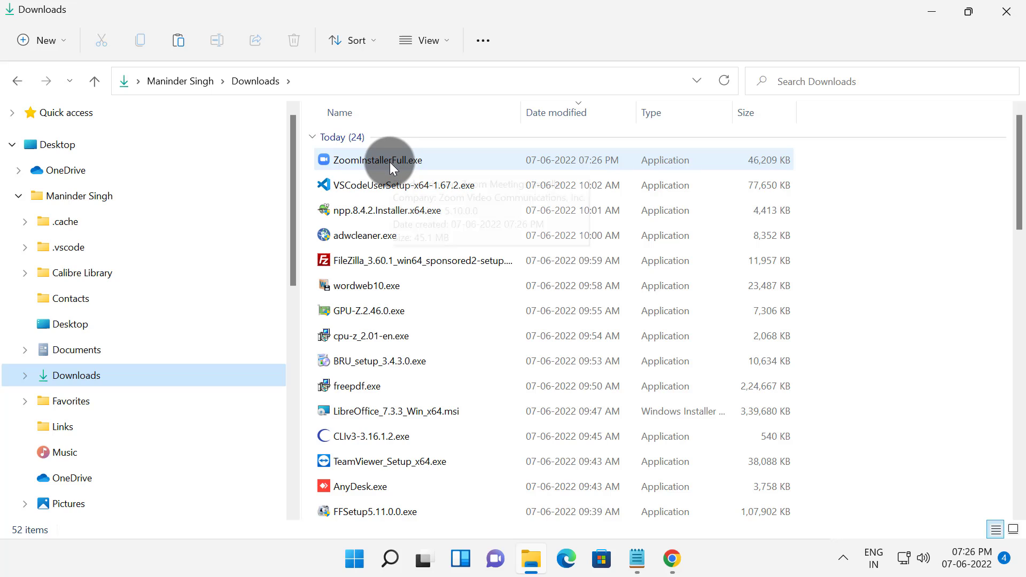
{"action": "double_click", "coordinate": [391, 160]}
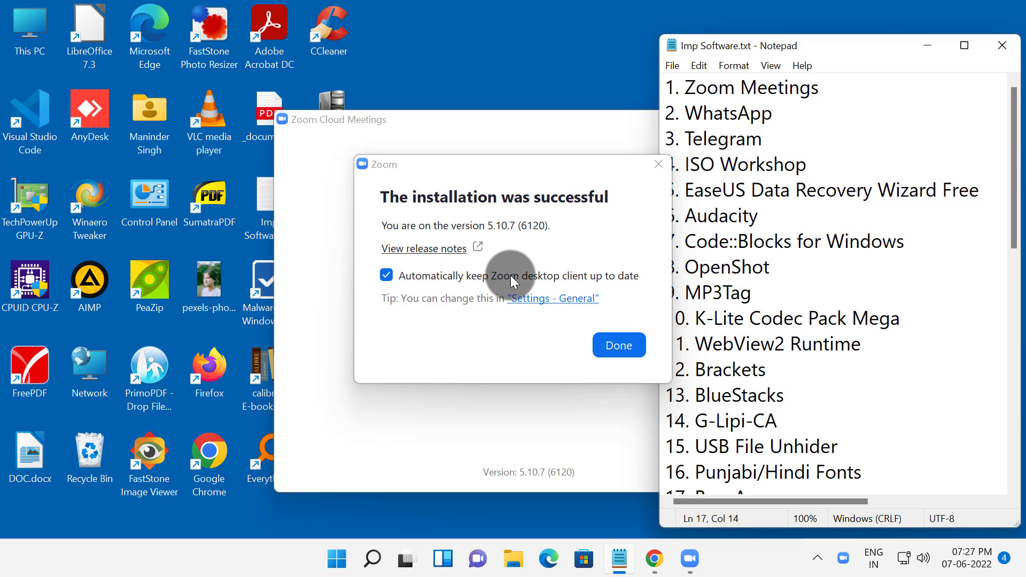
{"action": "left_click", "coordinate": [623, 350]}
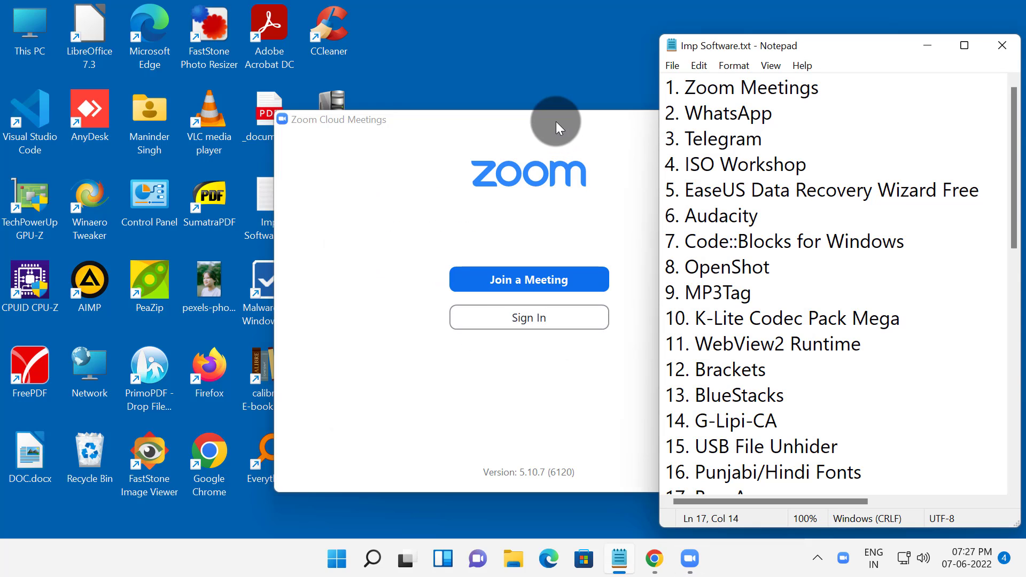
Move the Zoom Cloud Meetings window aside, view its sign-in options, and close it
{"action": "left_click_drag", "start_coordinate": [555, 121], "coordinate": [400, 69]}
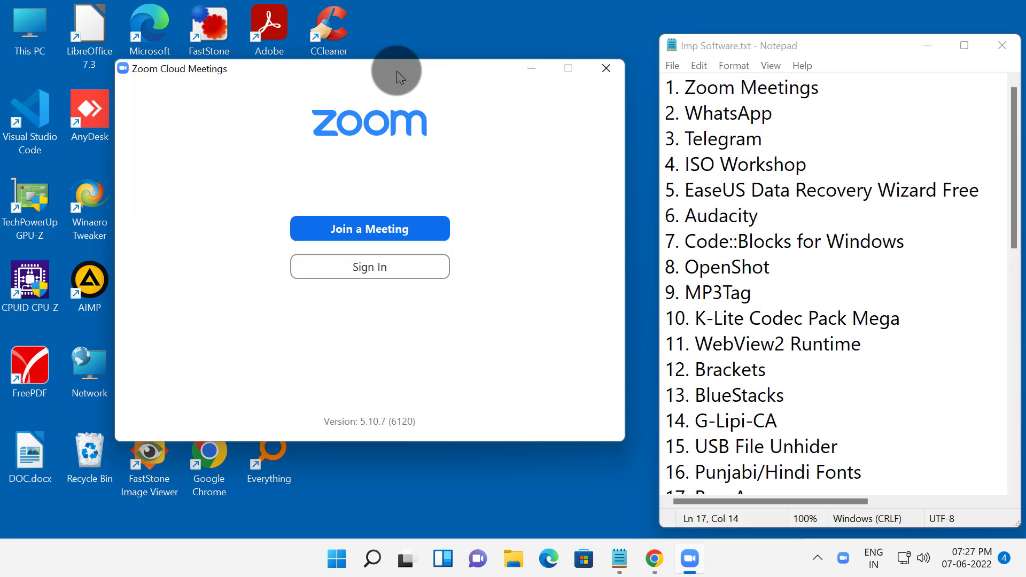
{"action": "left_click", "coordinate": [394, 267]}
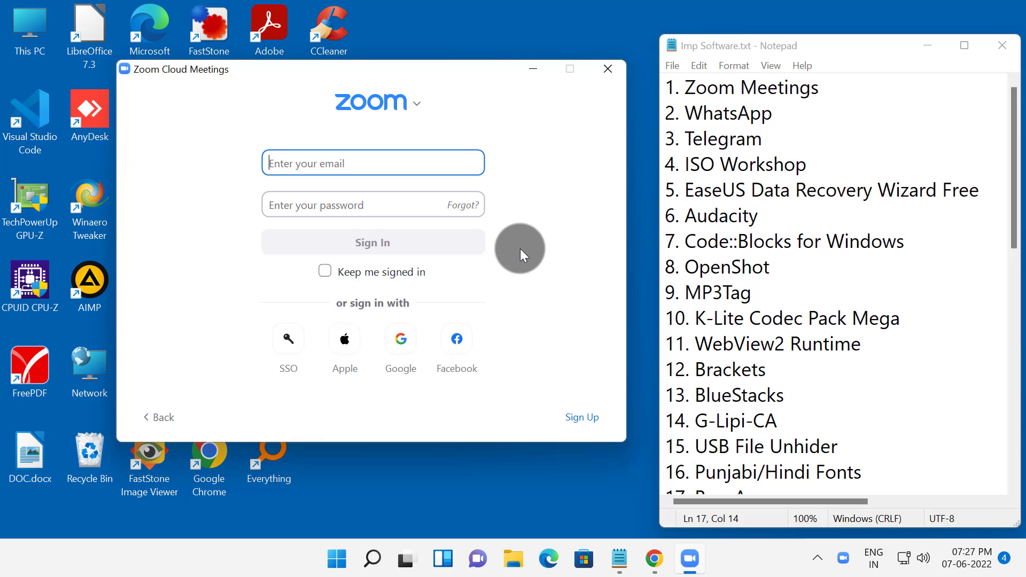
{"action": "left_click", "coordinate": [609, 70]}
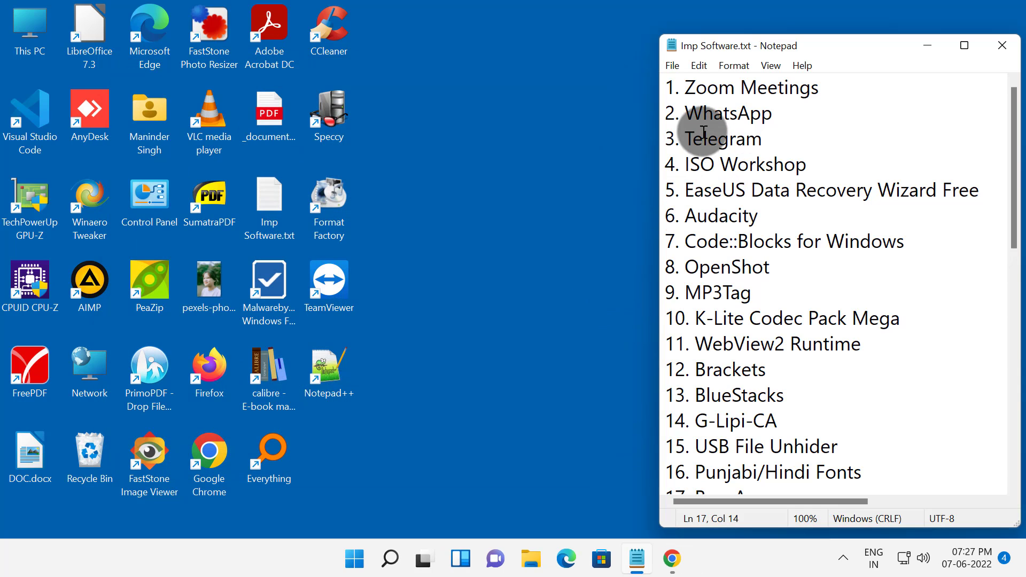
Copy "WhatsApp" from the Imp Software.txt list in Notepad and search Google for it in Chrome
{"action": "left_click_drag", "start_coordinate": [683, 113], "coordinate": [799, 114]}
{"action": "key", "text": "ctrl+c"}
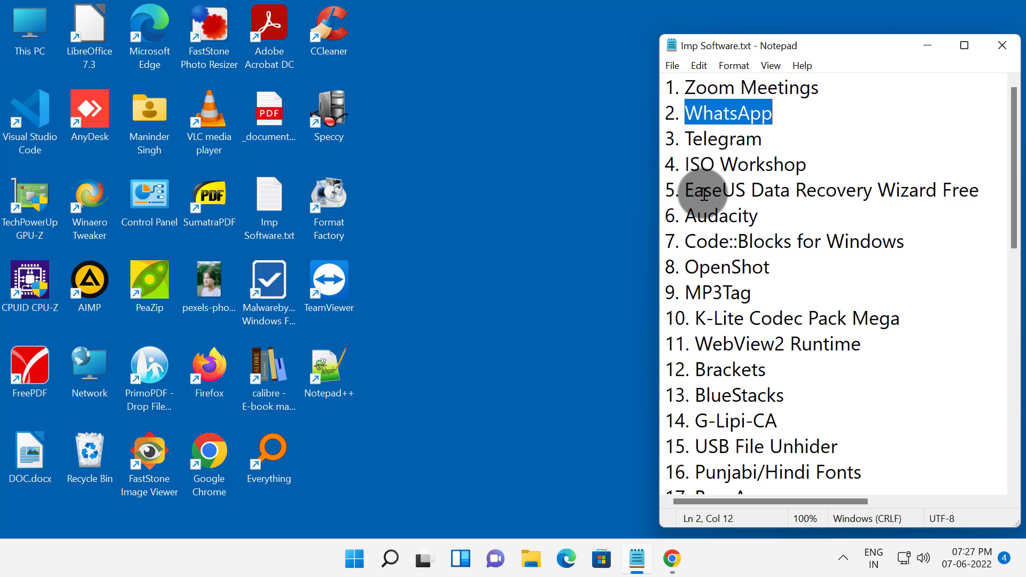
{"action": "left_click", "coordinate": [671, 558]}
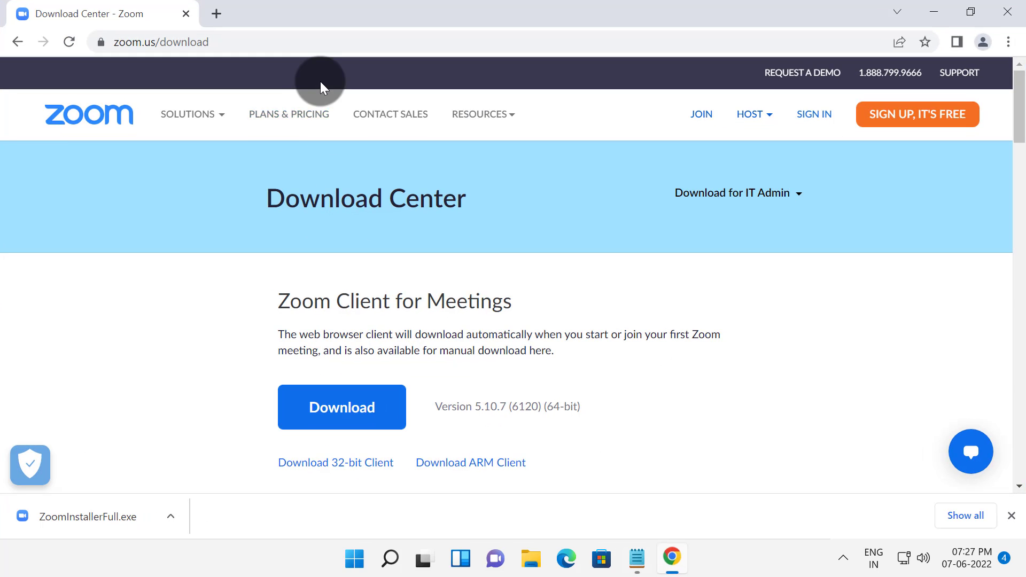
{"action": "left_click", "coordinate": [325, 41]}
{"action": "key", "text": "ctrl+v"}
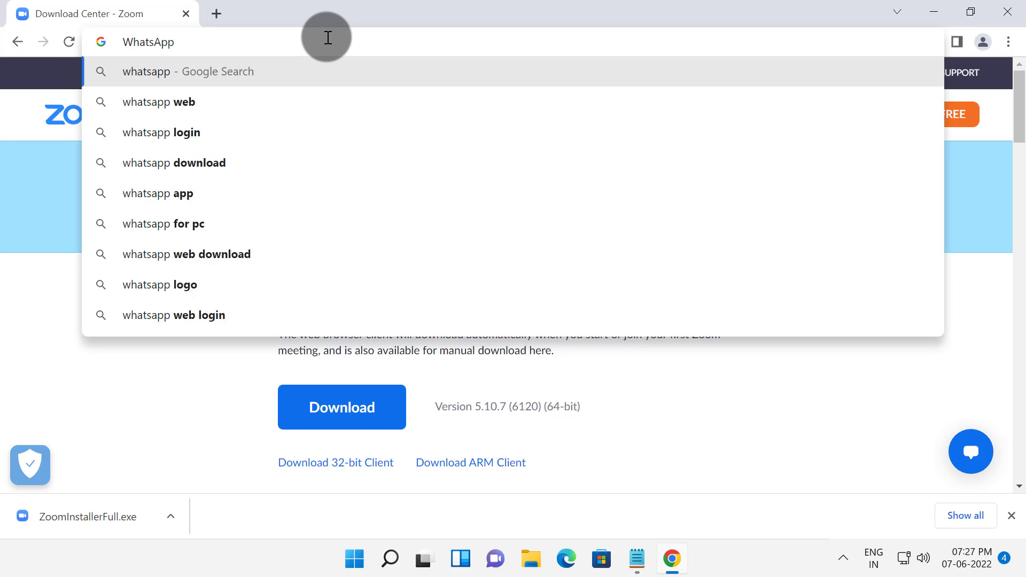
{"action": "key", "text": "Return"}
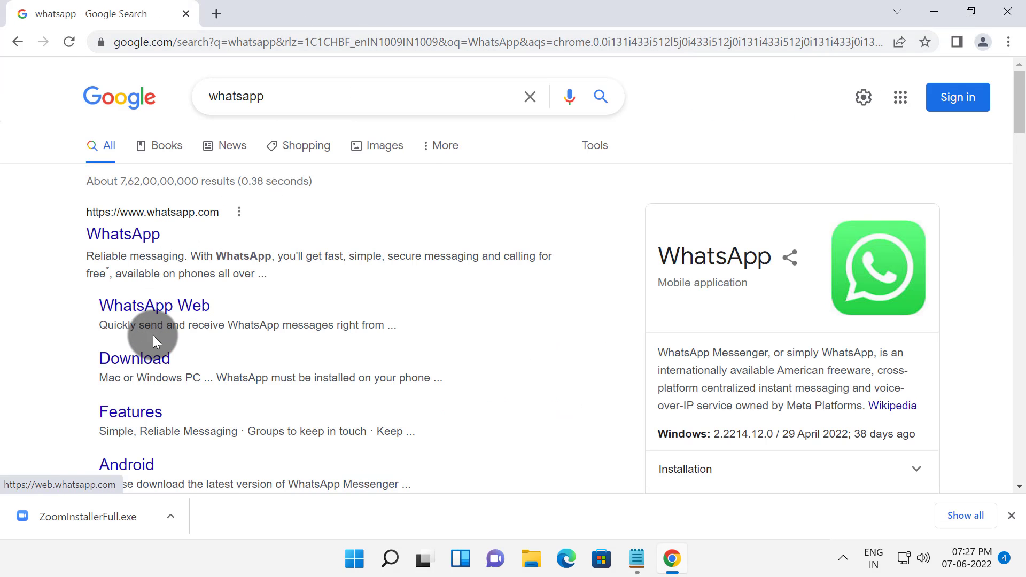
Open WhatsApp's download page from the search results and download the Windows installer
{"action": "left_click", "coordinate": [135, 358]}
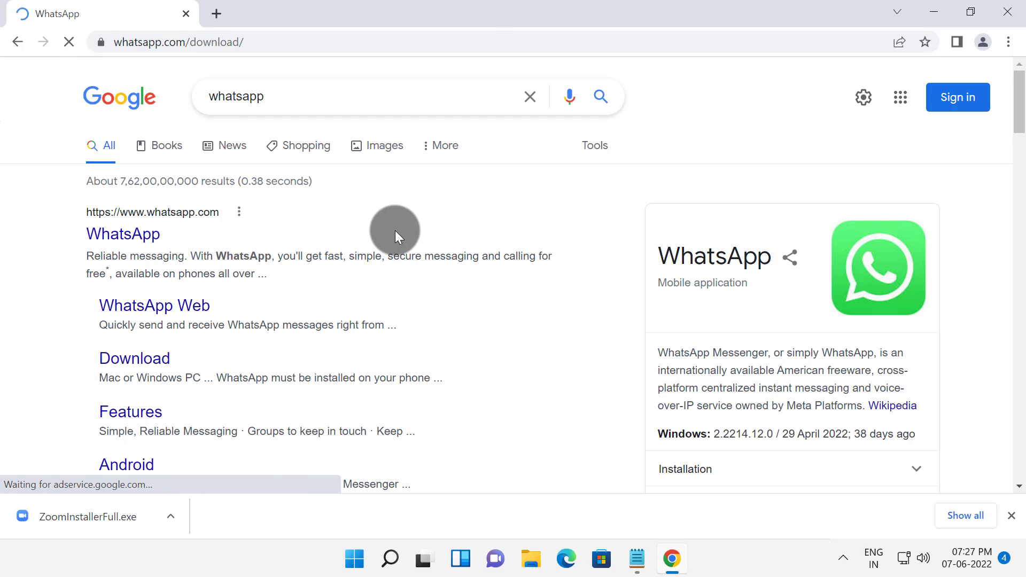
{"action": "scroll", "coordinate": [687, 230], "scroll_direction": "down", "scroll_amount": 5}
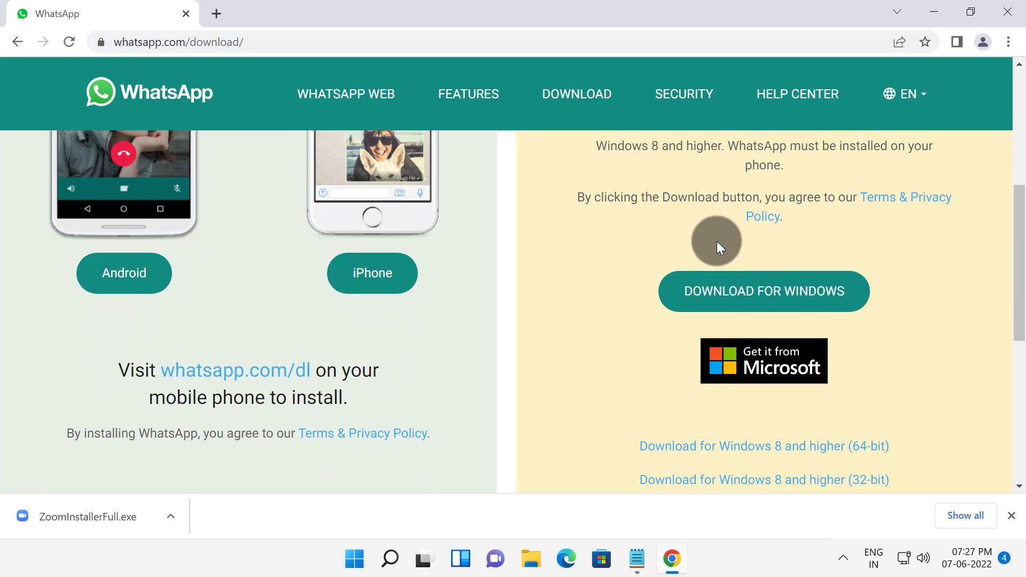
{"action": "left_click", "coordinate": [770, 295]}
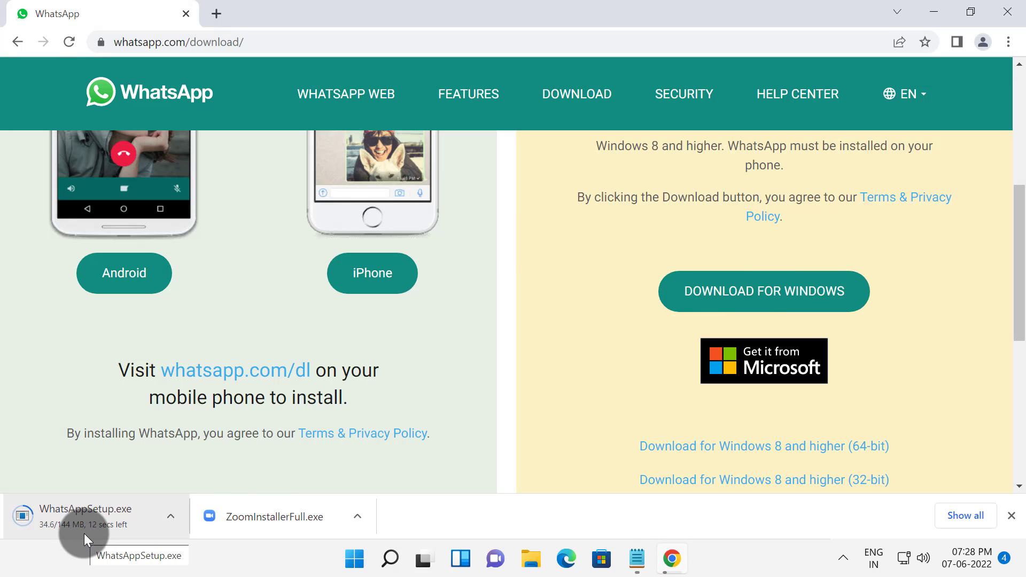
Search Google for "Telegram", copied from the Notepad software list, and download Telegram Desktop for Windows x64
{"action": "left_click", "coordinate": [637, 559]}
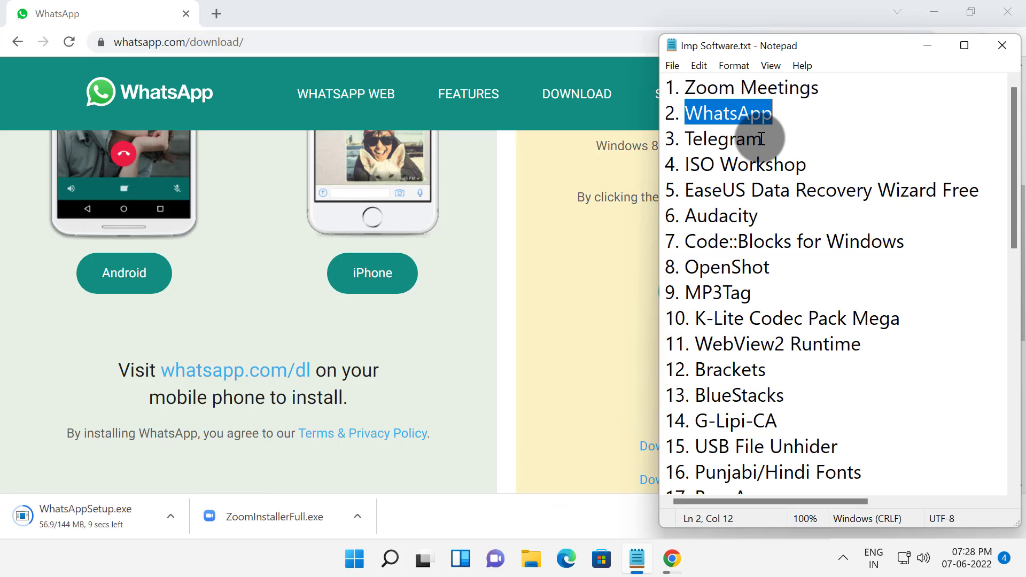
{"action": "left_click_drag", "start_coordinate": [688, 138], "coordinate": [766, 137]}
{"action": "key", "text": "ctrl+c"}
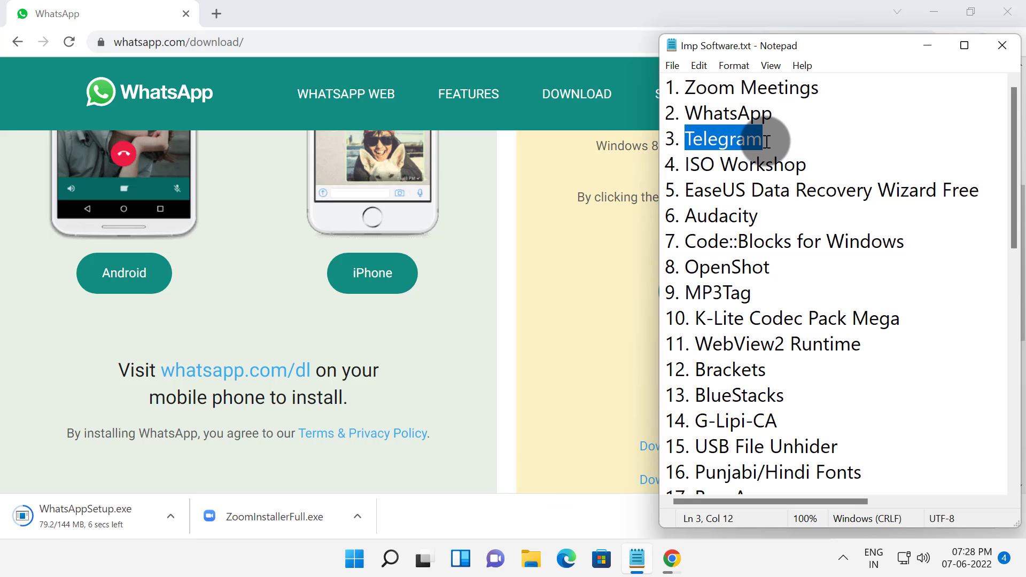
{"action": "left_click", "coordinate": [258, 40]}
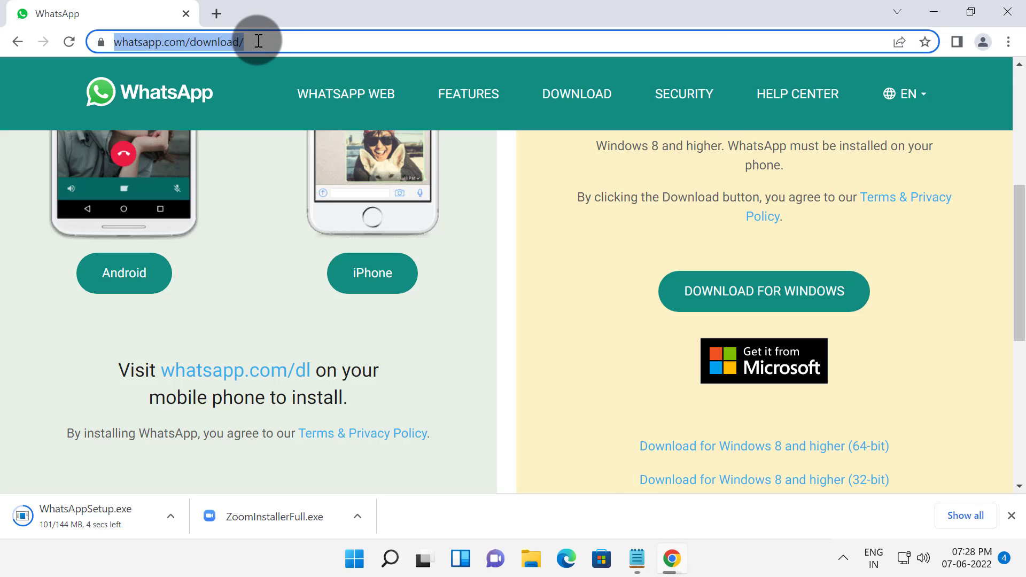
{"action": "key", "text": "ctrl+v"}
{"action": "key", "text": "Return"}
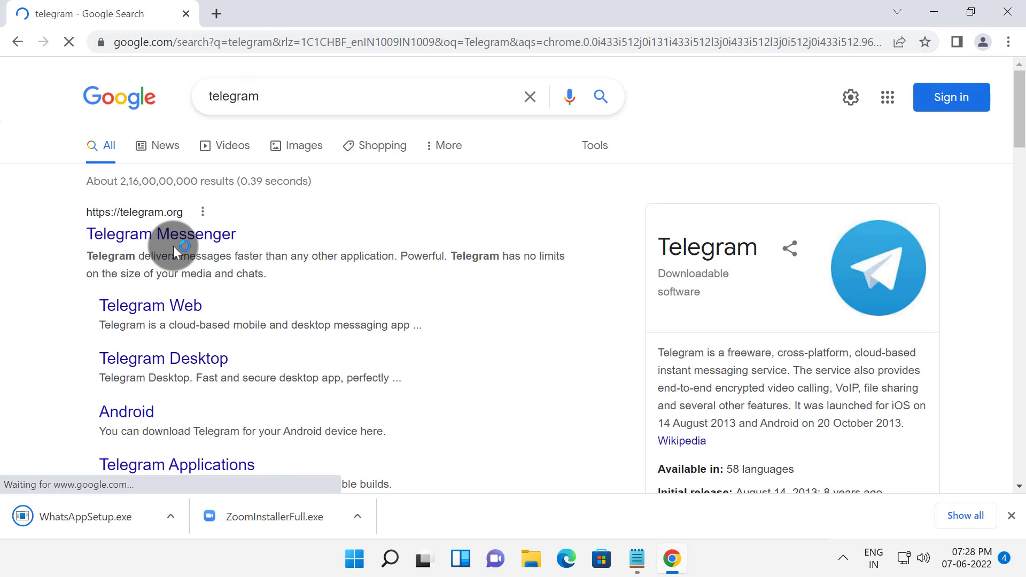
{"action": "left_click", "coordinate": [195, 359]}
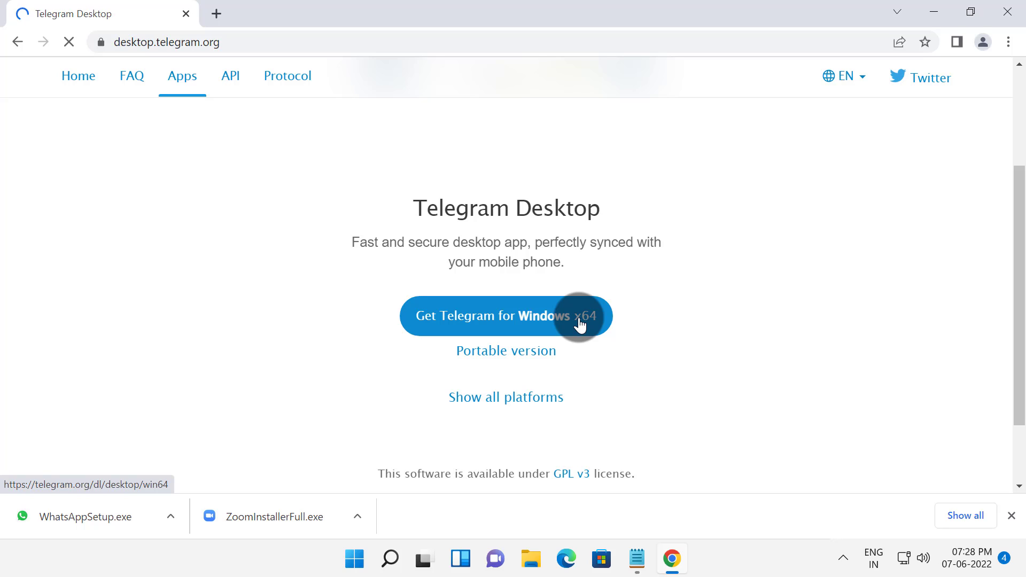
{"action": "left_click", "coordinate": [547, 320]}
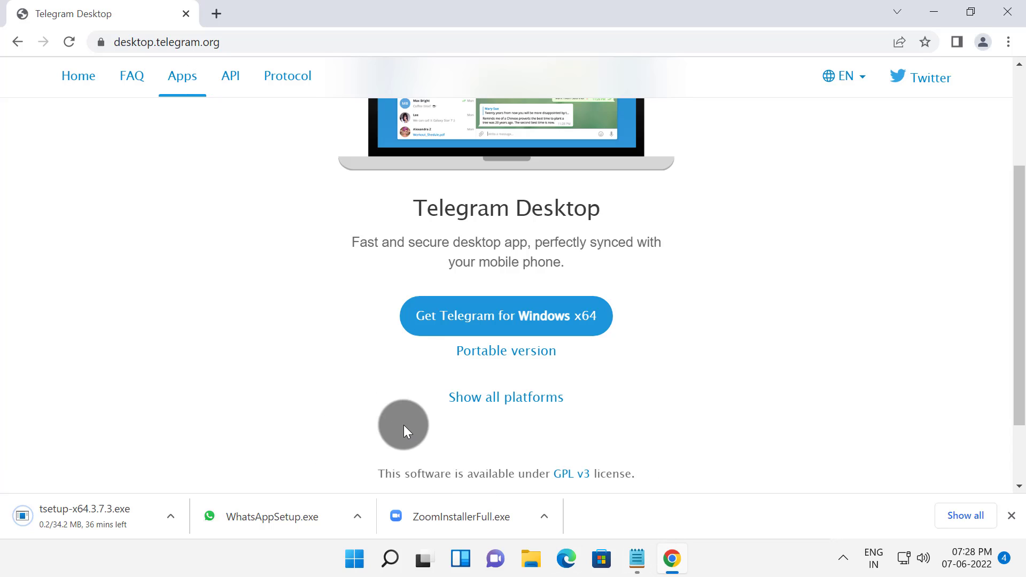
Install WhatsApp from the downloaded WhatsAppSetup.exe, close its QR code window, and select its desktop shortcut
{"action": "left_click", "coordinate": [294, 518]}
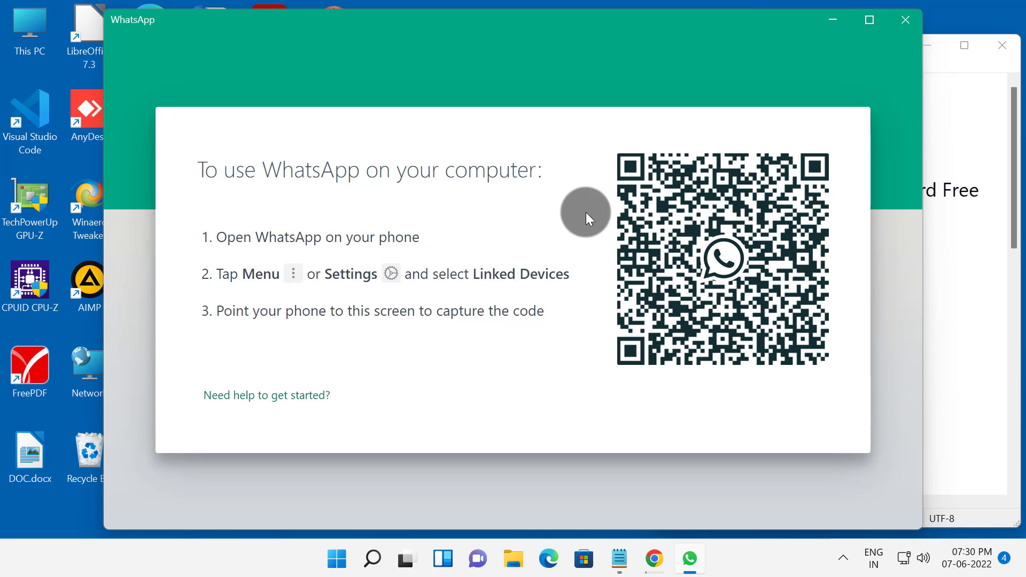
{"action": "left_click", "coordinate": [907, 26]}
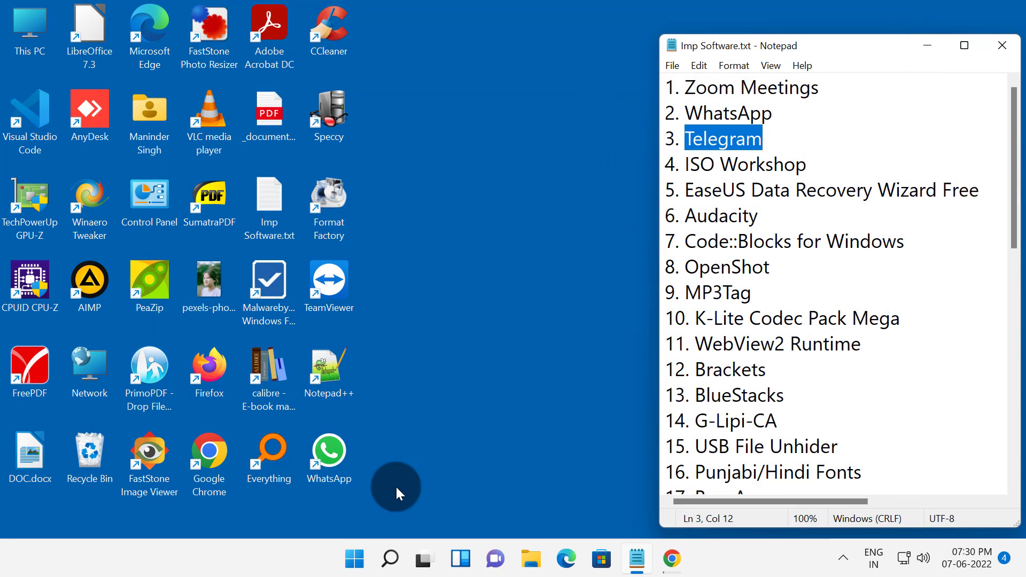
{"action": "left_click", "coordinate": [332, 452]}
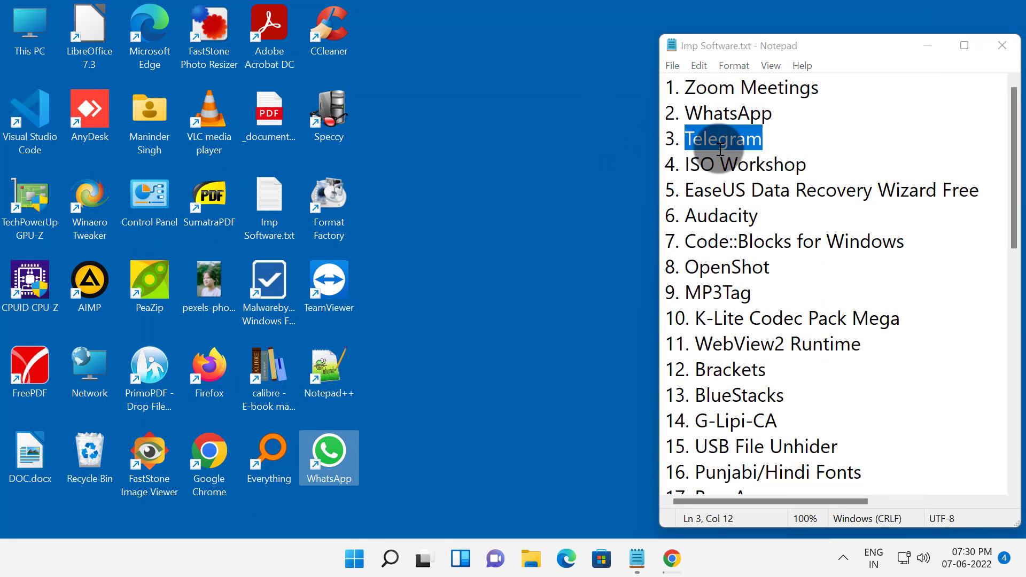
Return to Chrome and check the progress of the Telegram installer download
{"action": "left_click", "coordinate": [671, 558]}
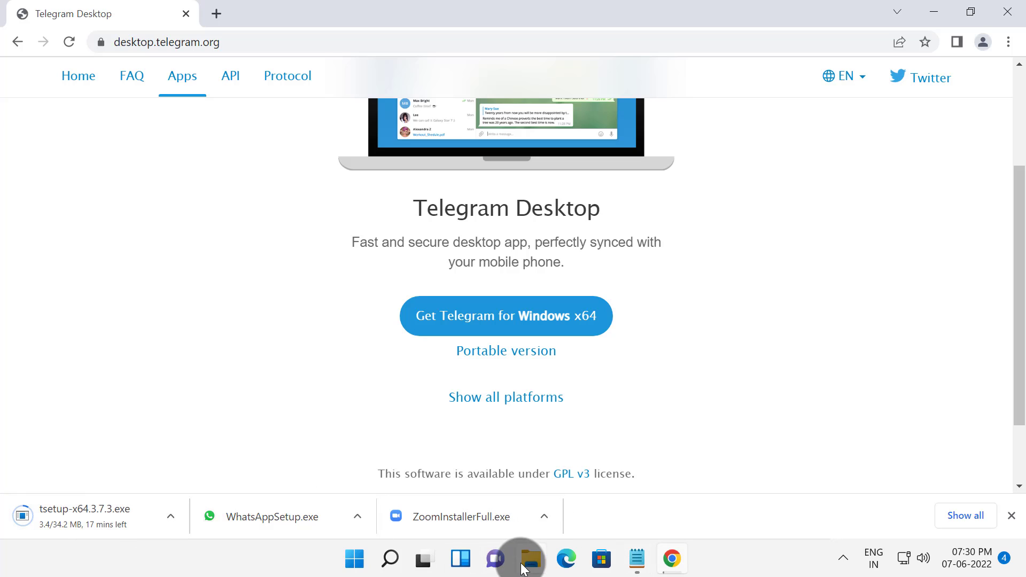
{"action": "mouse_move", "coordinate": [675, 569]}
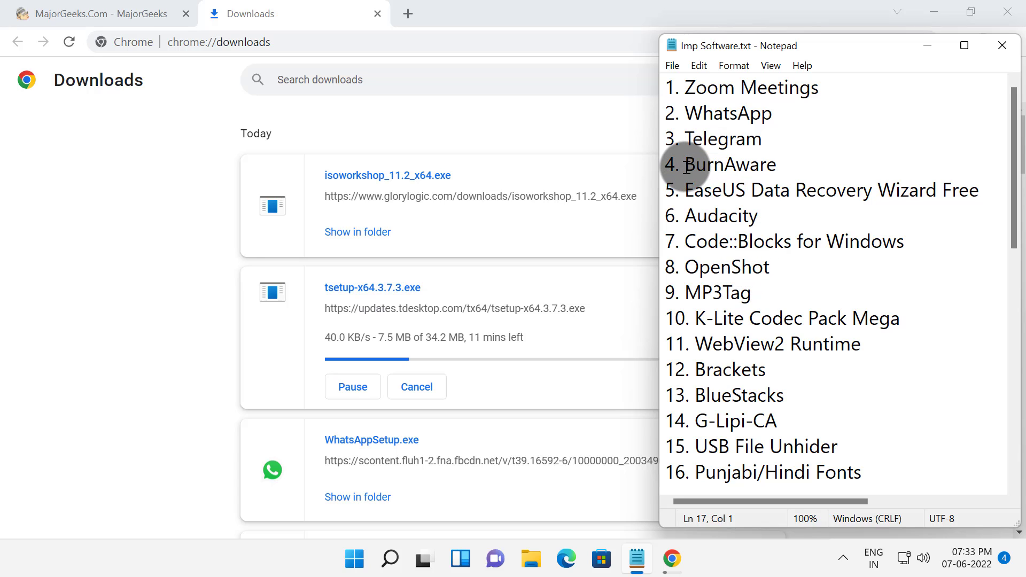
Search Google for "BurnAware", copied from the Notepad software list, and close the MajorGeeks tab
{"action": "left_click_drag", "start_coordinate": [685, 164], "coordinate": [784, 168]}
{"action": "key", "text": "ctrl+c"}
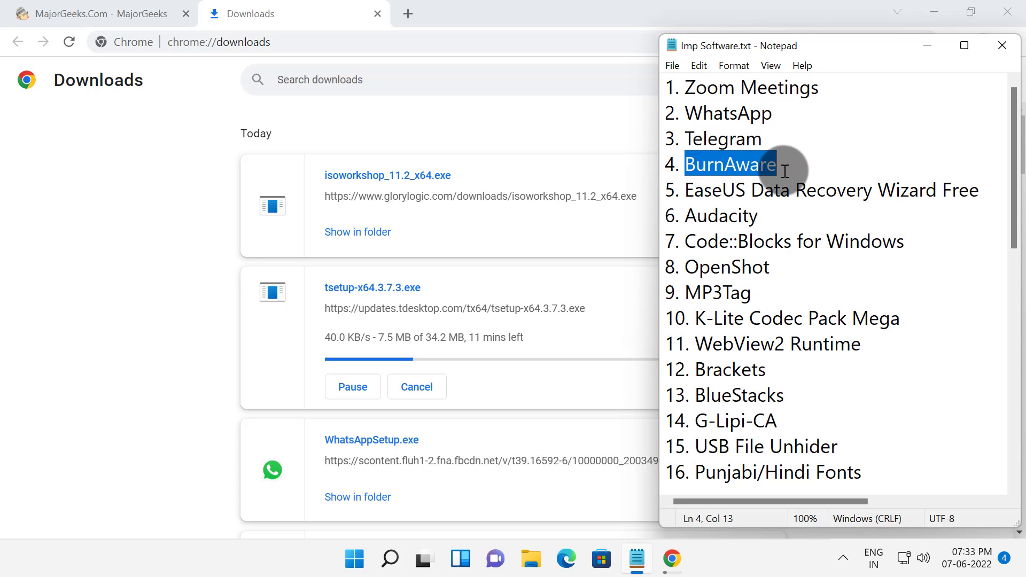
{"action": "left_click", "coordinate": [303, 47]}
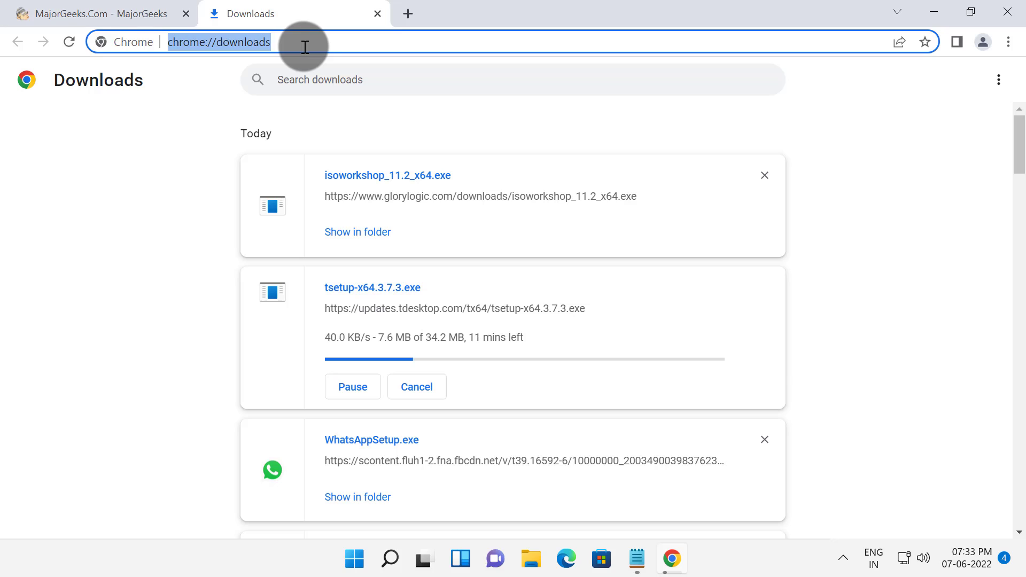
{"action": "key", "text": "ctrl+v"}
{"action": "key", "text": "Return"}
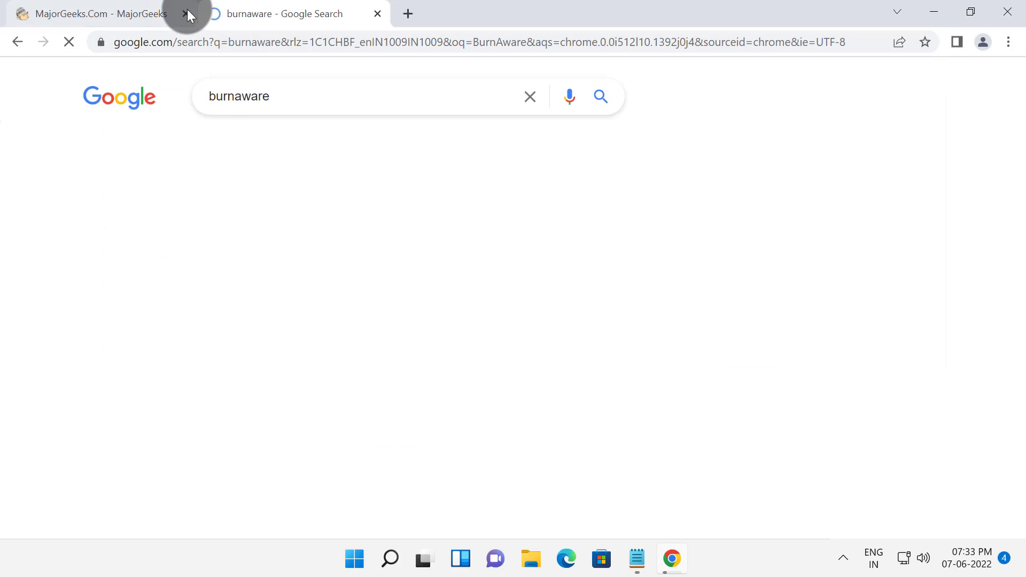
{"action": "left_click", "coordinate": [186, 13]}
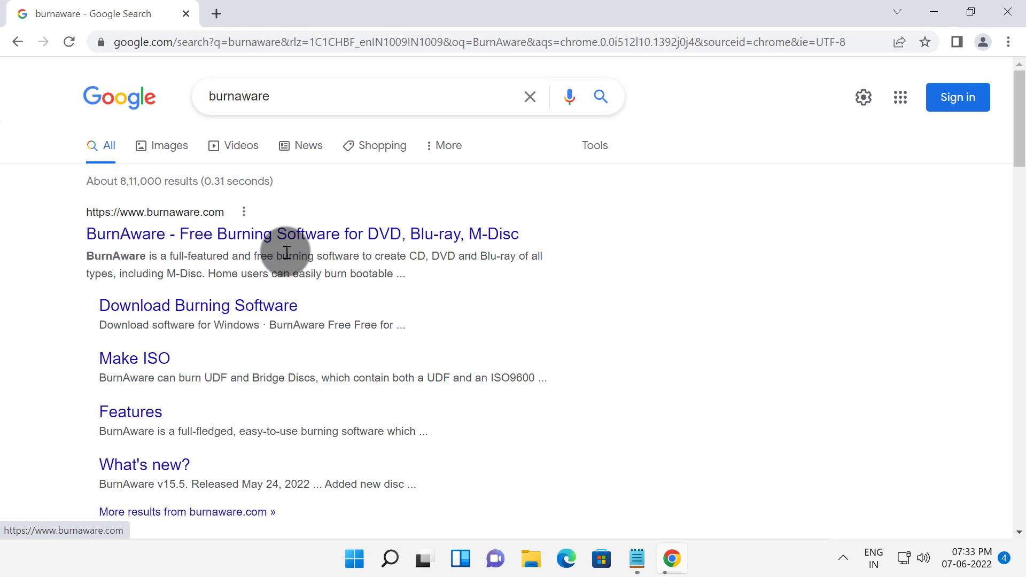
Download BurnAware Free 15.5 from BurnAware's download page and bring the Notepad software list back up
{"action": "left_click", "coordinate": [267, 305]}
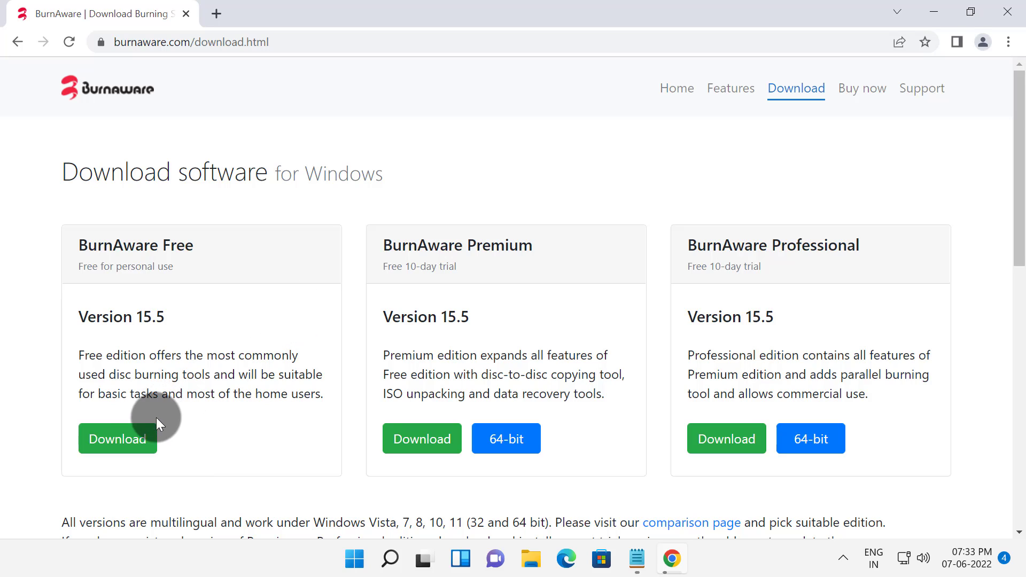
{"action": "left_click", "coordinate": [121, 446]}
{"action": "left_click", "coordinate": [115, 437]}
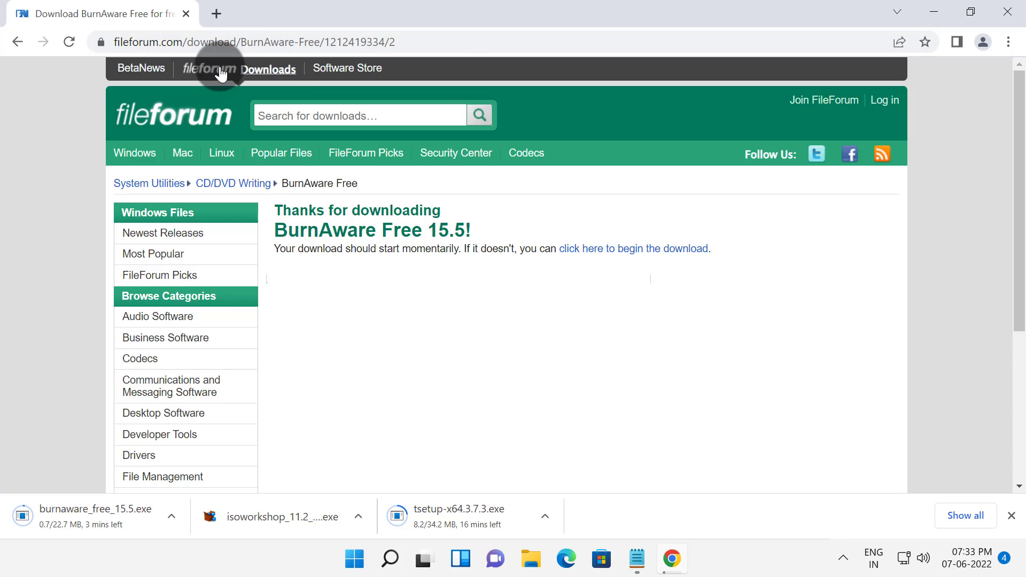
{"action": "left_click", "coordinate": [637, 558]}
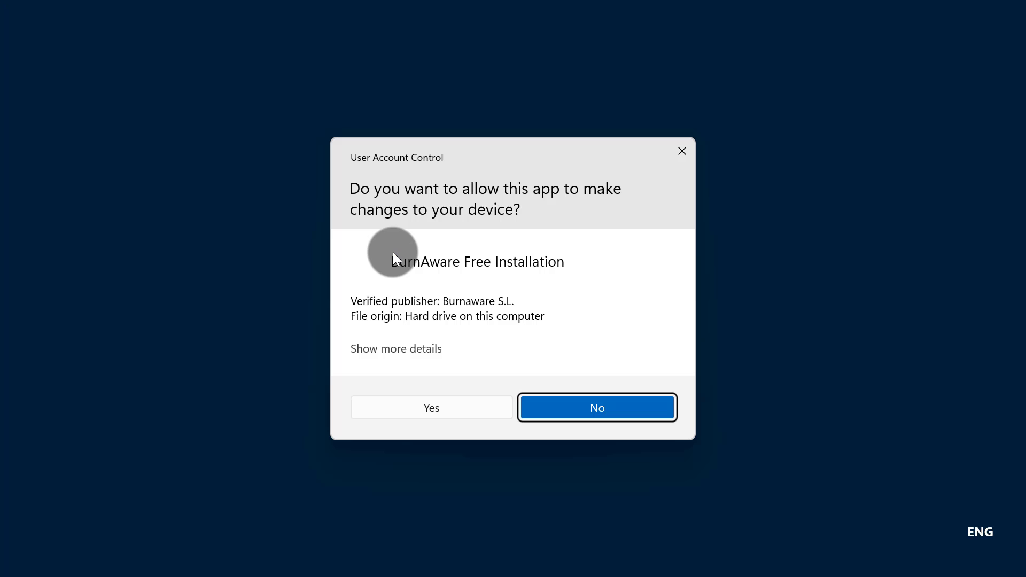
Allow the BurnAware Free installer to make changes and accept its license agreement
{"action": "left_click", "coordinate": [450, 408]}
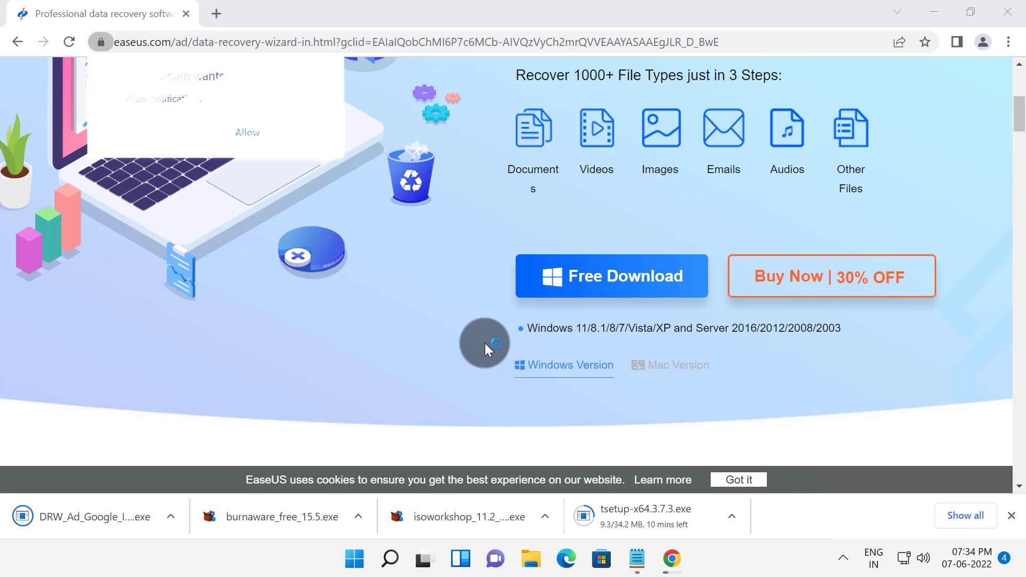
{"action": "left_click", "coordinate": [533, 314]}
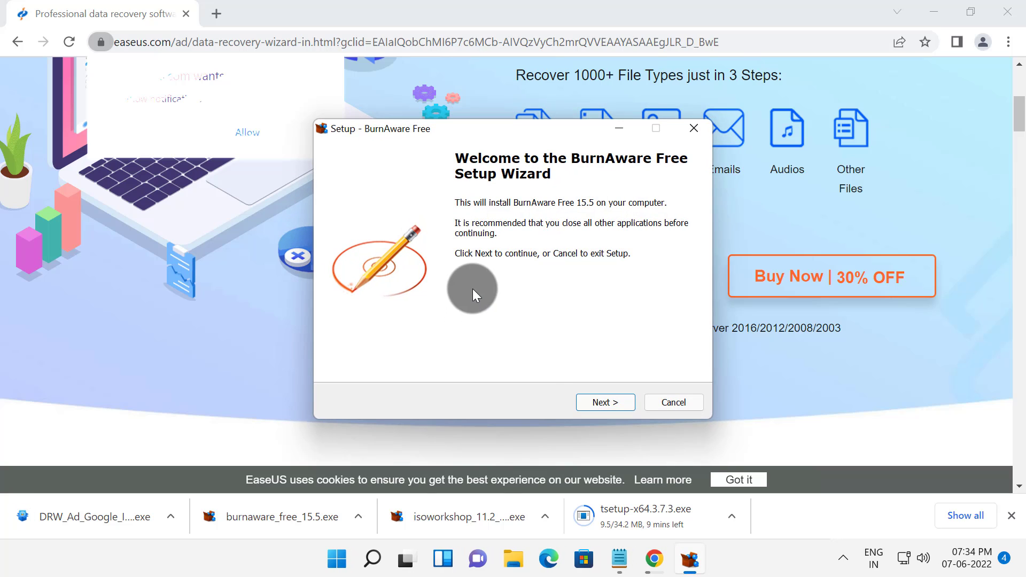
{"action": "left_click", "coordinate": [596, 404]}
{"action": "left_click", "coordinate": [429, 357]}
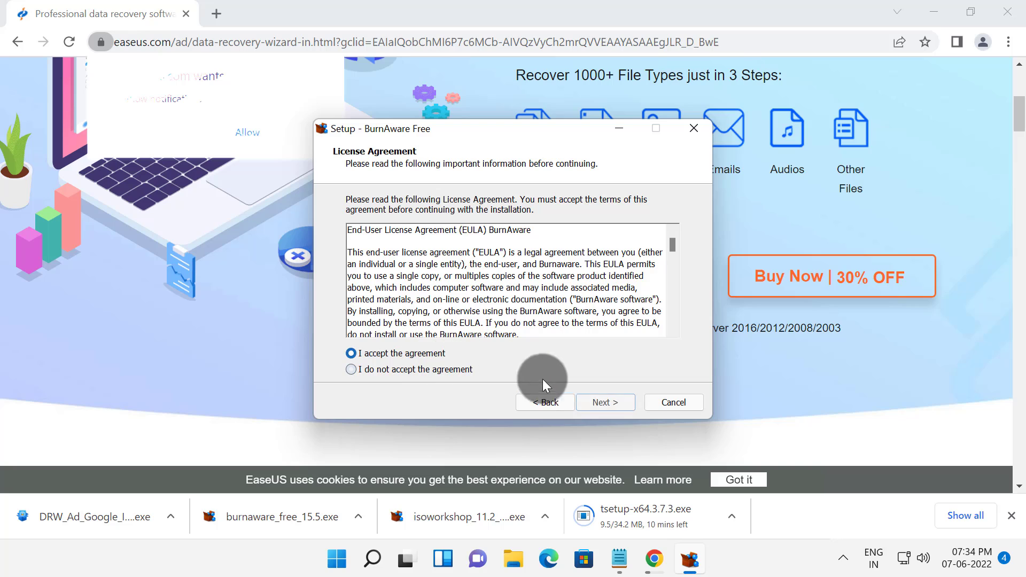
{"action": "left_click", "coordinate": [615, 404]}
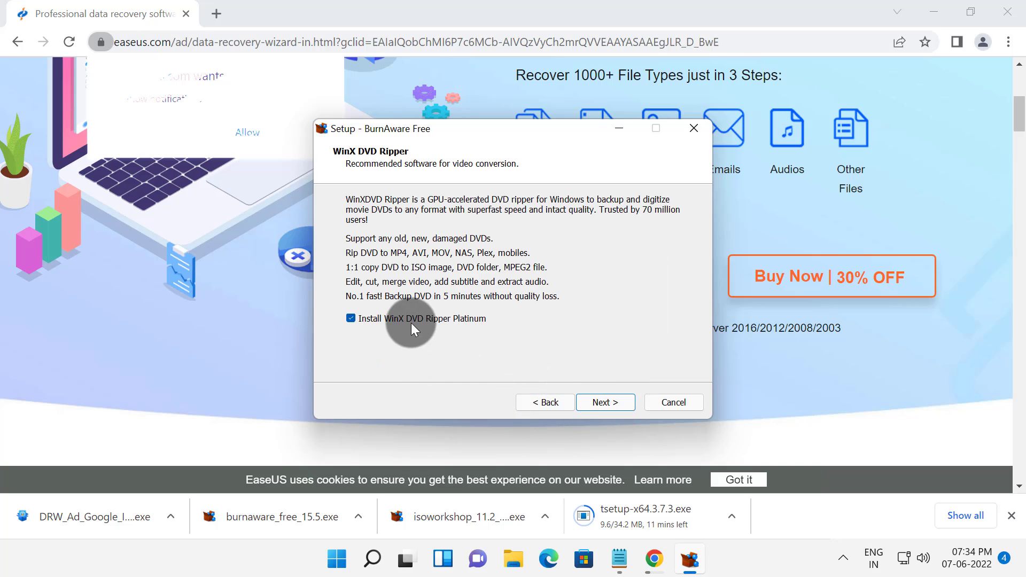
Decline WinX DVD Ripper Platinum and continue the BurnAware Free setup with the folder C:\Program Files (x86)\BurnAware Free
{"action": "left_click", "coordinate": [390, 322]}
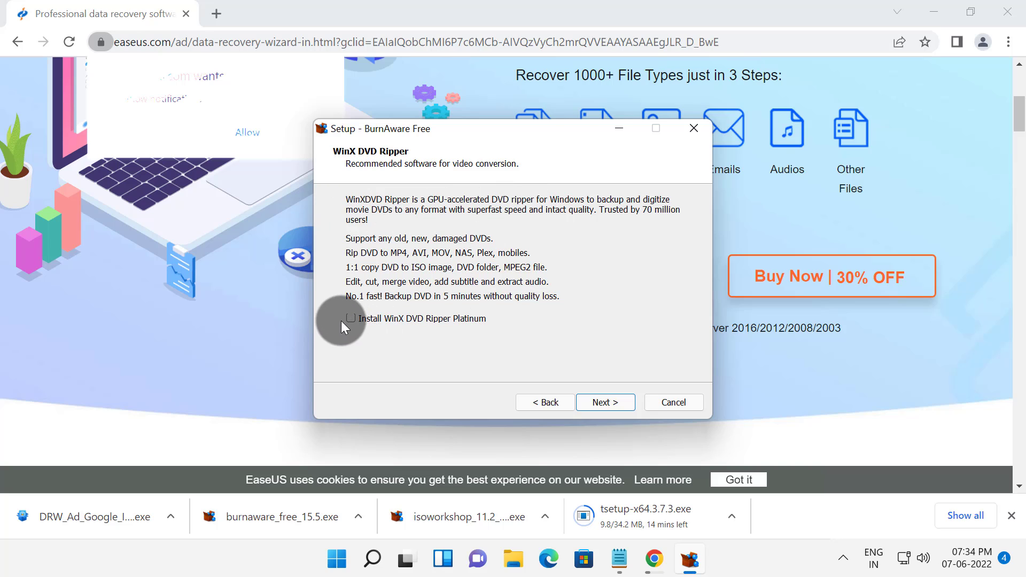
{"action": "left_click", "coordinate": [610, 404]}
{"action": "left_click", "coordinate": [605, 404]}
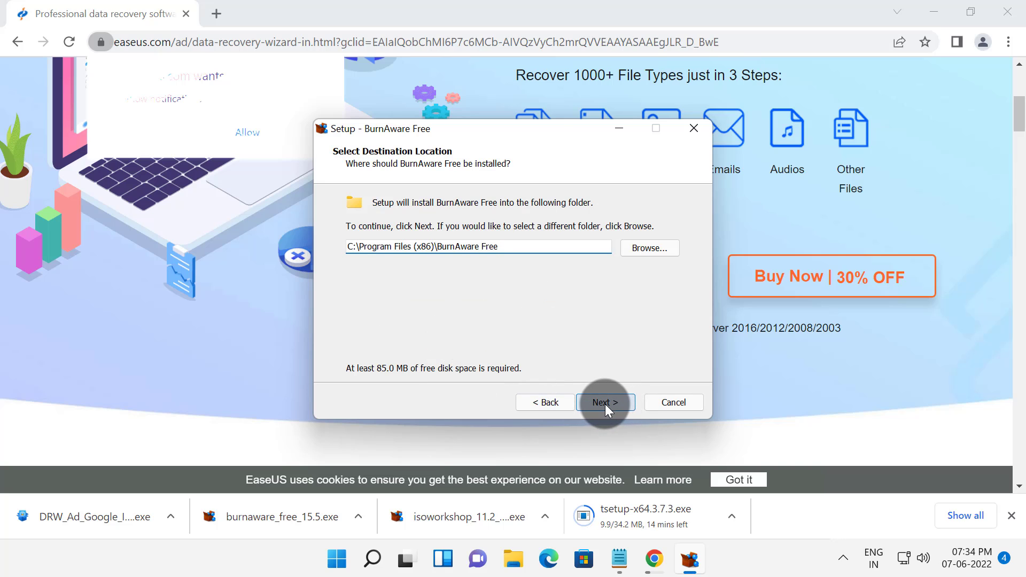
{"action": "left_click", "coordinate": [604, 404]}
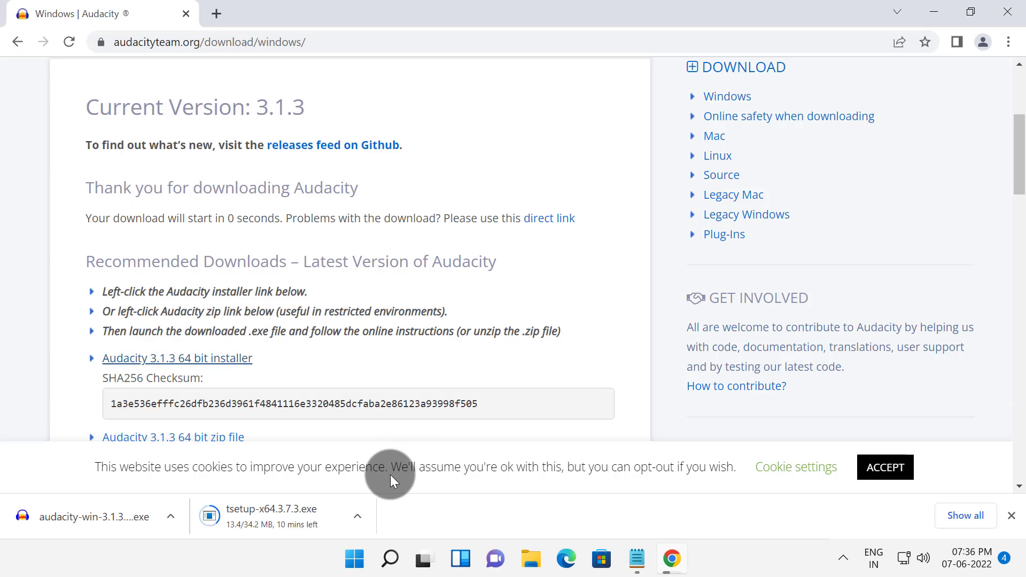
Install Audacity 3.1.3 from the downloaded installer in English, with the default settings and a desktop shortcut
{"action": "left_click", "coordinate": [86, 518]}
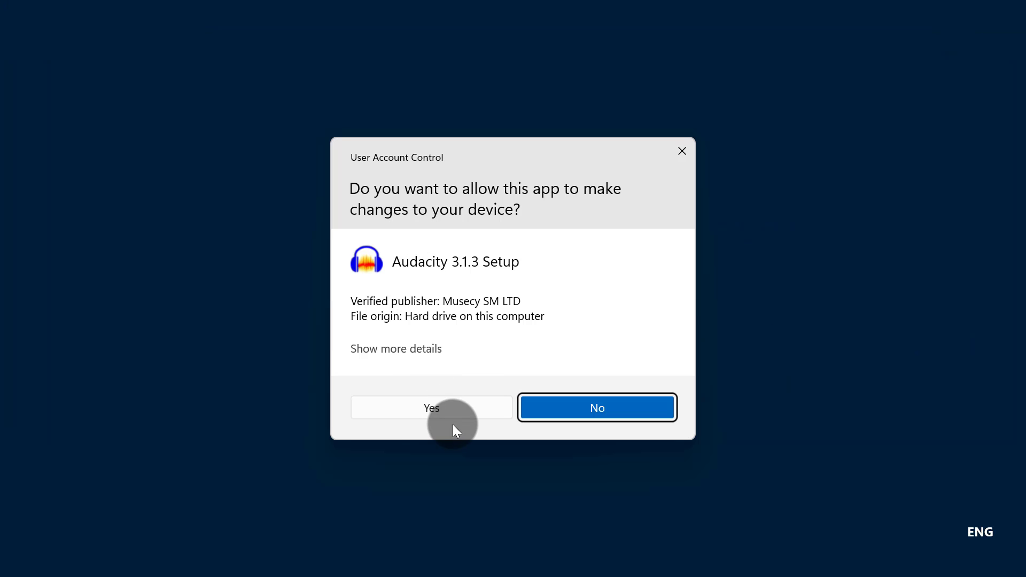
{"action": "left_click", "coordinate": [452, 411]}
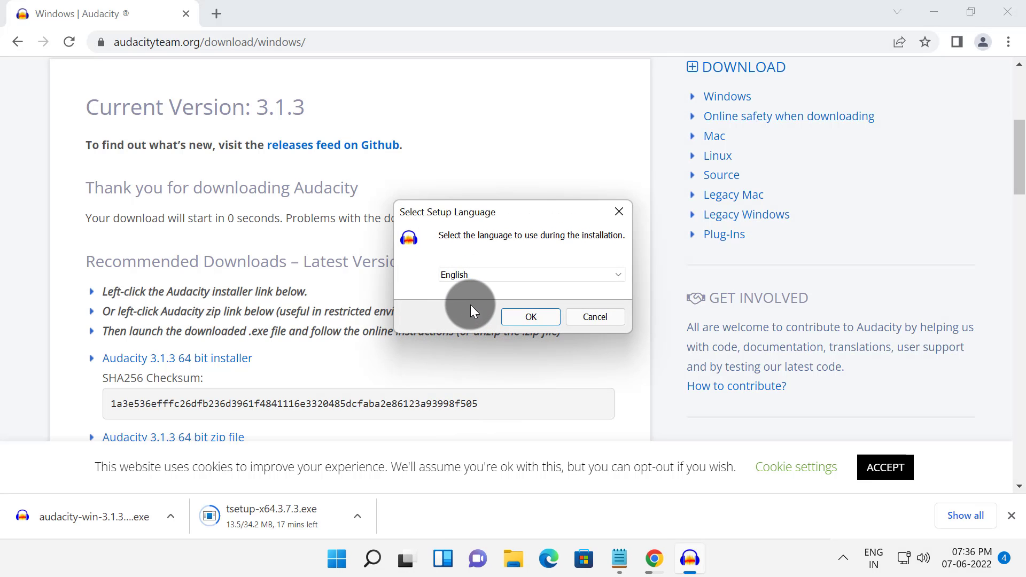
{"action": "left_click", "coordinate": [531, 316]}
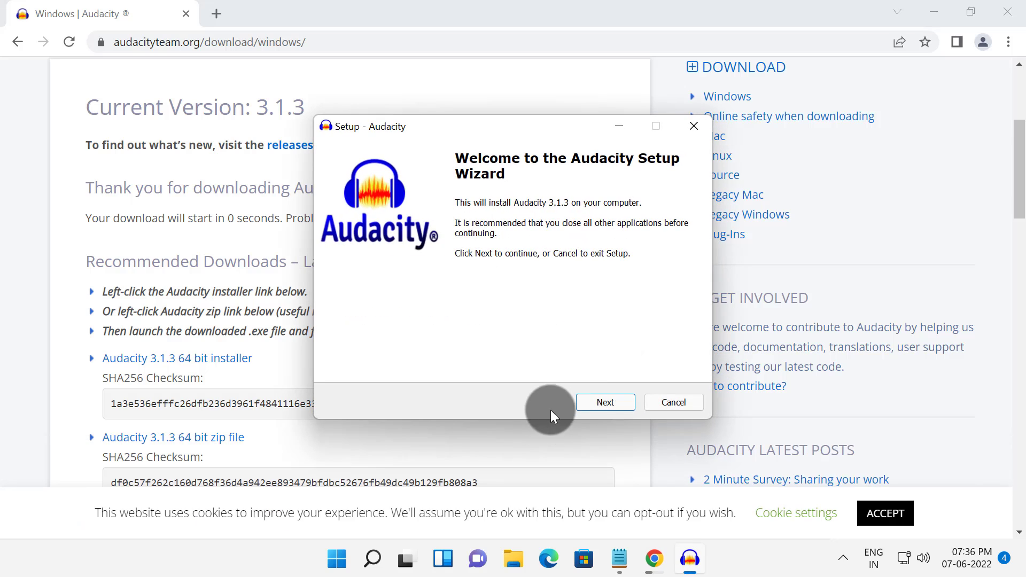
{"action": "left_click", "coordinate": [608, 403]}
{"action": "left_click", "coordinate": [609, 406]}
{"action": "left_click", "coordinate": [611, 406]}
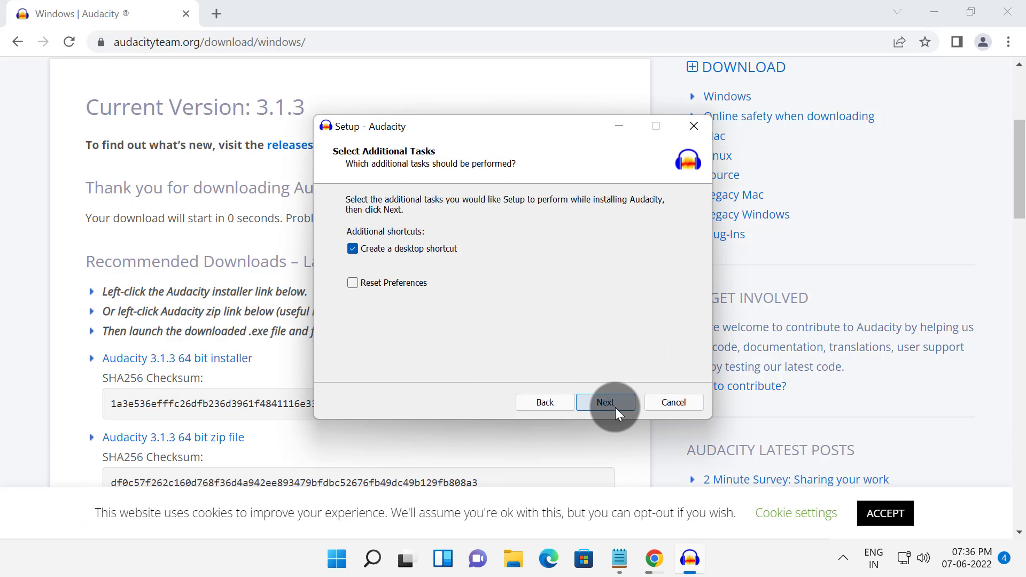
{"action": "left_click", "coordinate": [614, 406]}
{"action": "left_click", "coordinate": [614, 402]}
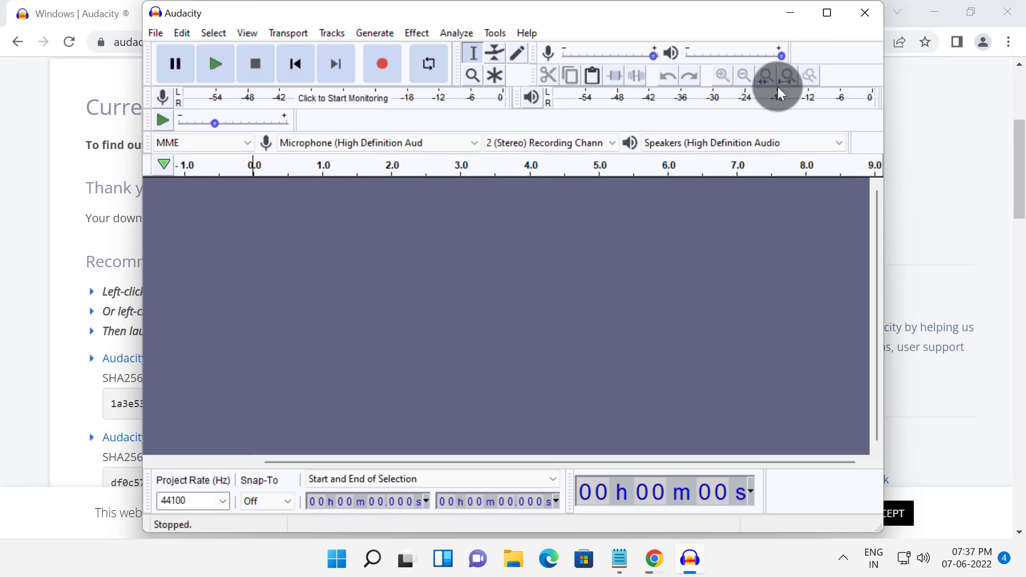
Maximize the newly installed Audacity to look over its main window, and close the program
{"action": "left_click", "coordinate": [834, 24]}
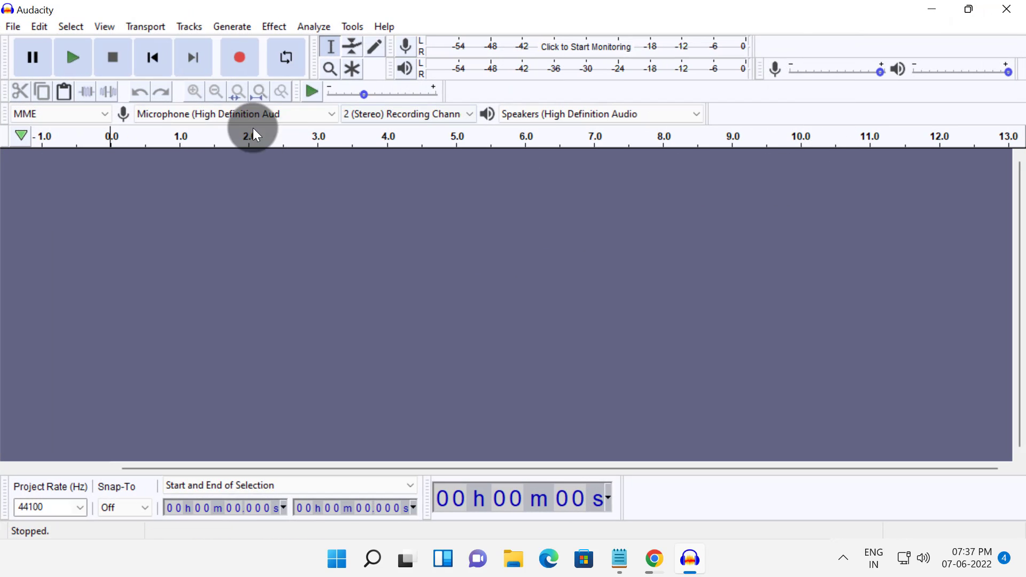
{"action": "left_click", "coordinate": [367, 175]}
{"action": "left_click", "coordinate": [1006, 9]}
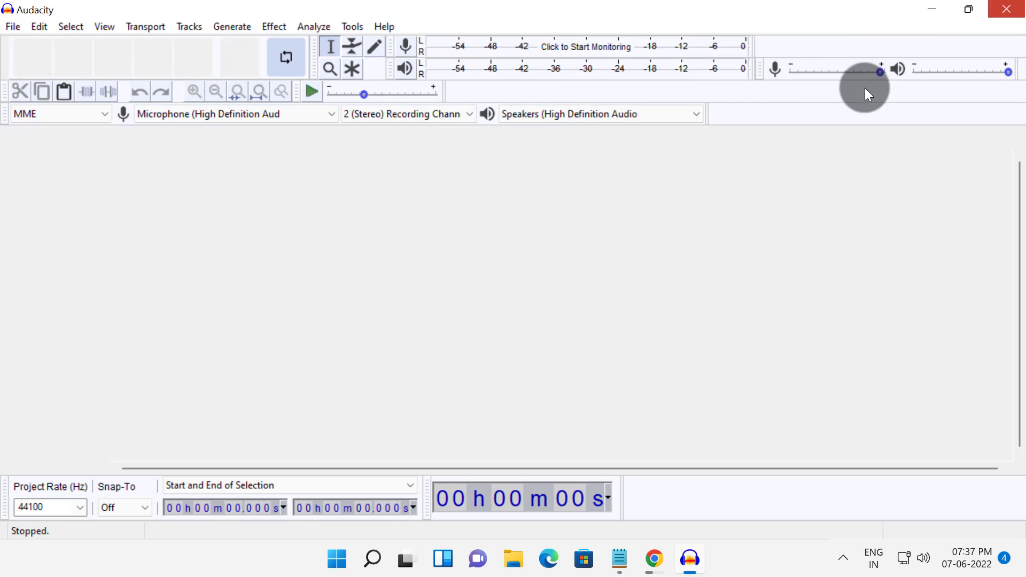
Copy "Code::Blocks for Windows" from the Notepad software list and search Google for it in Chrome
{"action": "left_click", "coordinate": [637, 558]}
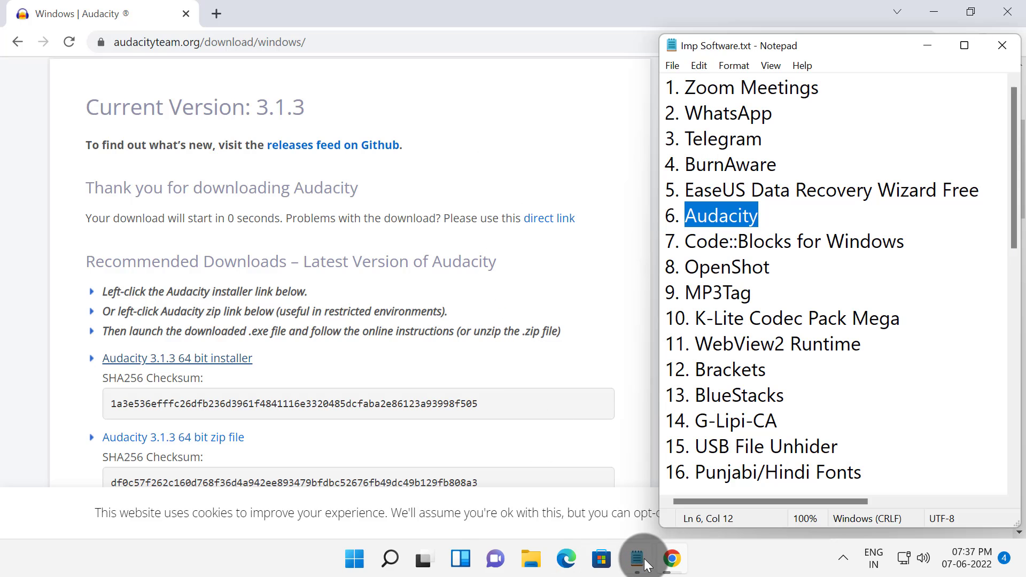
{"action": "left_click_drag", "start_coordinate": [684, 243], "coordinate": [865, 244]}
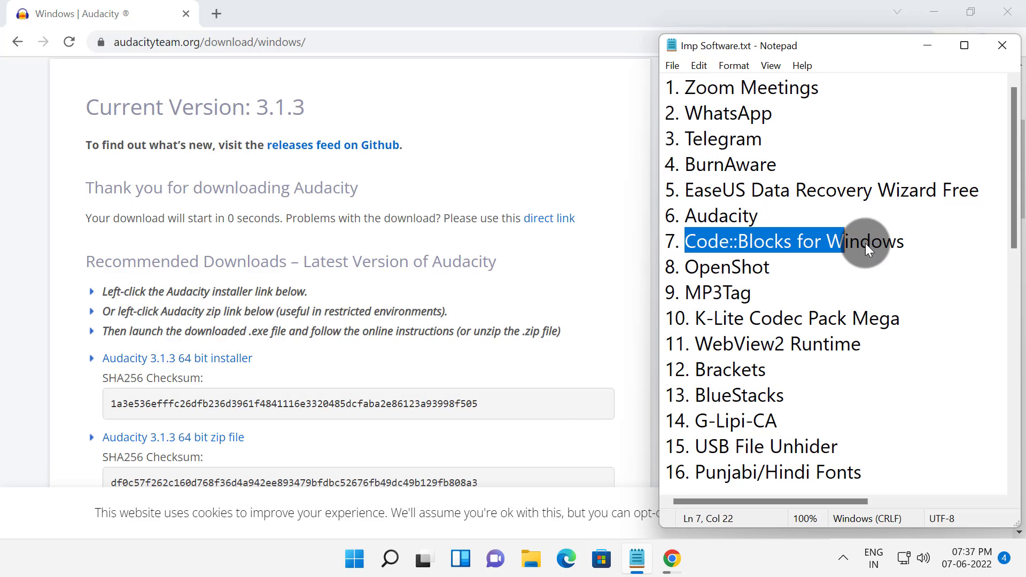
{"action": "right_click", "coordinate": [874, 245]}
{"action": "left_click", "coordinate": [765, 294]}
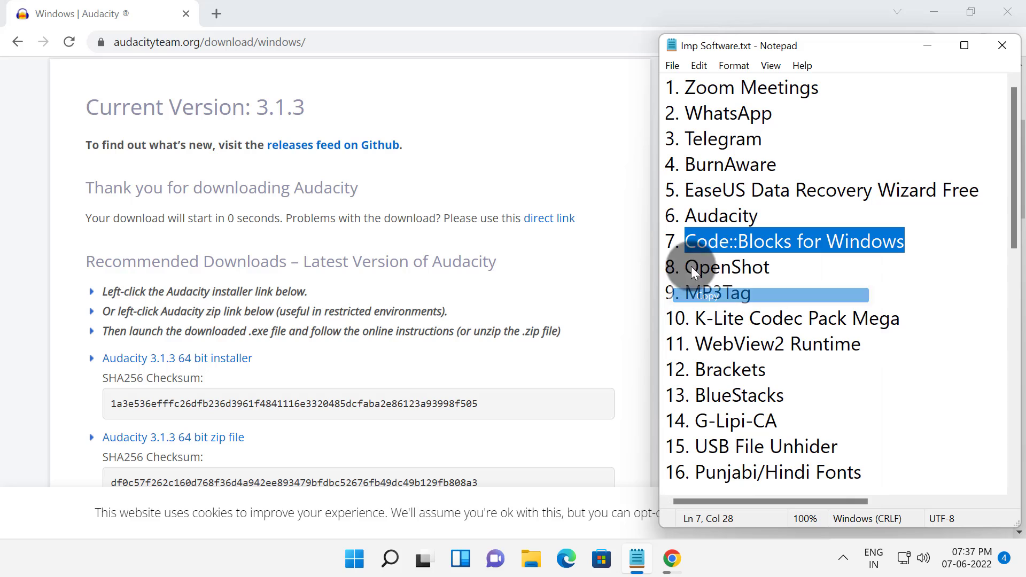
{"action": "left_click", "coordinate": [373, 43]}
{"action": "key", "text": "ctrl+v"}
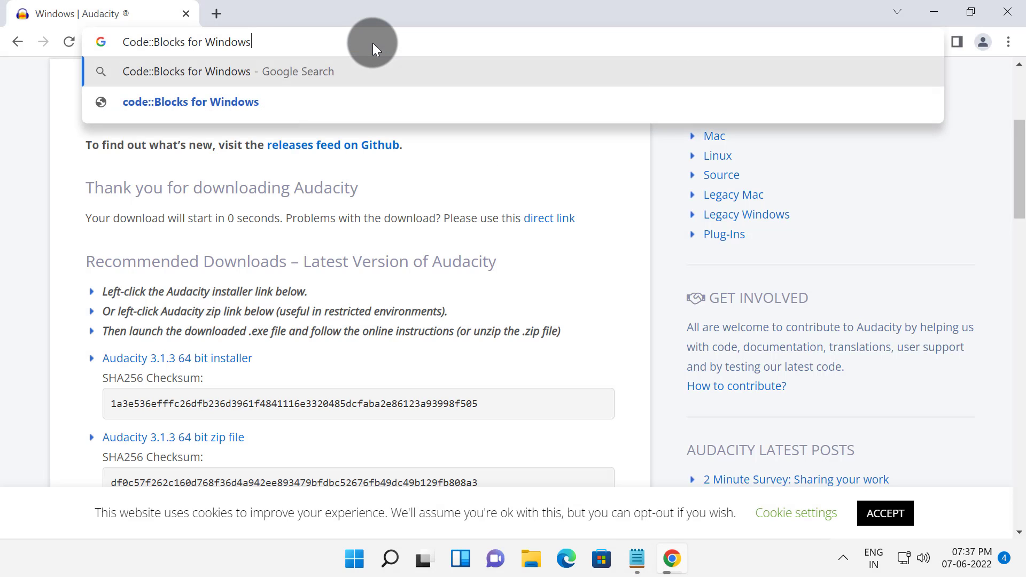
{"action": "key", "text": "Return"}
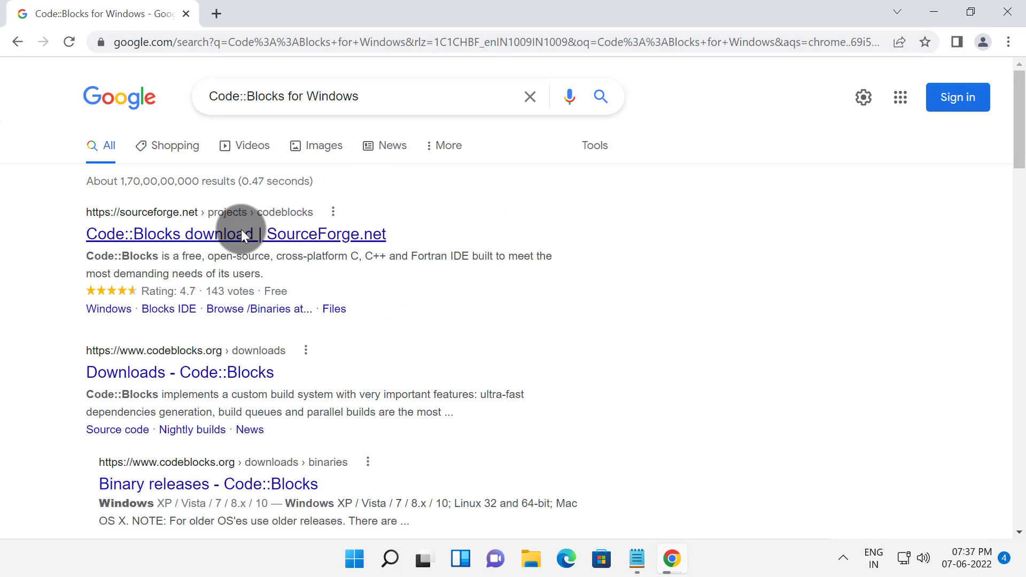
Open the codeblocks.org Downloads page from the search results and go to its binary releases
{"action": "scroll", "coordinate": [247, 356], "scroll_direction": "down", "scroll_amount": 2}
{"action": "scroll", "coordinate": [245, 352], "scroll_direction": "down", "scroll_amount": 1}
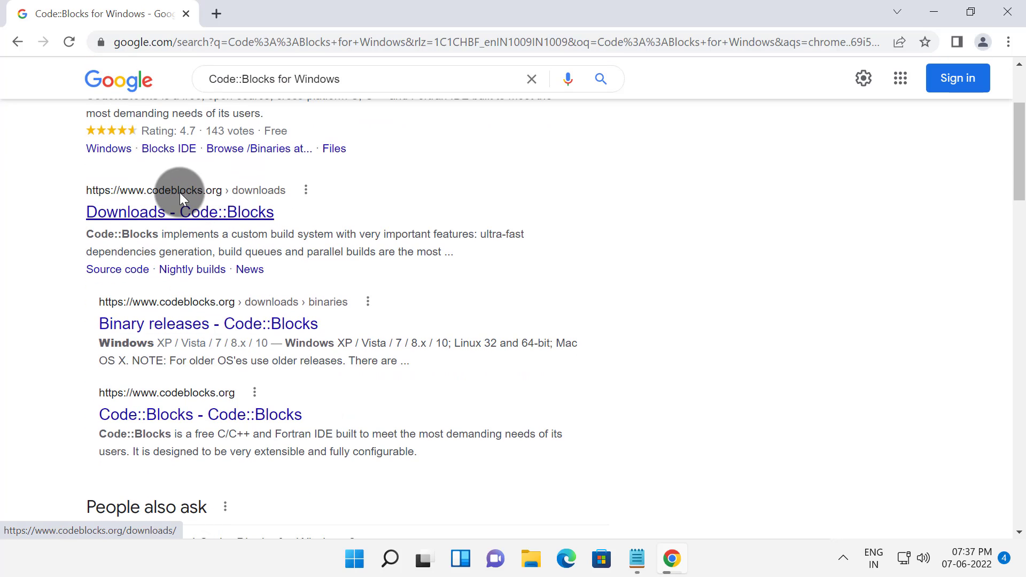
{"action": "left_click", "coordinate": [207, 214]}
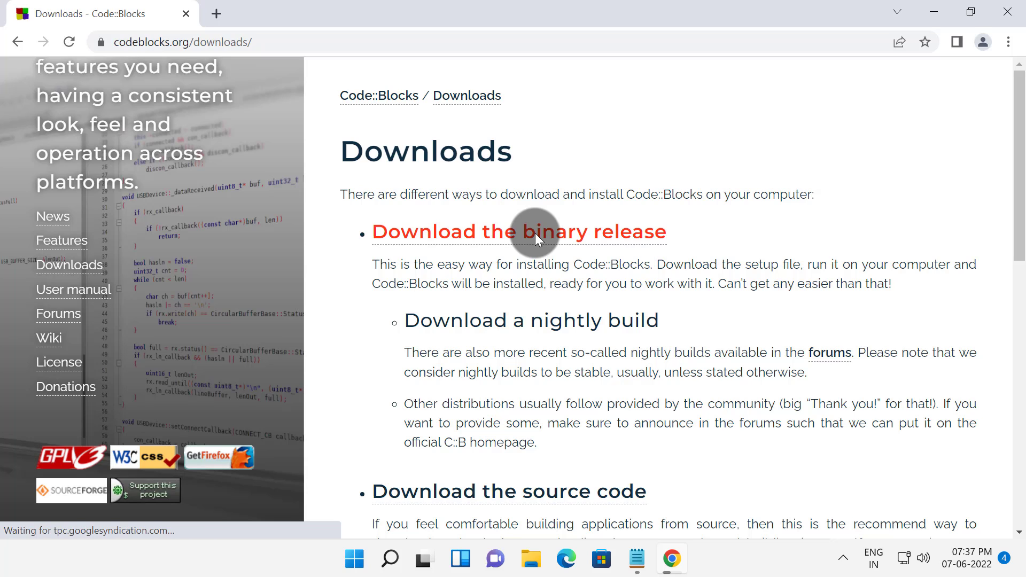
{"action": "left_click", "coordinate": [535, 234]}
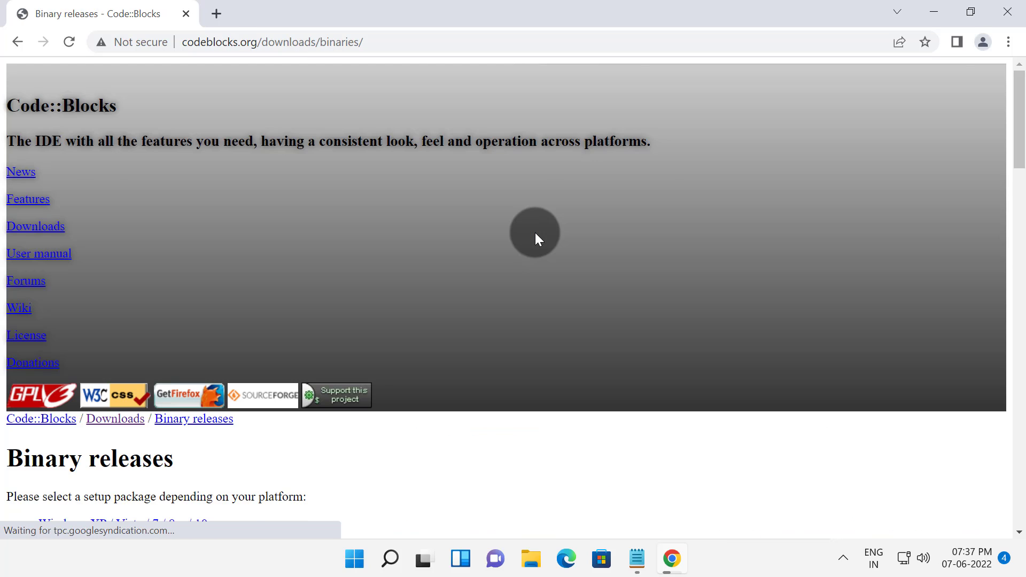
Download codeblocks-20.03mingw-setup.exe for Microsoft Windows from FossHUB and view the Code Blocks download list there
{"action": "scroll", "coordinate": [528, 233], "scroll_direction": "down", "scroll_amount": 10}
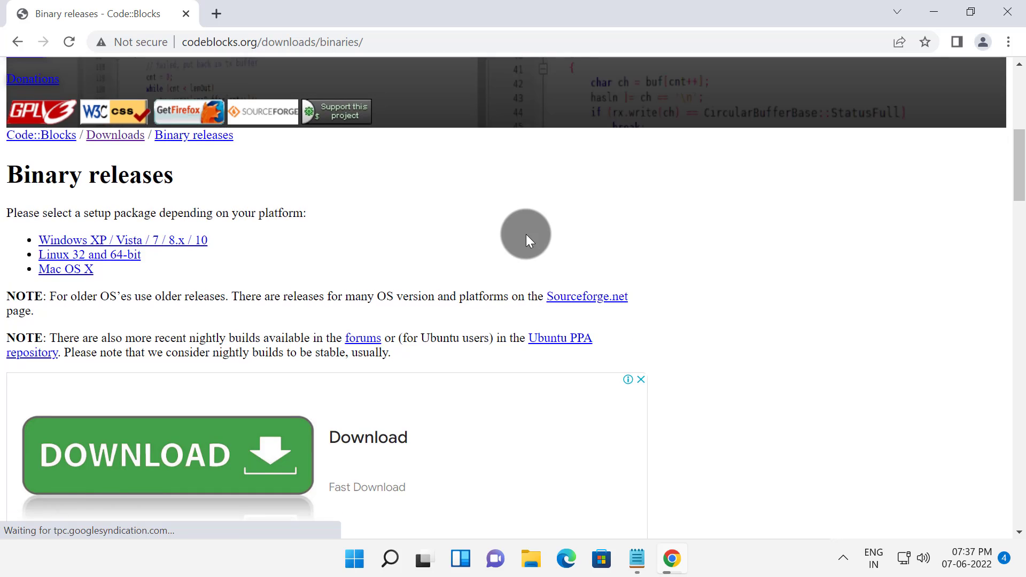
{"action": "scroll", "coordinate": [526, 234], "scroll_direction": "down", "scroll_amount": 5}
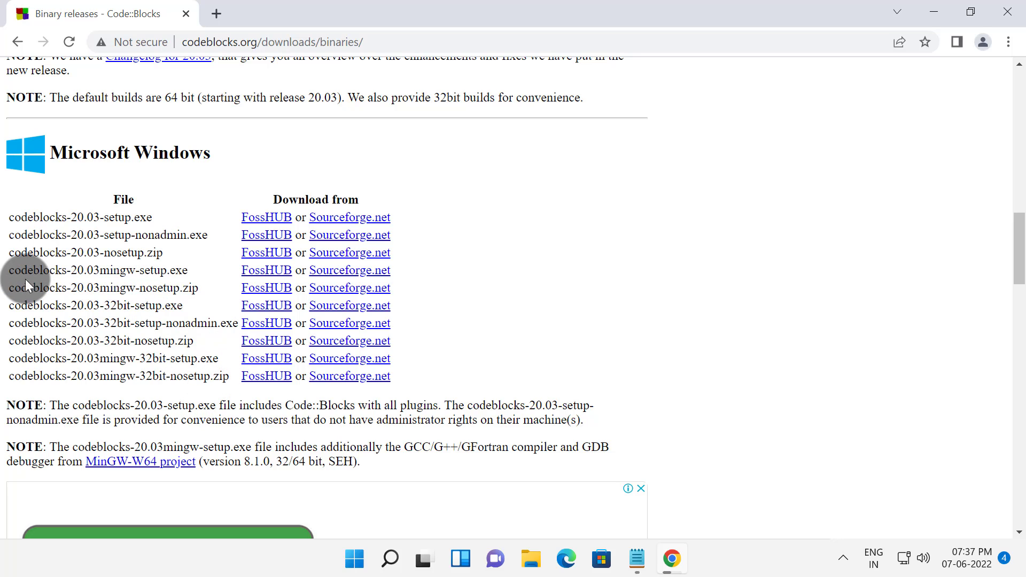
{"action": "left_click_drag", "start_coordinate": [10, 268], "coordinate": [150, 272]}
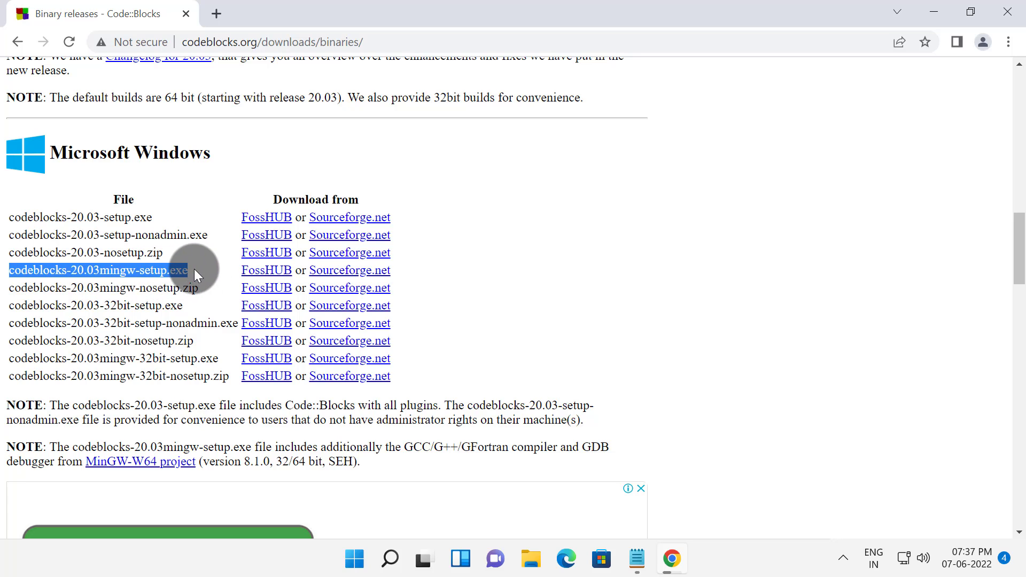
{"action": "left_click", "coordinate": [282, 269]}
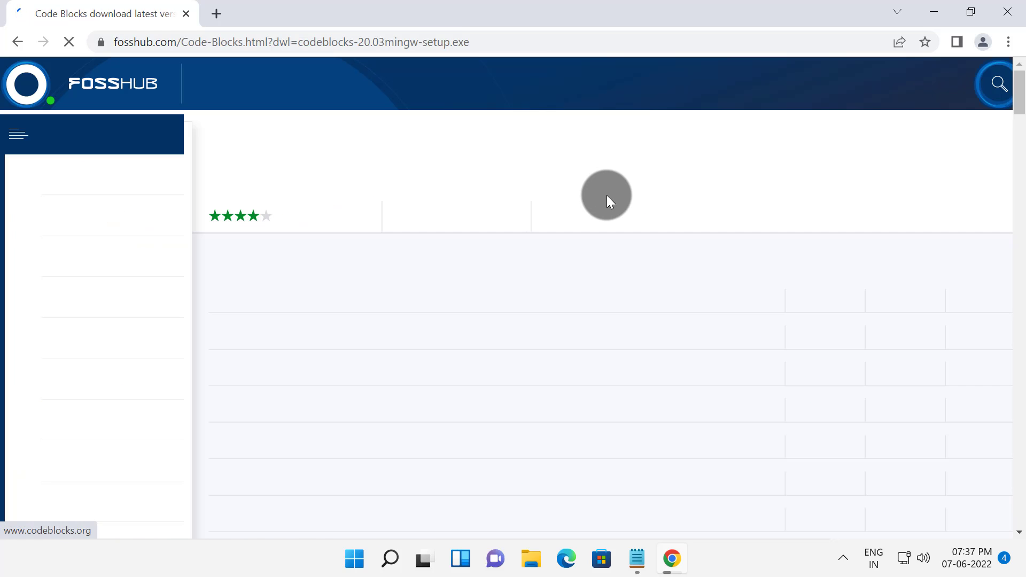
{"action": "scroll", "coordinate": [418, 271], "scroll_direction": "down", "scroll_amount": 3}
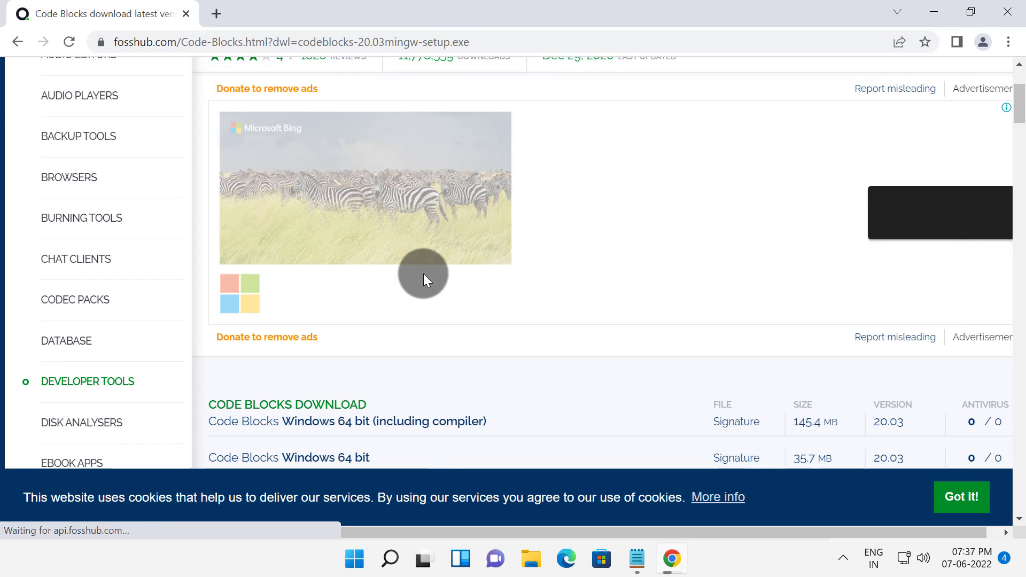
{"action": "scroll", "coordinate": [424, 276], "scroll_direction": "down", "scroll_amount": 3}
{"action": "scroll", "coordinate": [425, 280], "scroll_direction": "down", "scroll_amount": 3}
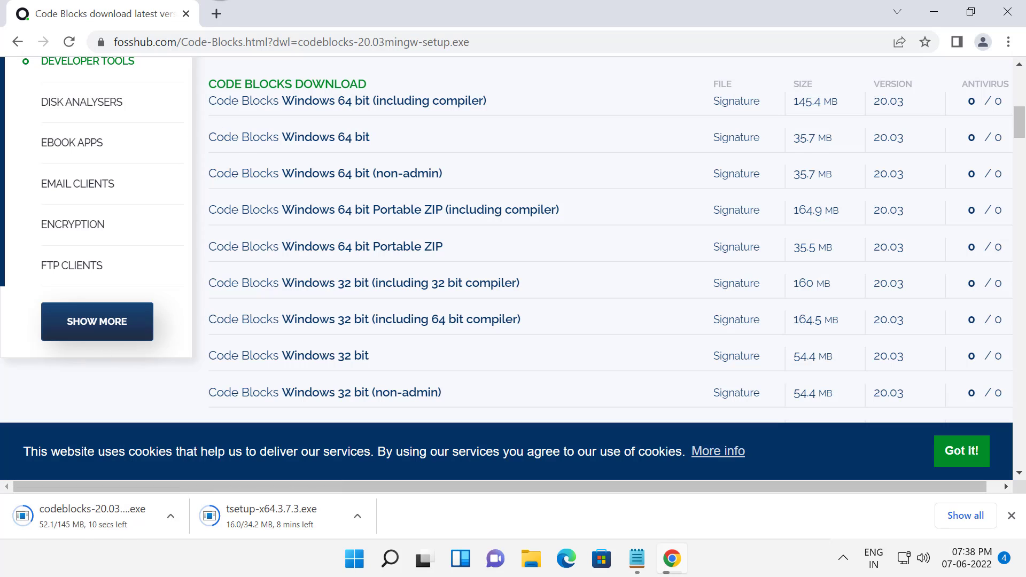
Copy "OpenShot" from the Notepad software list and search Google for it in Chrome
{"action": "left_click", "coordinate": [636, 558]}
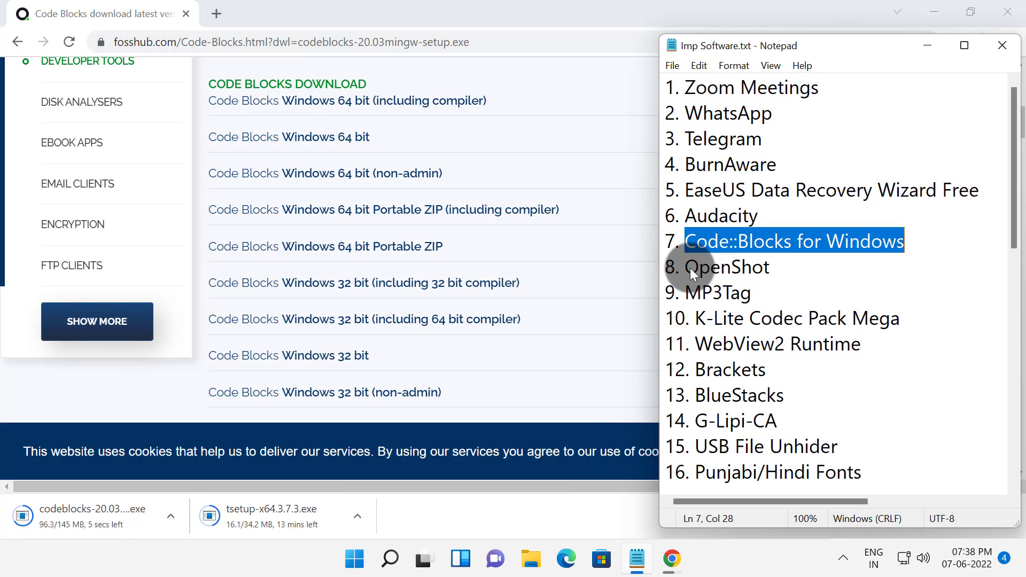
{"action": "left_click_drag", "start_coordinate": [690, 268], "coordinate": [757, 271]}
{"action": "right_click", "coordinate": [754, 270]}
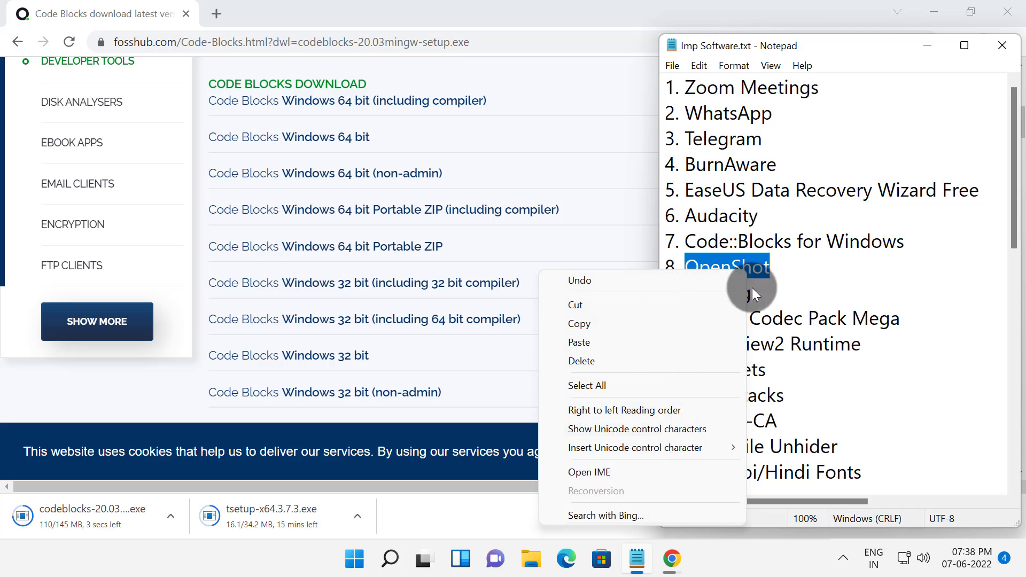
{"action": "left_click", "coordinate": [633, 328]}
{"action": "left_click", "coordinate": [359, 42]}
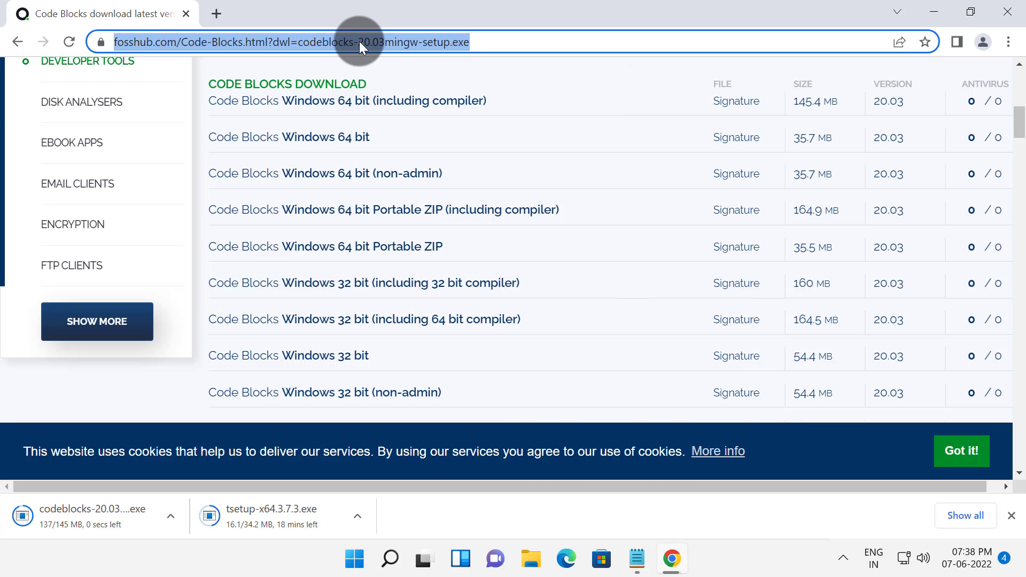
{"action": "key", "text": "ctrl+v"}
{"action": "key", "text": "Return"}
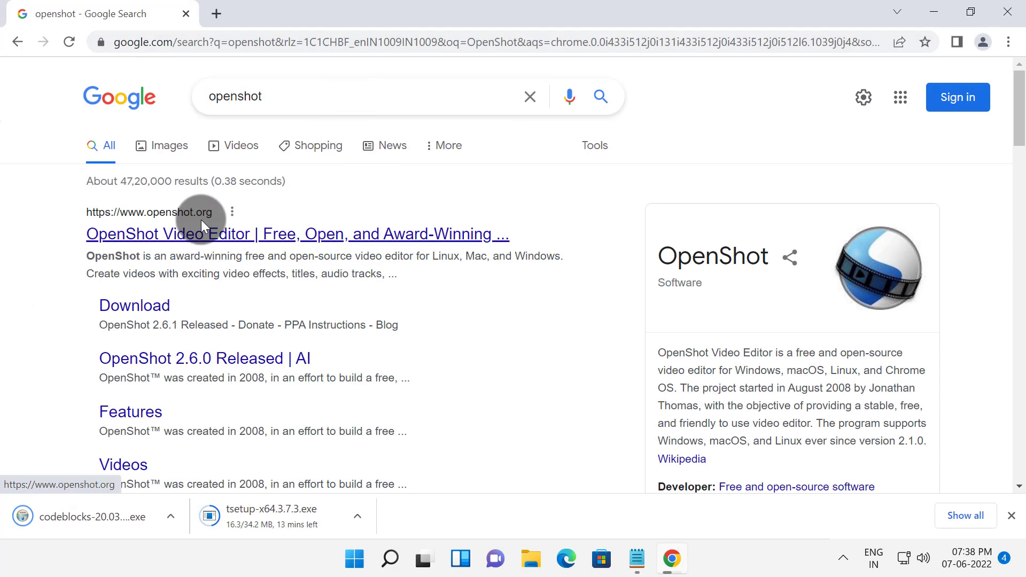
Open the openshot.org download page from the search results and download the v2.6.1 64-bit Windows installer
{"action": "left_click", "coordinate": [246, 233]}
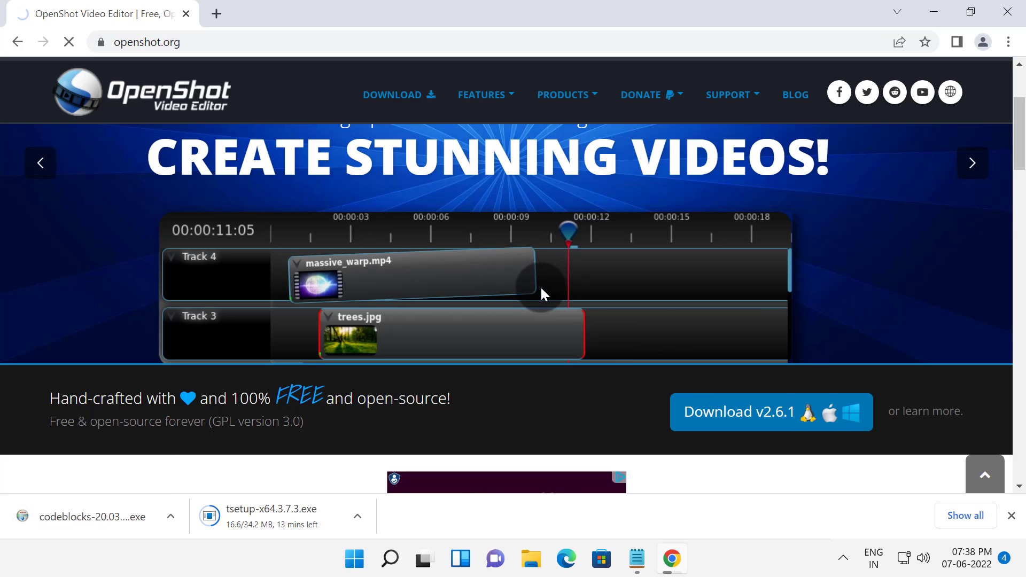
{"action": "left_click", "coordinate": [540, 287]}
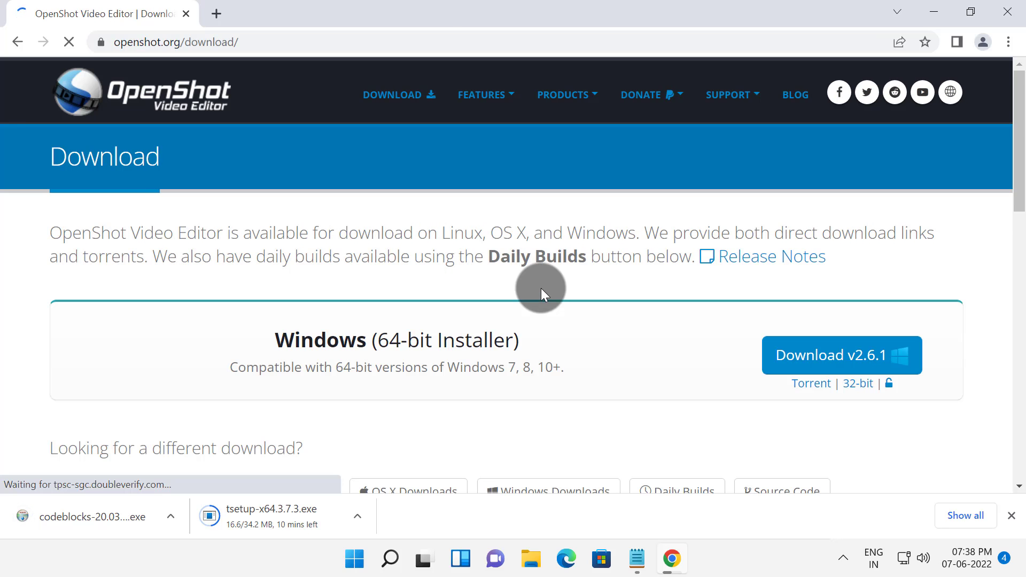
{"action": "scroll", "coordinate": [538, 288], "scroll_direction": "down", "scroll_amount": 1}
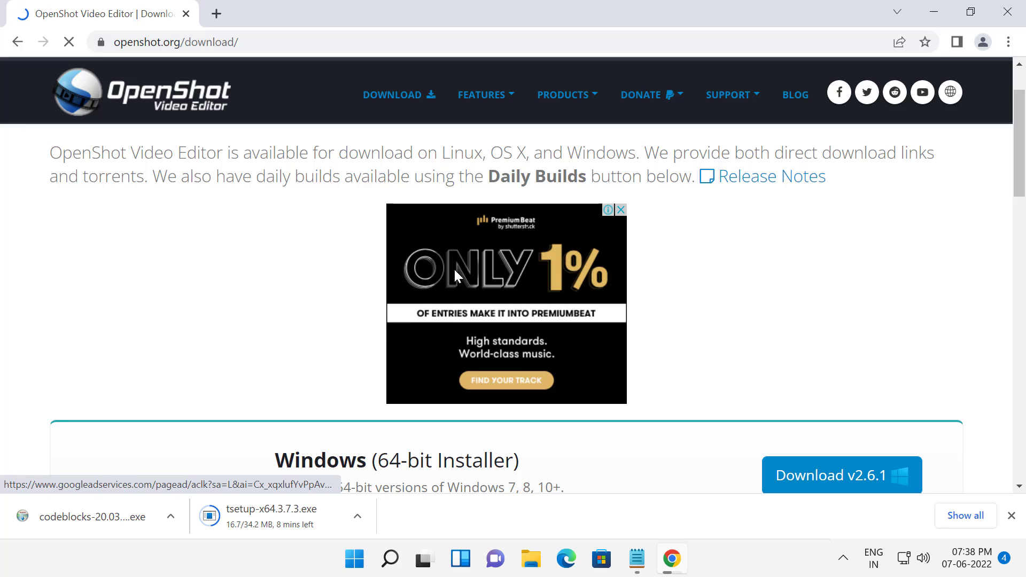
{"action": "scroll", "coordinate": [453, 267], "scroll_direction": "down", "scroll_amount": 3}
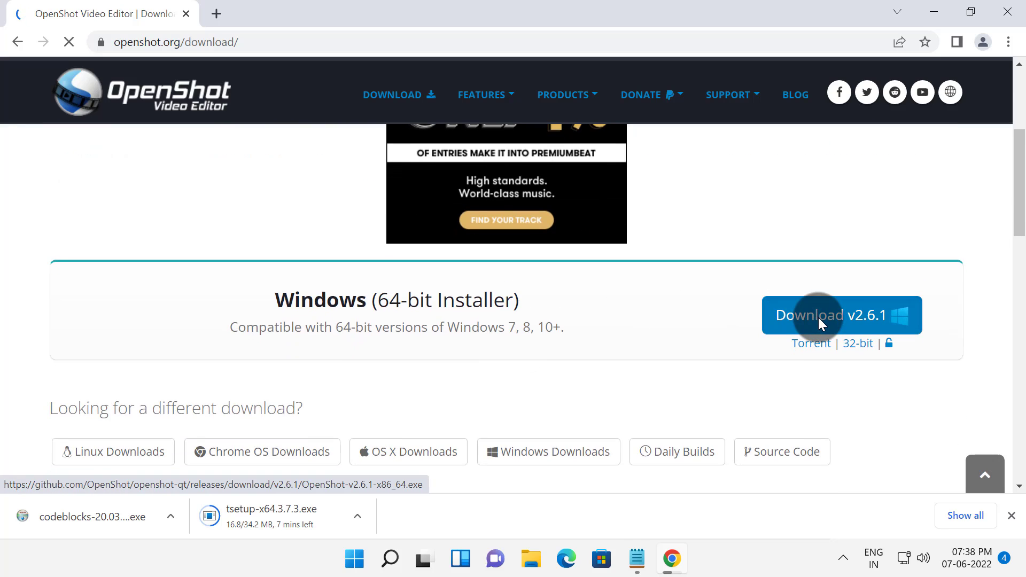
{"action": "left_click", "coordinate": [819, 317]}
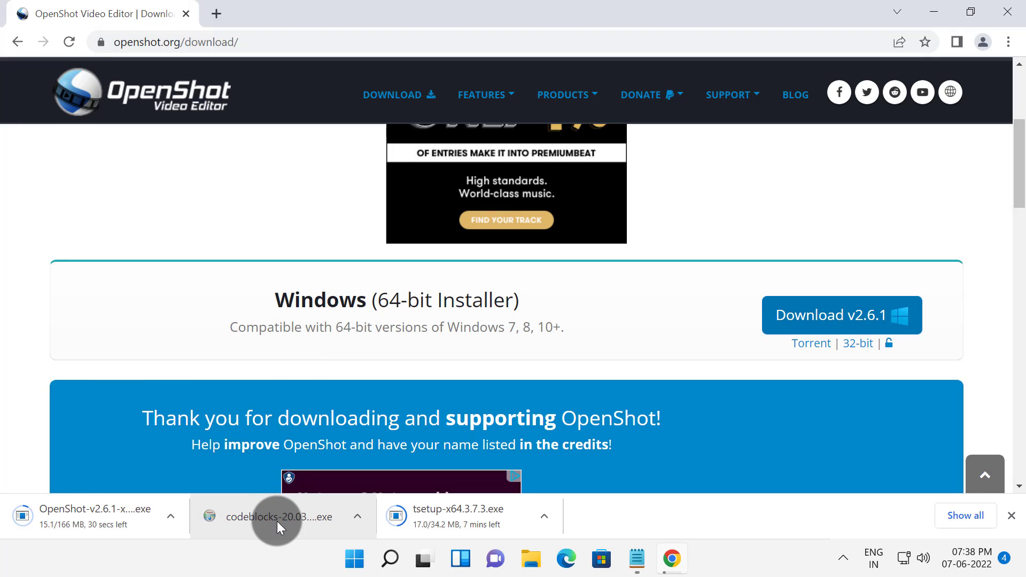
Install Code::Blocks from the downloaded setup into C:\Program Files\CodeBlocks, and associate it with C/C++ file types on first launch
{"action": "left_click", "coordinate": [276, 519]}
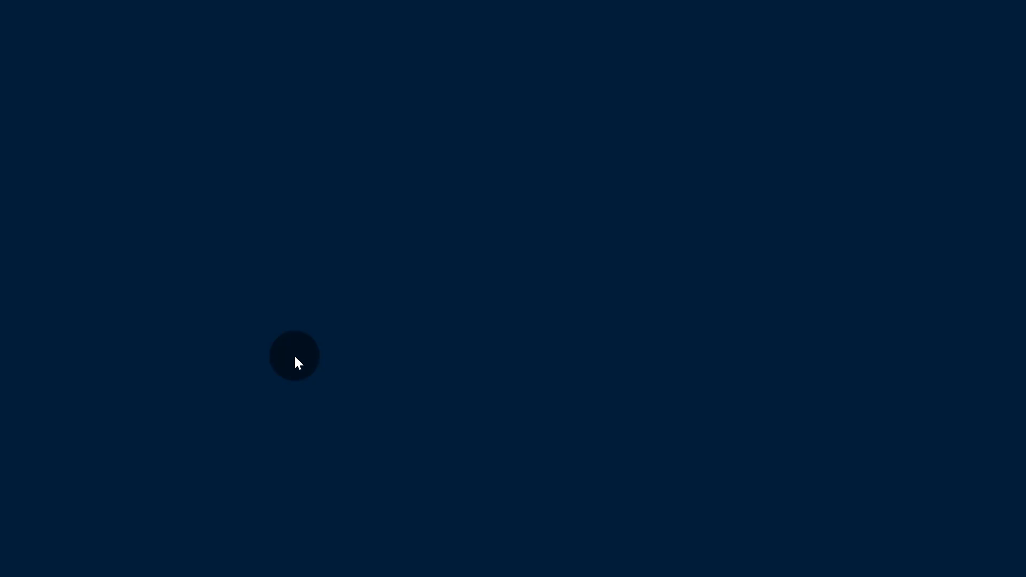
{"action": "left_click", "coordinate": [469, 423]}
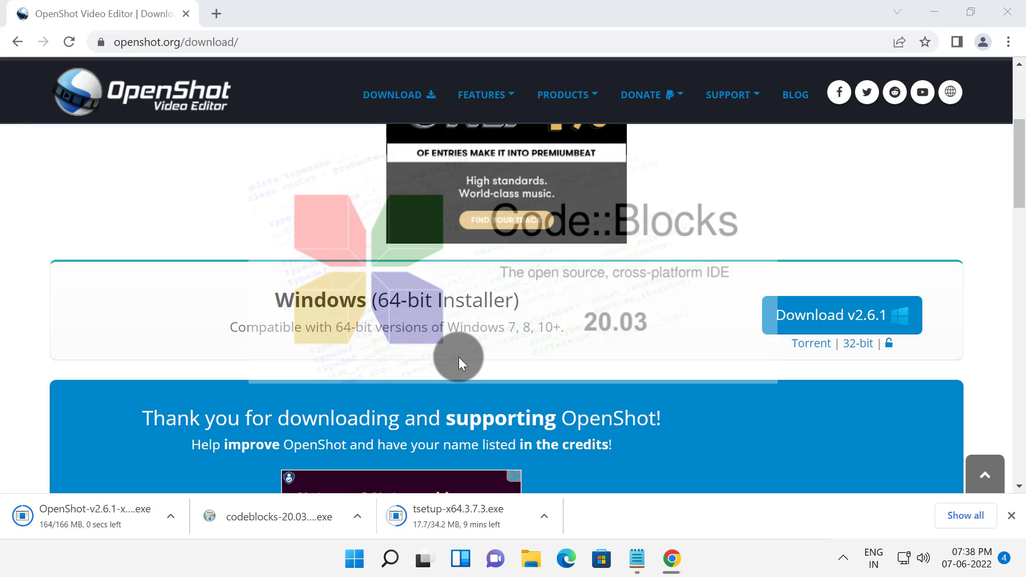
{"action": "left_click", "coordinate": [604, 406]}
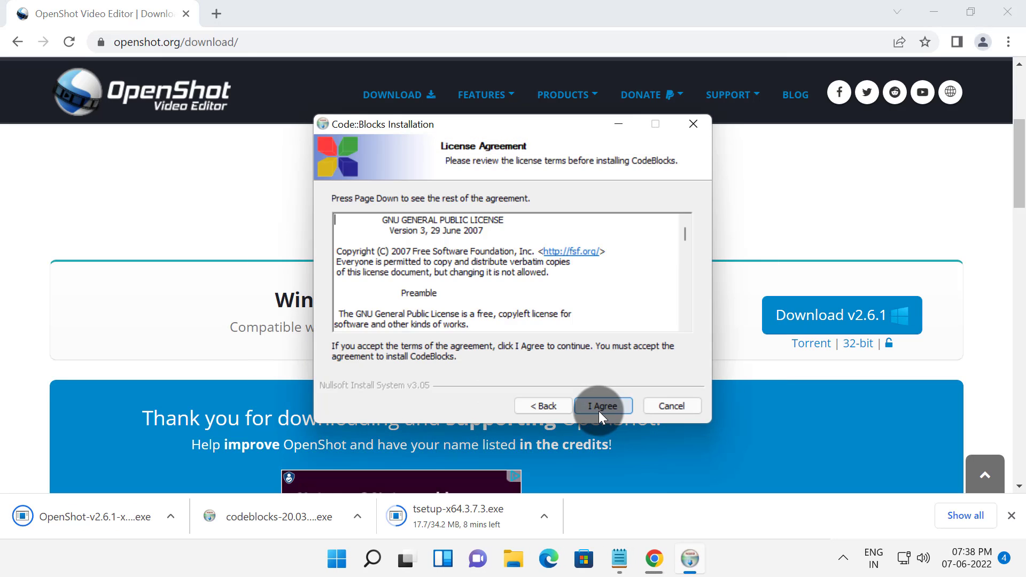
{"action": "left_click", "coordinate": [597, 409]}
{"action": "left_click", "coordinate": [599, 411]}
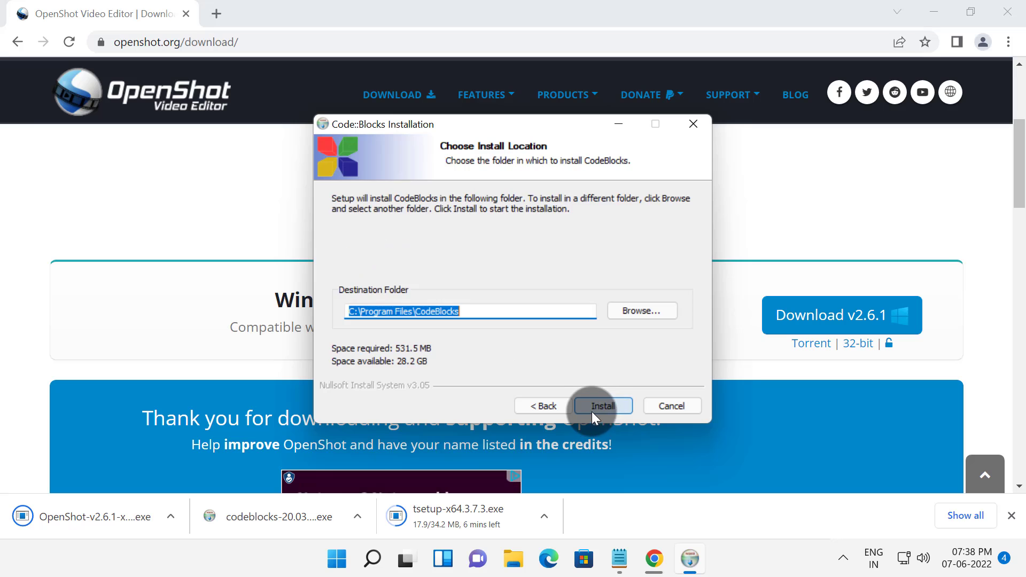
{"action": "left_click", "coordinate": [597, 407]}
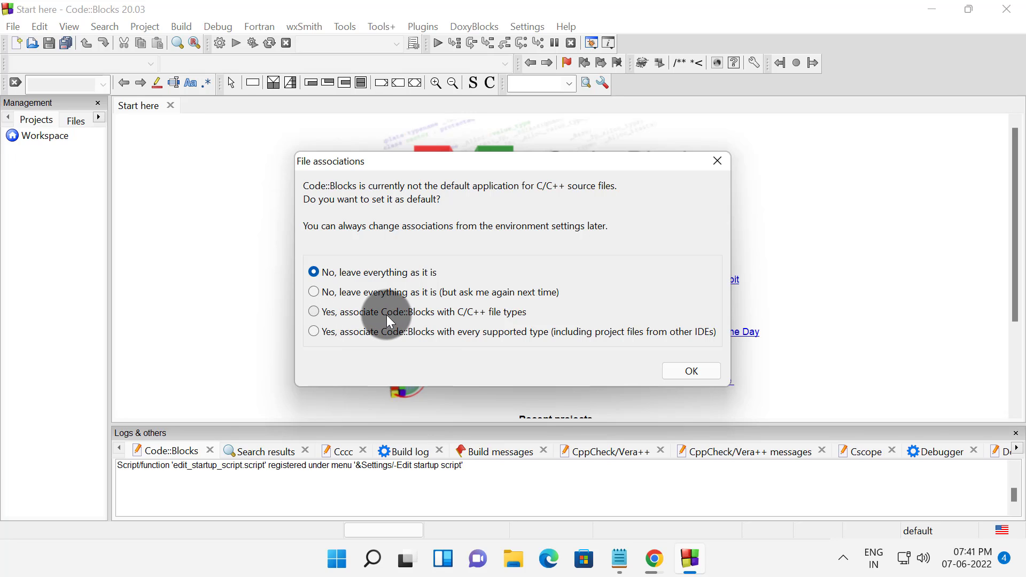
{"action": "left_click", "coordinate": [455, 315]}
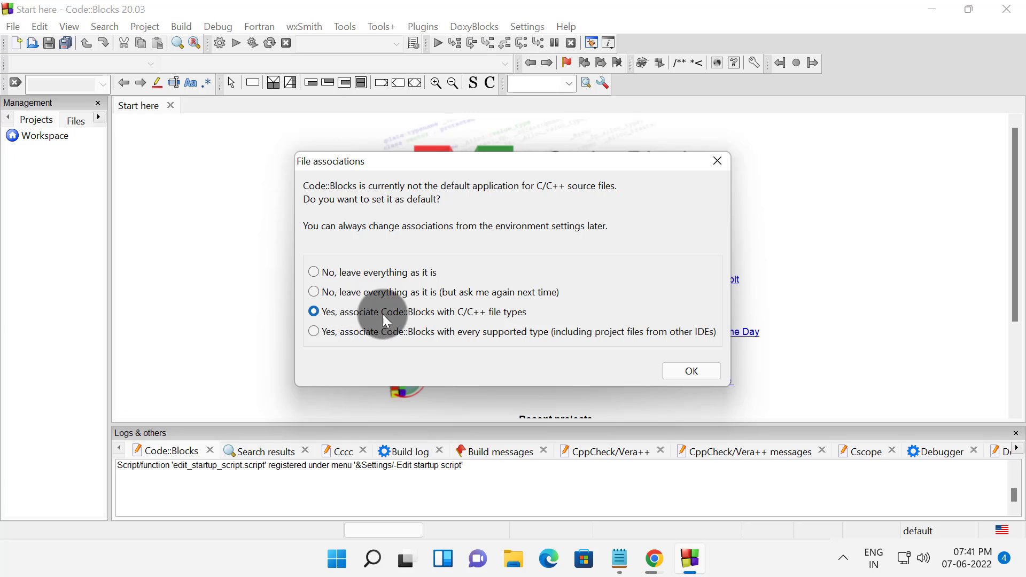
{"action": "left_click", "coordinate": [700, 371]}
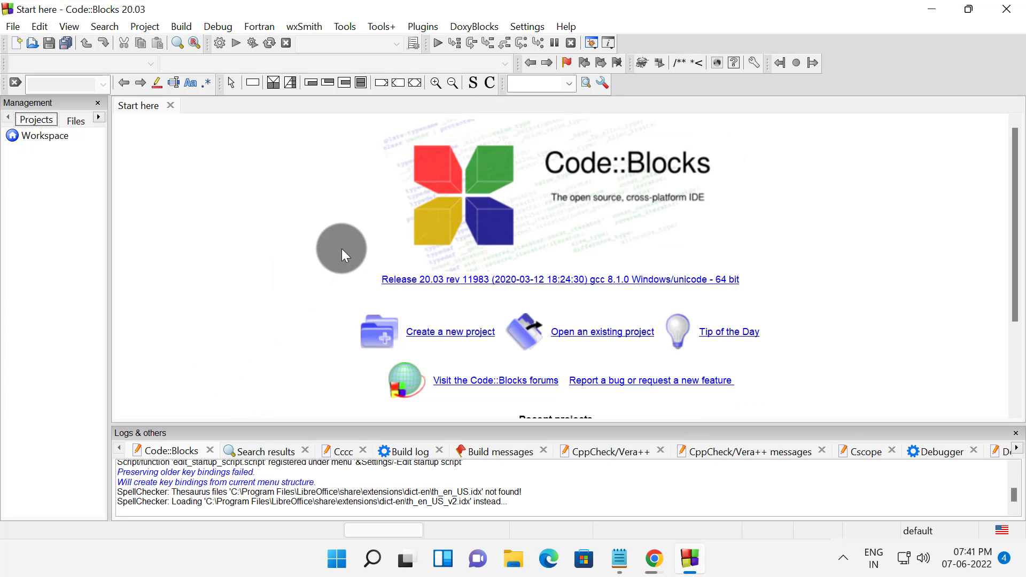
Set the Code::Blocks editor font to Courier New Regular, size 18, and close the program, saving the changed layout
{"action": "left_click", "coordinate": [537, 29]}
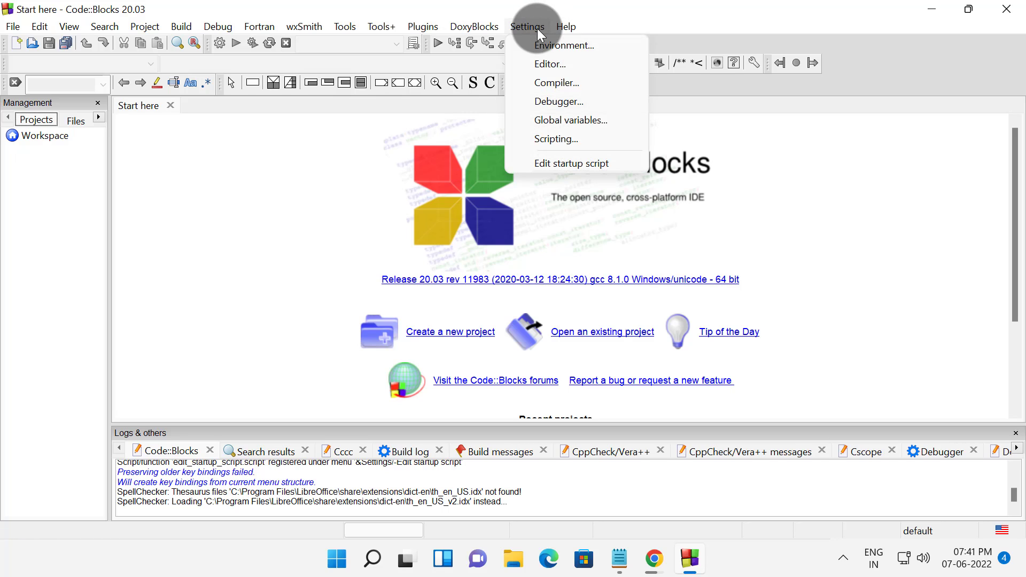
{"action": "left_click", "coordinate": [553, 66]}
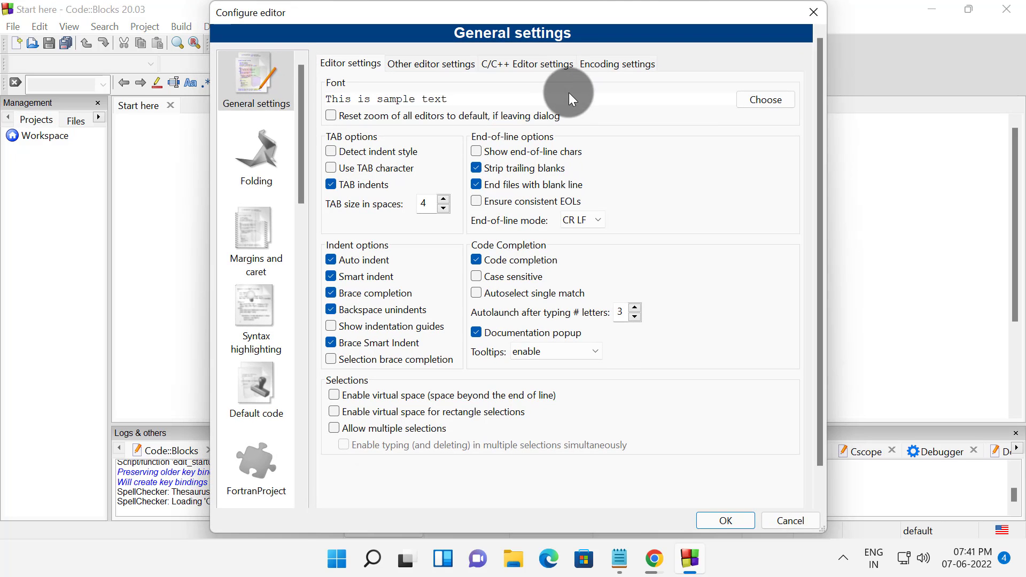
{"action": "left_click", "coordinate": [763, 102]}
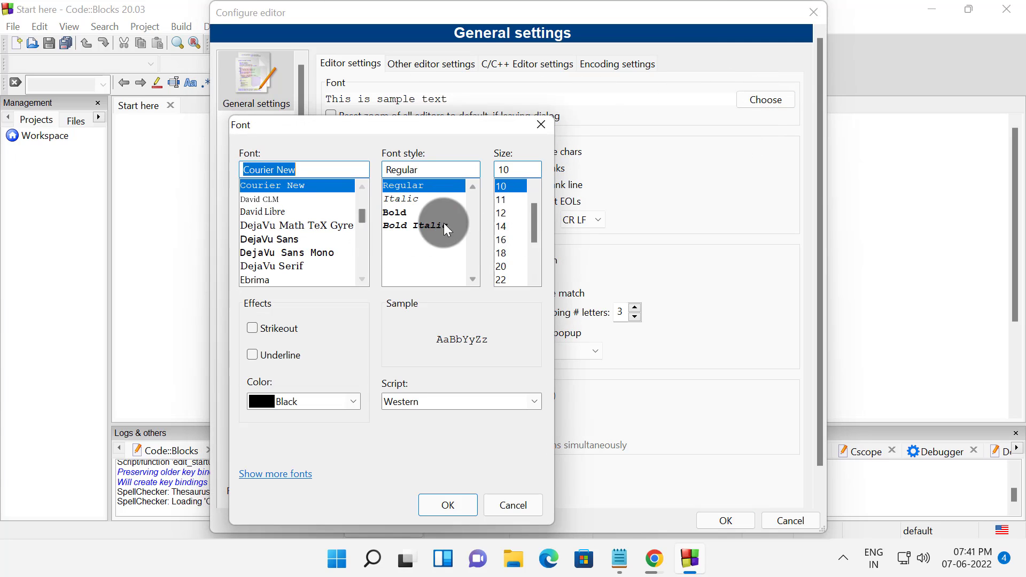
{"action": "left_click", "coordinate": [517, 242]}
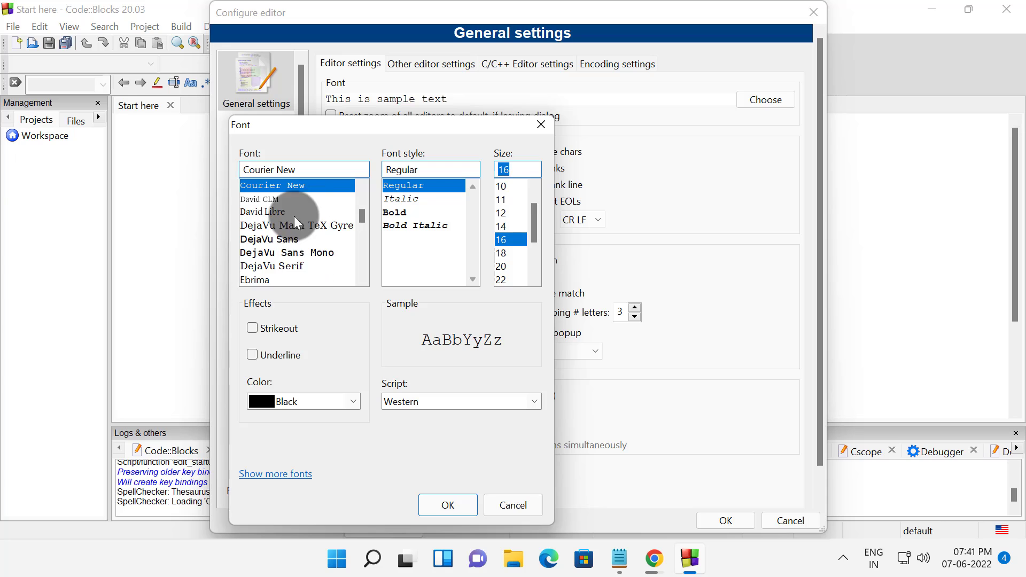
{"action": "left_click", "coordinate": [506, 253]}
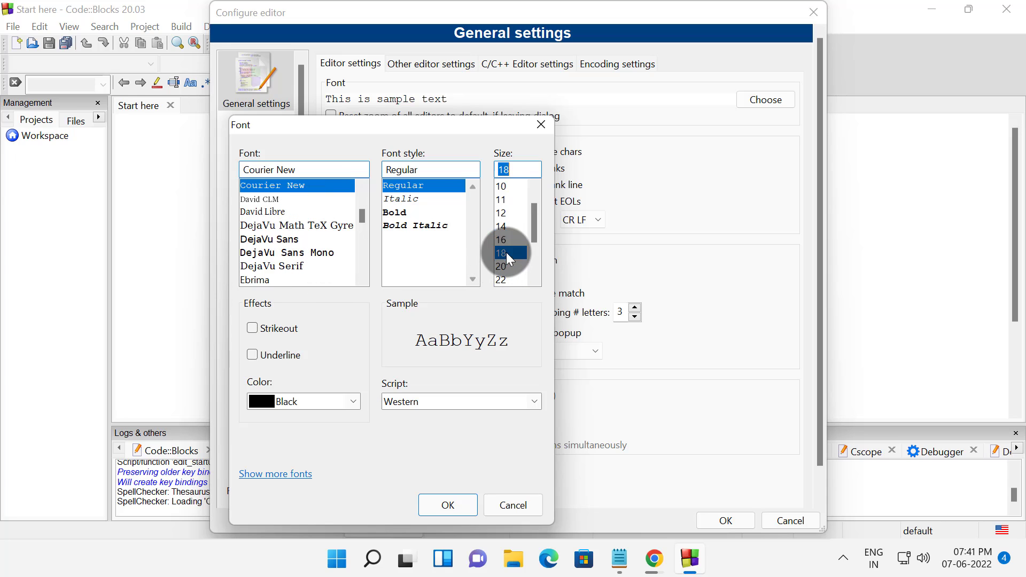
{"action": "left_click", "coordinate": [425, 506]}
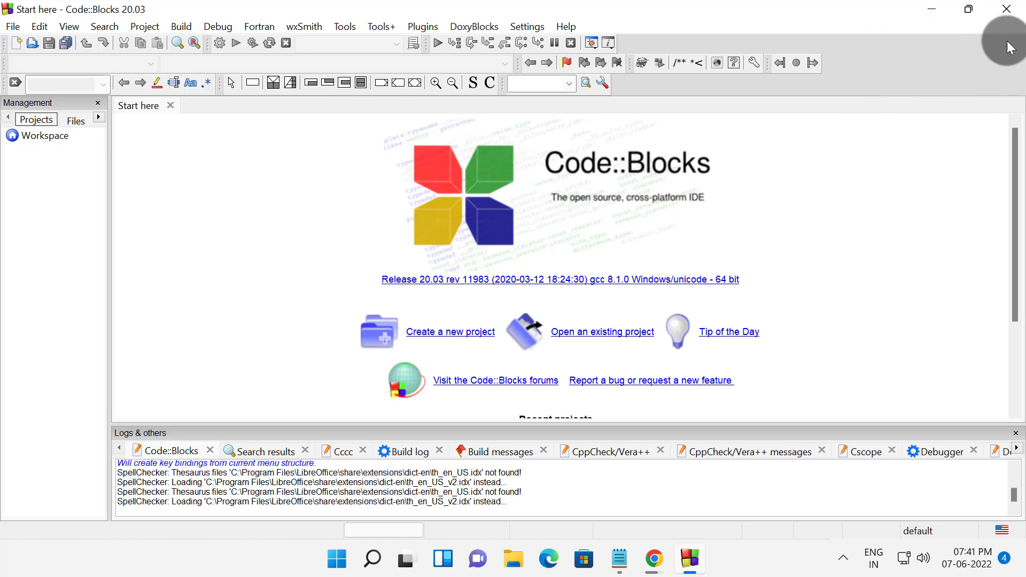
{"action": "left_click", "coordinate": [1006, 8]}
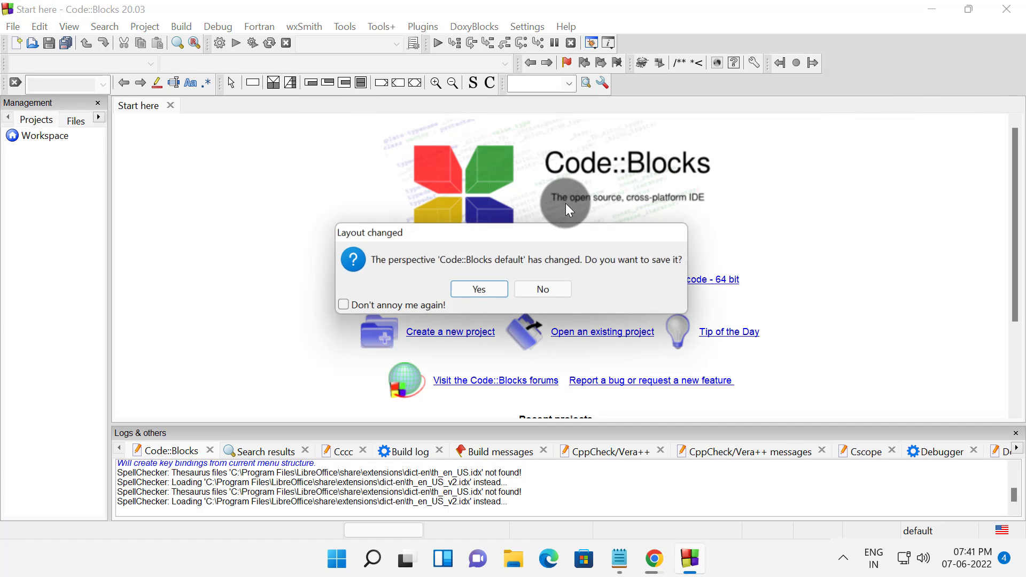
{"action": "left_click", "coordinate": [481, 291]}
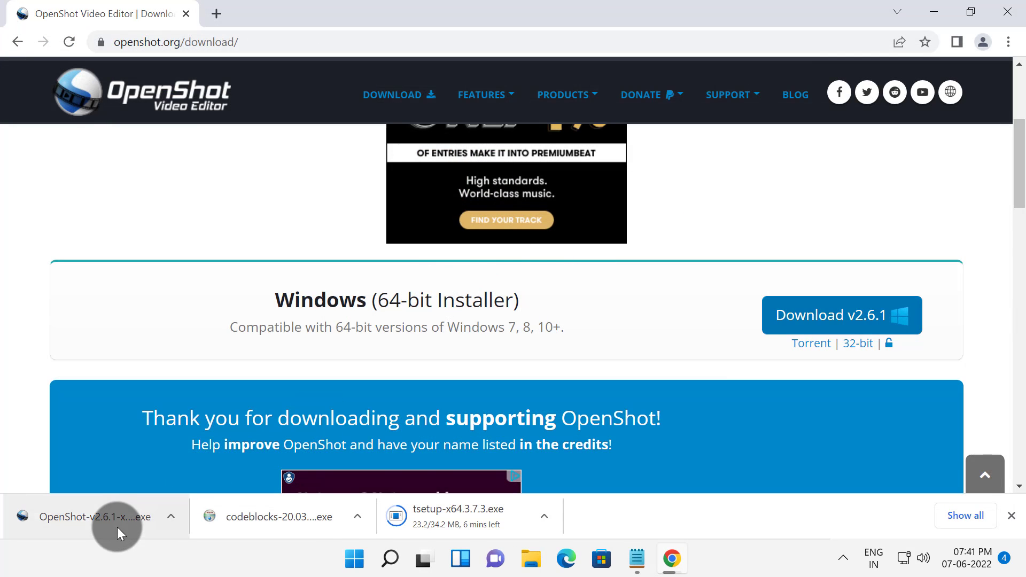
Run the downloaded OpenShot setup, accept the license agreement, and install to C:\Program Files\OpenShot Video Editor with the default additional tasks
{"action": "left_click", "coordinate": [104, 517]}
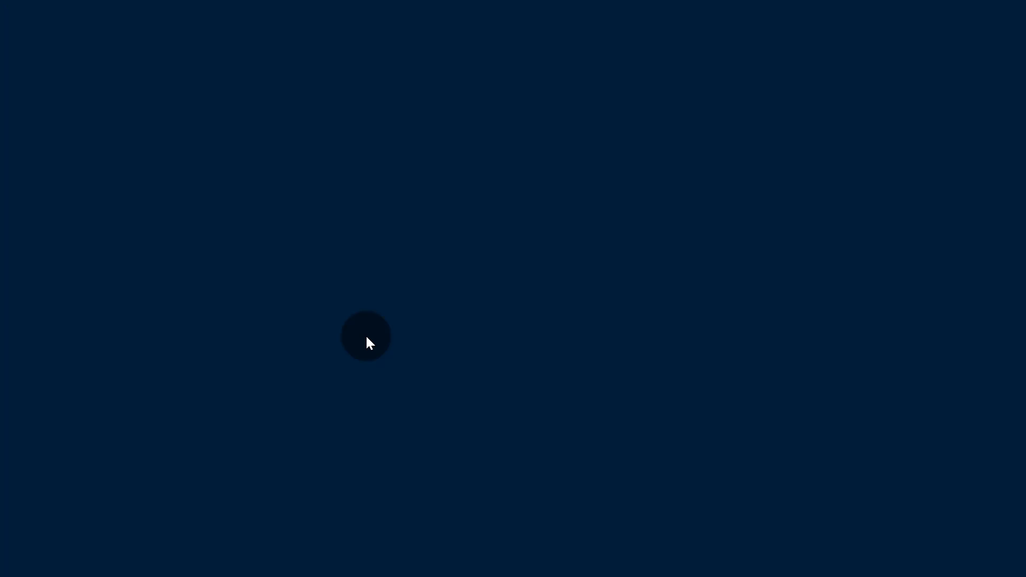
{"action": "left_click", "coordinate": [433, 414]}
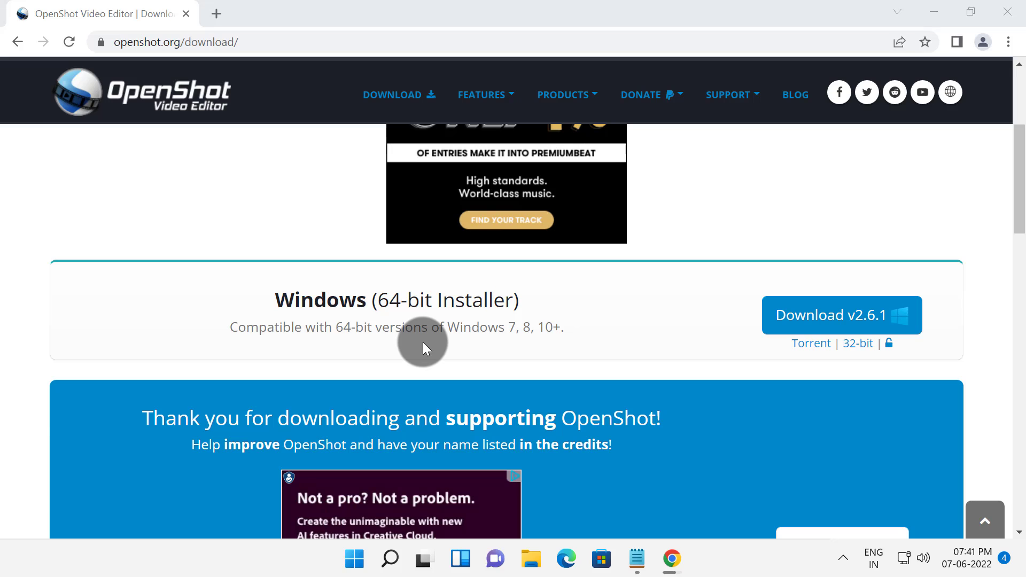
{"action": "left_click", "coordinate": [518, 321]}
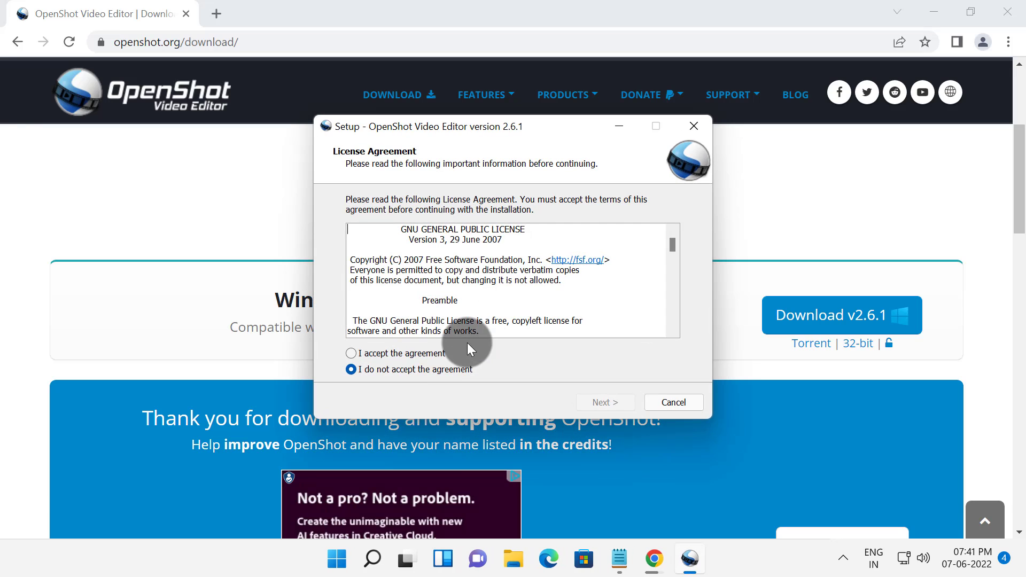
{"action": "left_click", "coordinate": [409, 353]}
{"action": "left_click", "coordinate": [600, 403]}
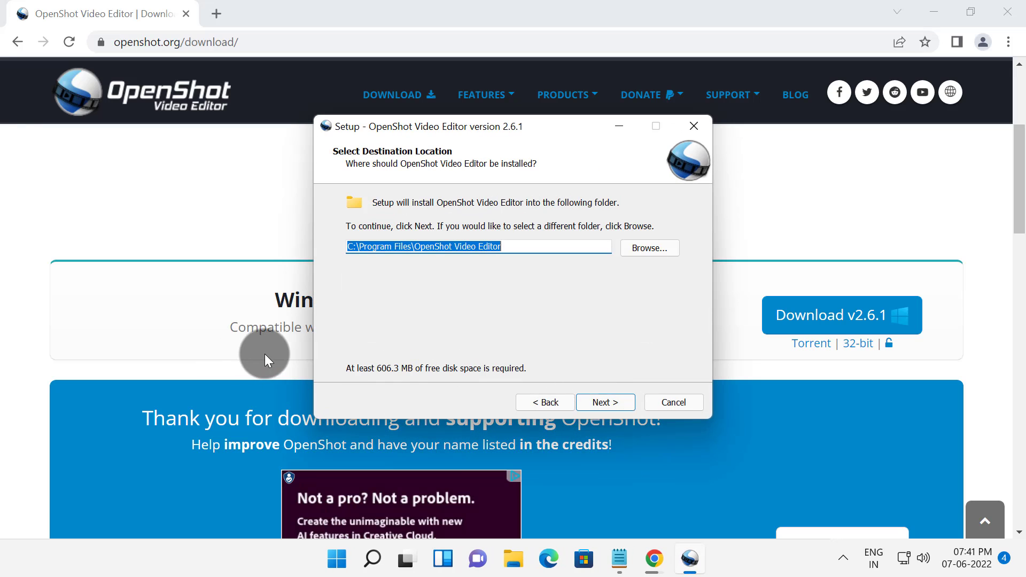
{"action": "left_click", "coordinate": [604, 403]}
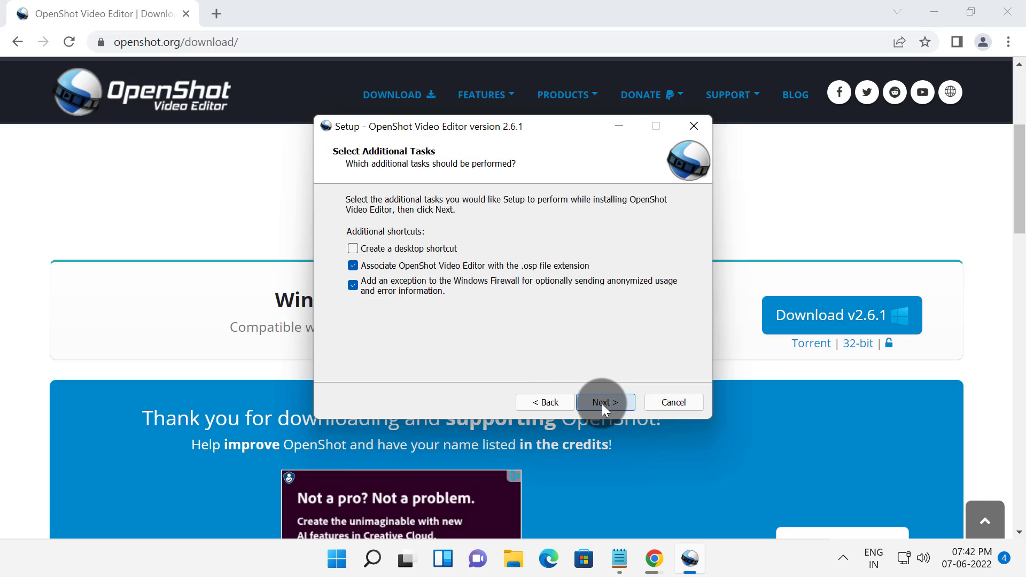
{"action": "left_click", "coordinate": [602, 403]}
{"action": "left_click", "coordinate": [599, 405]}
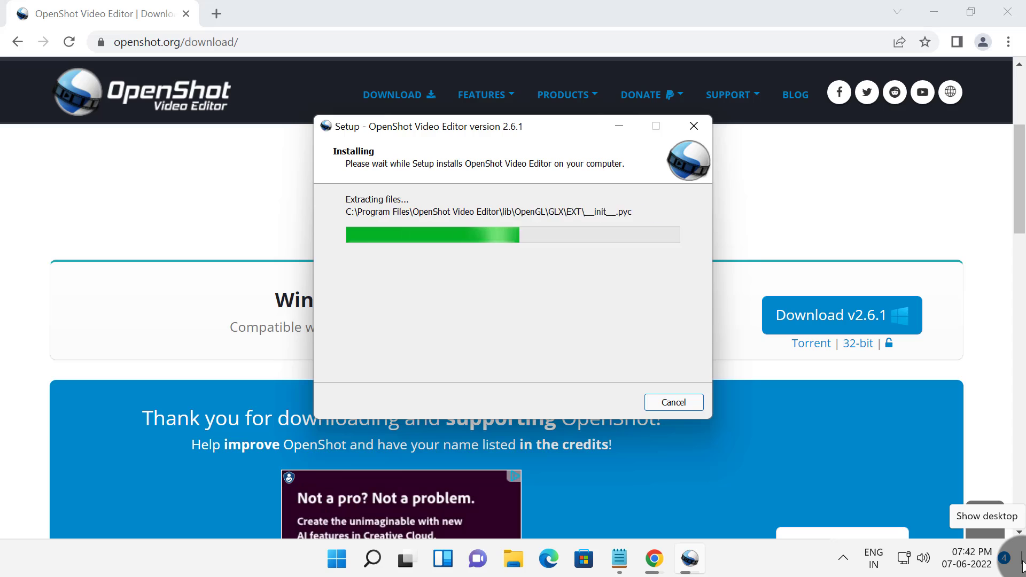
Switch between the open windows and the desktop to look over the program shortcuts while OpenShot installs
{"action": "left_click", "coordinate": [1023, 567]}
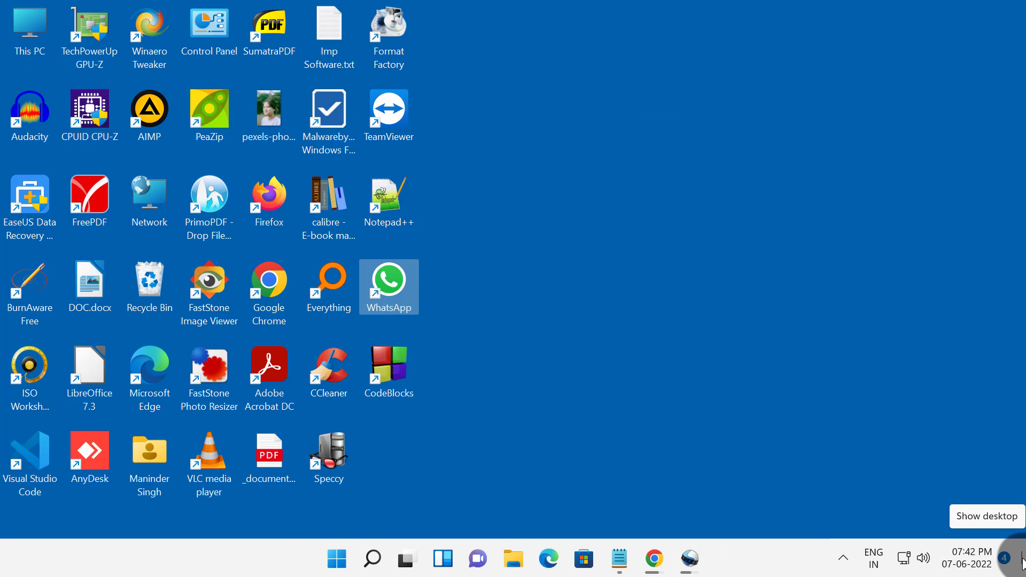
{"action": "left_click", "coordinate": [1022, 563]}
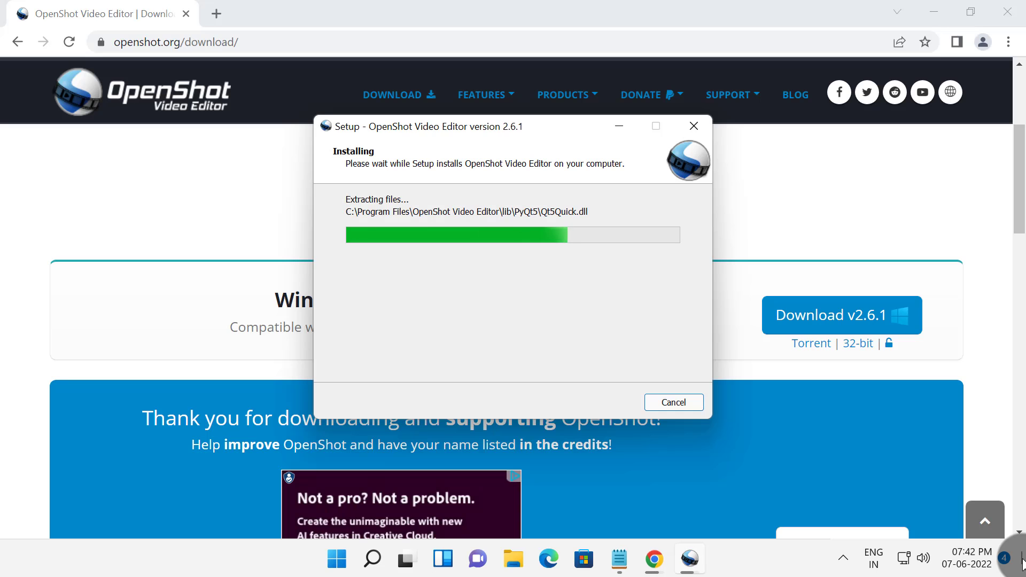
{"action": "left_click", "coordinate": [1022, 564]}
{"action": "left_click", "coordinate": [1022, 564]}
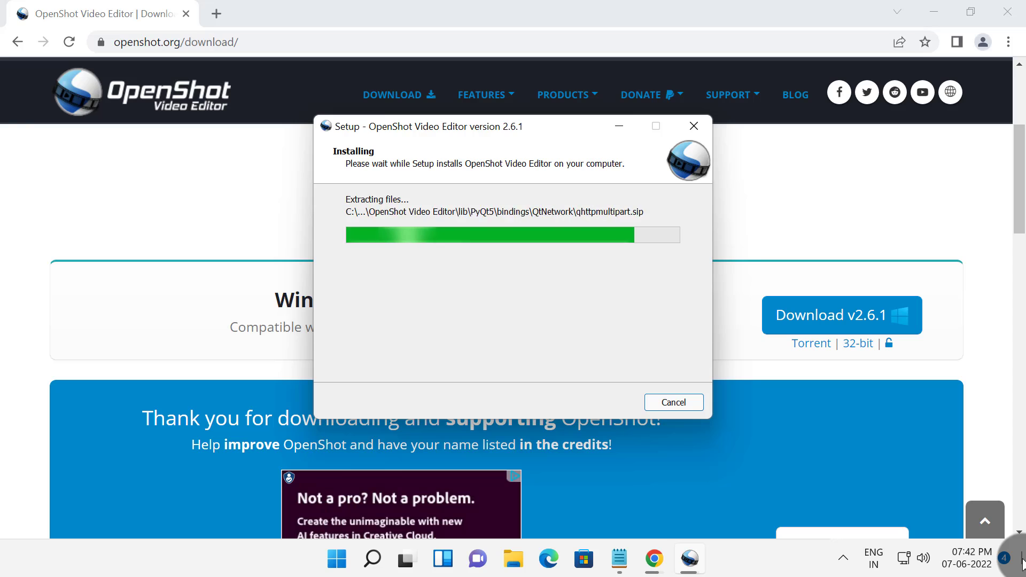
{"action": "left_click", "coordinate": [1022, 564]}
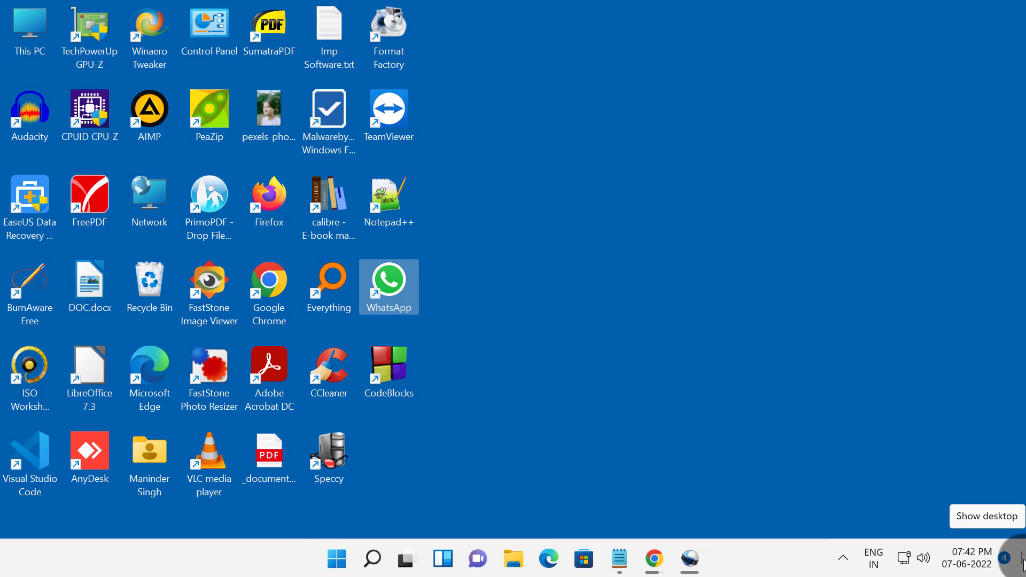
{"action": "left_click", "coordinate": [1022, 564]}
{"action": "left_click", "coordinate": [1023, 564]}
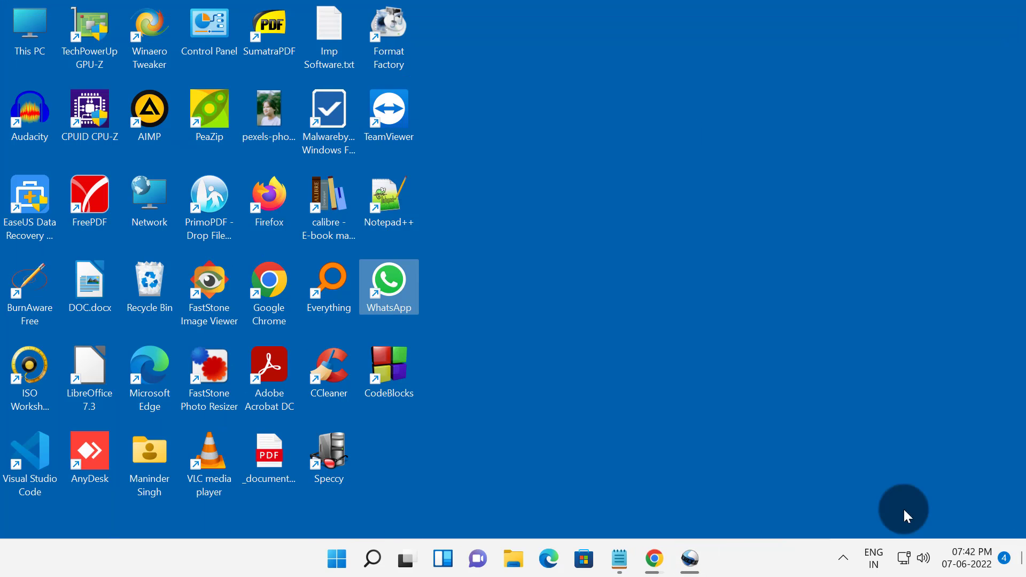
Open the properties of This PC, check the system type under Device specifications, and close Settings
{"action": "left_click", "coordinate": [628, 184]}
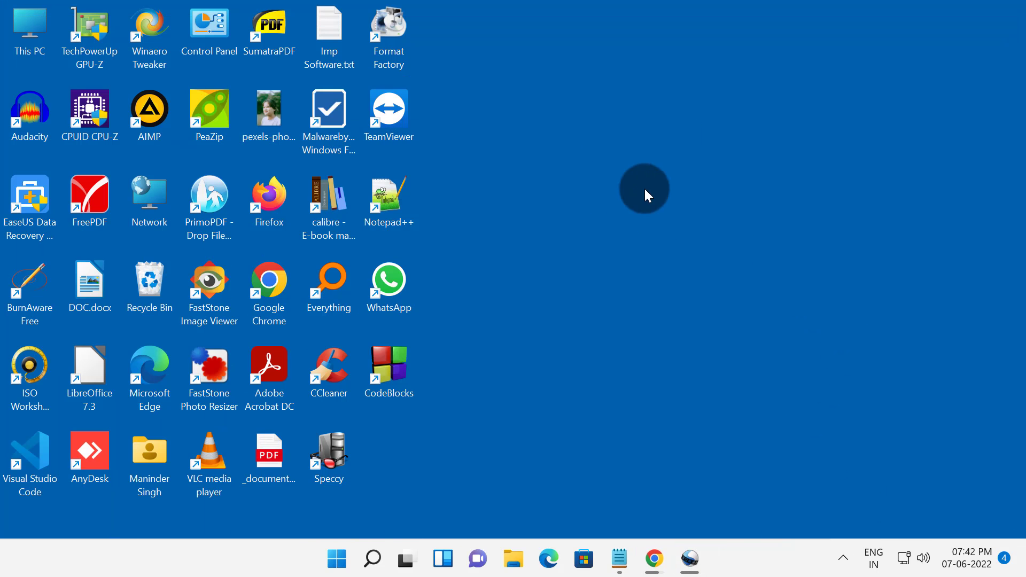
{"action": "right_click", "coordinate": [34, 23]}
{"action": "left_click", "coordinate": [687, 191]}
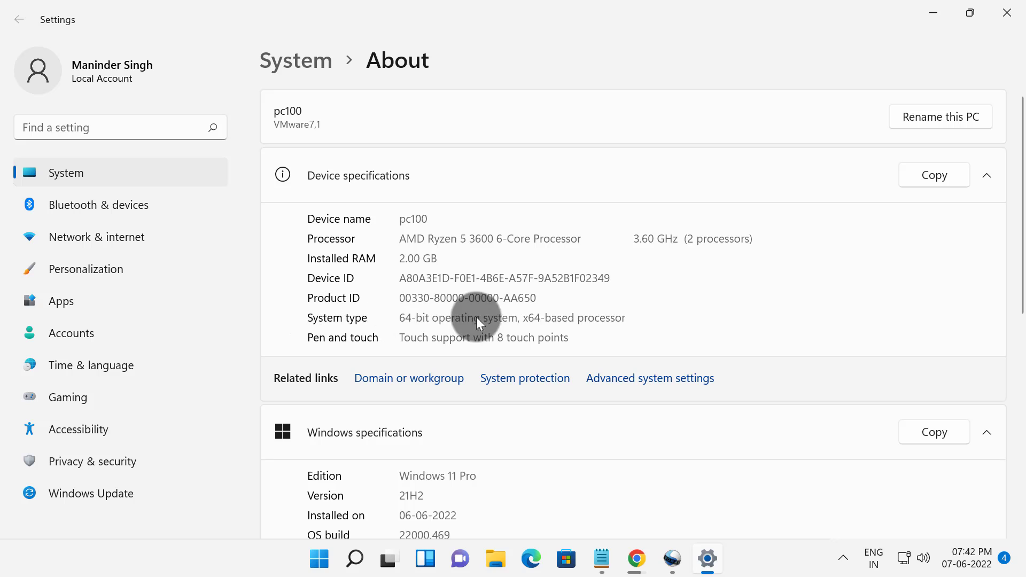
{"action": "left_click_drag", "start_coordinate": [627, 322], "coordinate": [396, 317]}
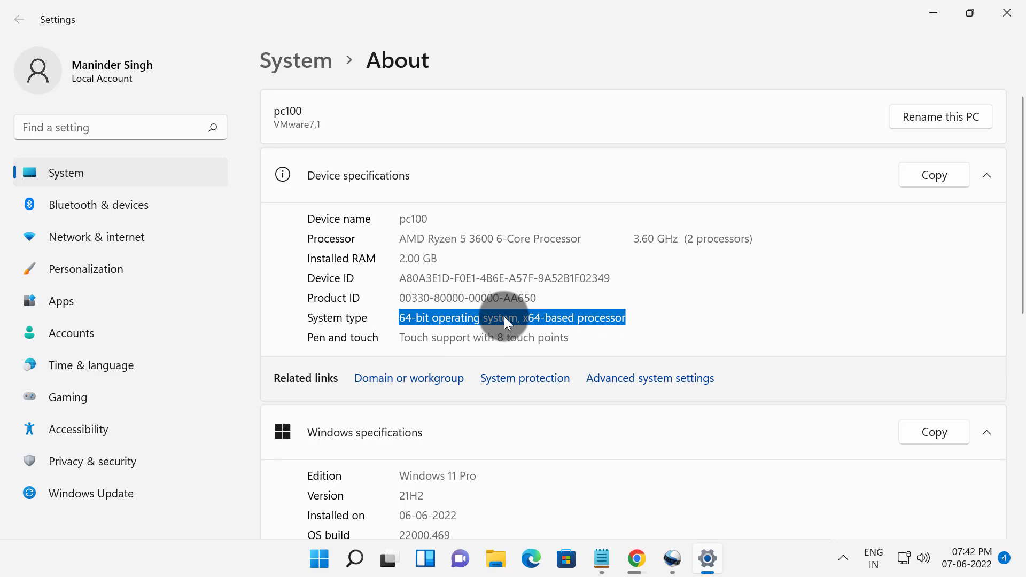
{"action": "left_click", "coordinate": [433, 321]}
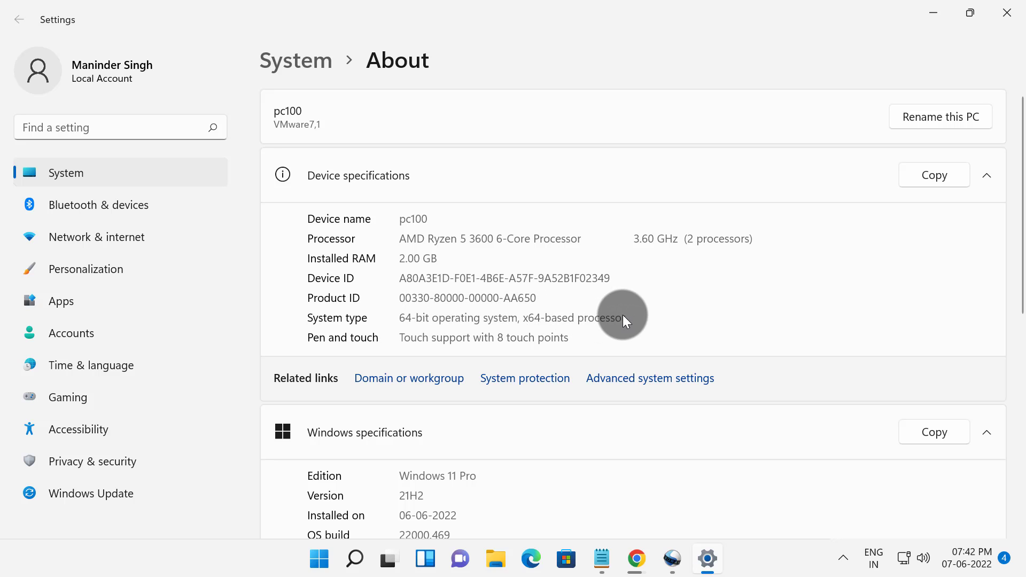
{"action": "left_click_drag", "start_coordinate": [626, 319], "coordinate": [396, 319]}
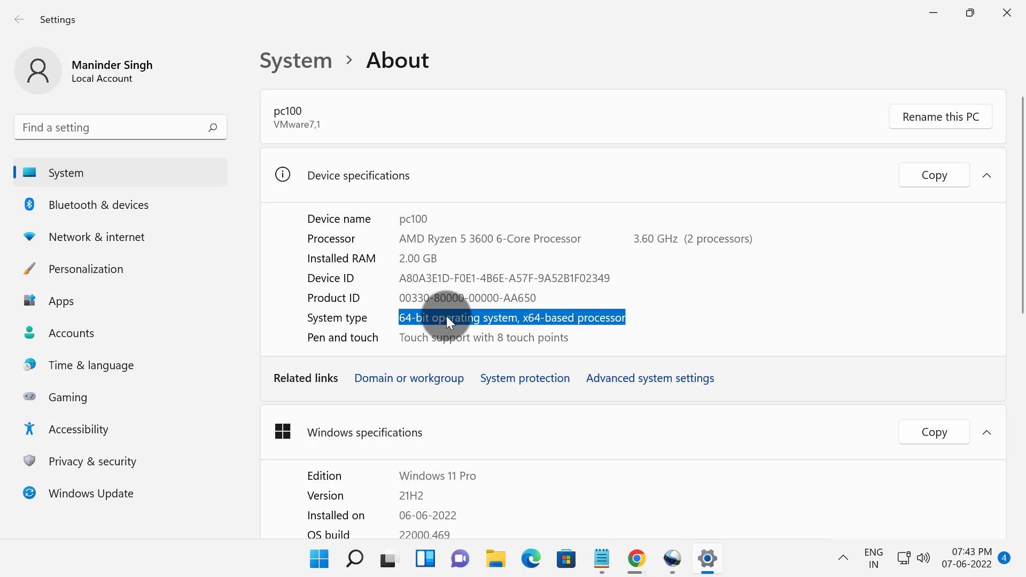
{"action": "left_click", "coordinate": [1006, 12]}
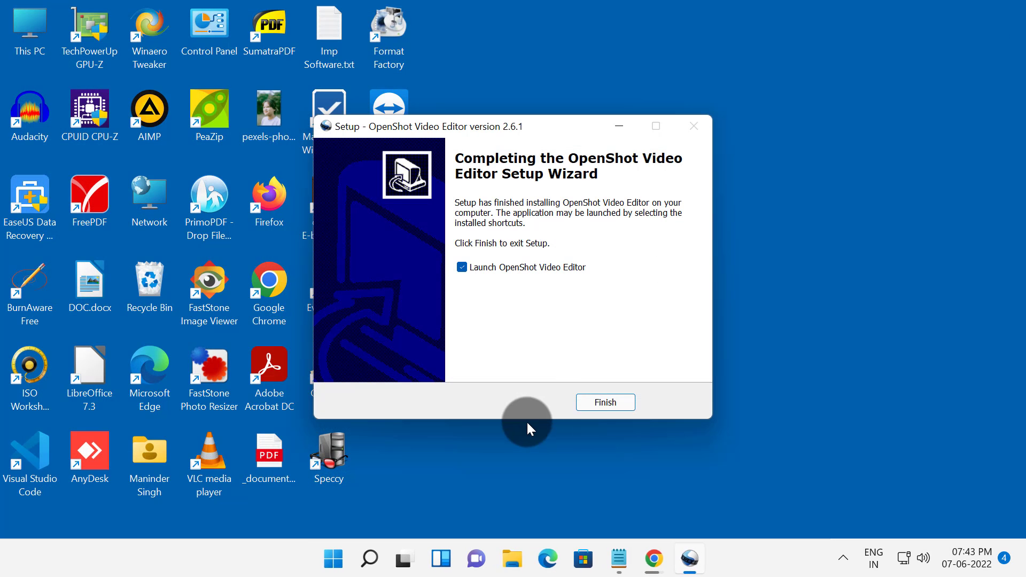
Finish the OpenShot setup with the program launched, and close OpenShot without saving the project
{"action": "left_click", "coordinate": [609, 411]}
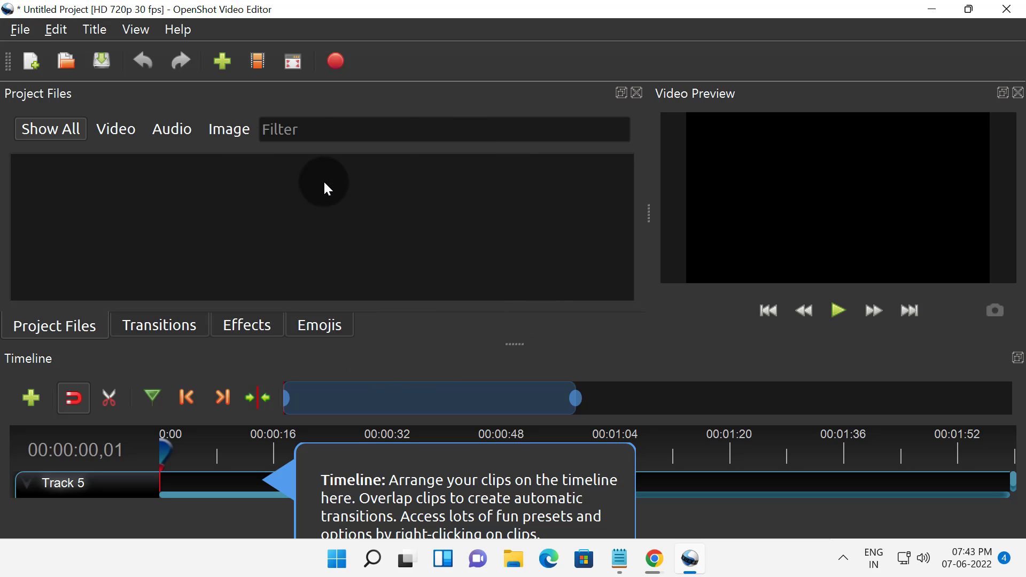
{"action": "left_click", "coordinate": [1007, 9]}
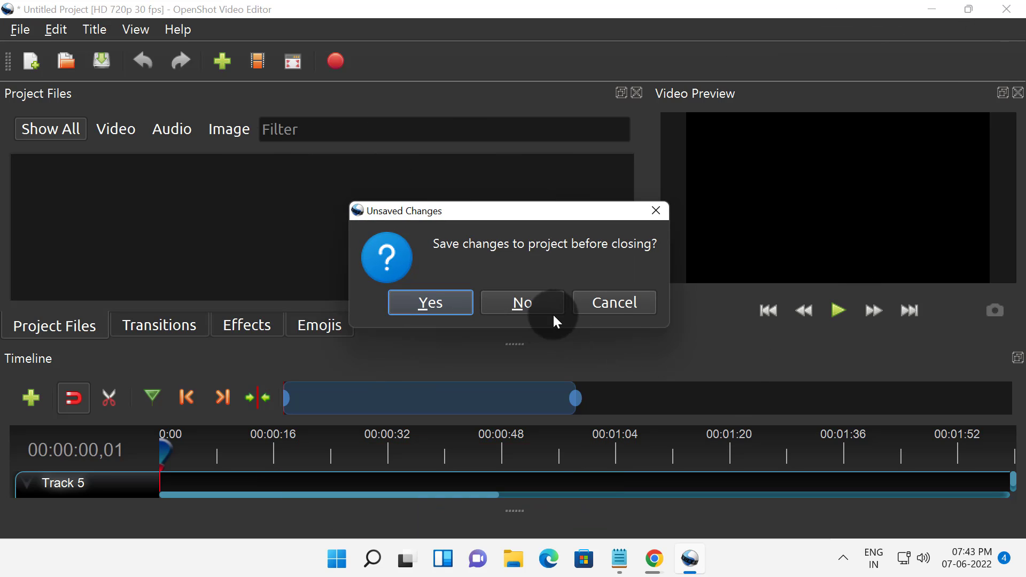
{"action": "left_click", "coordinate": [531, 313]}
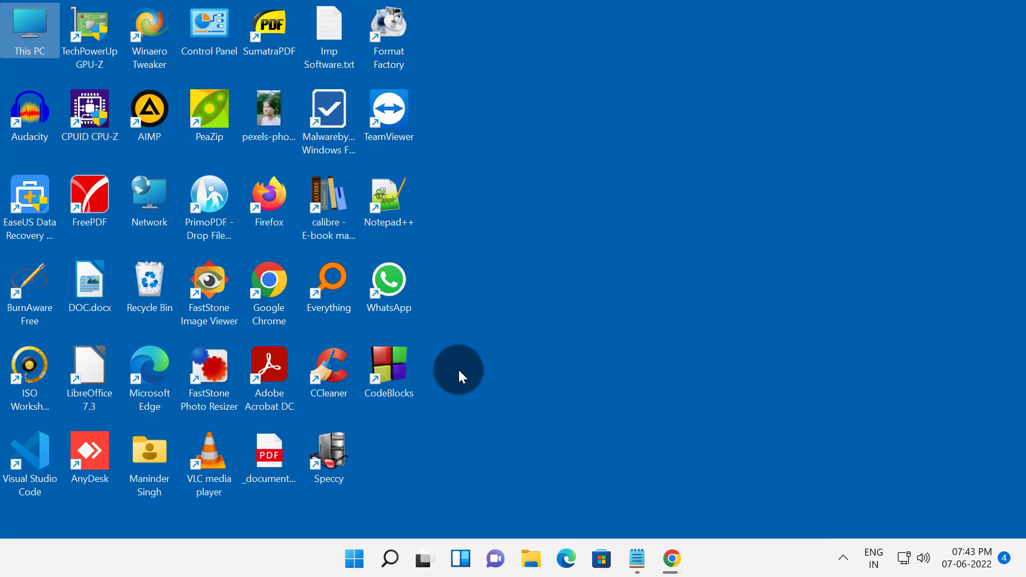
Copy "MP3Tag" from Imp Software.txt and search Google for it in Chrome
{"action": "left_click", "coordinate": [636, 558]}
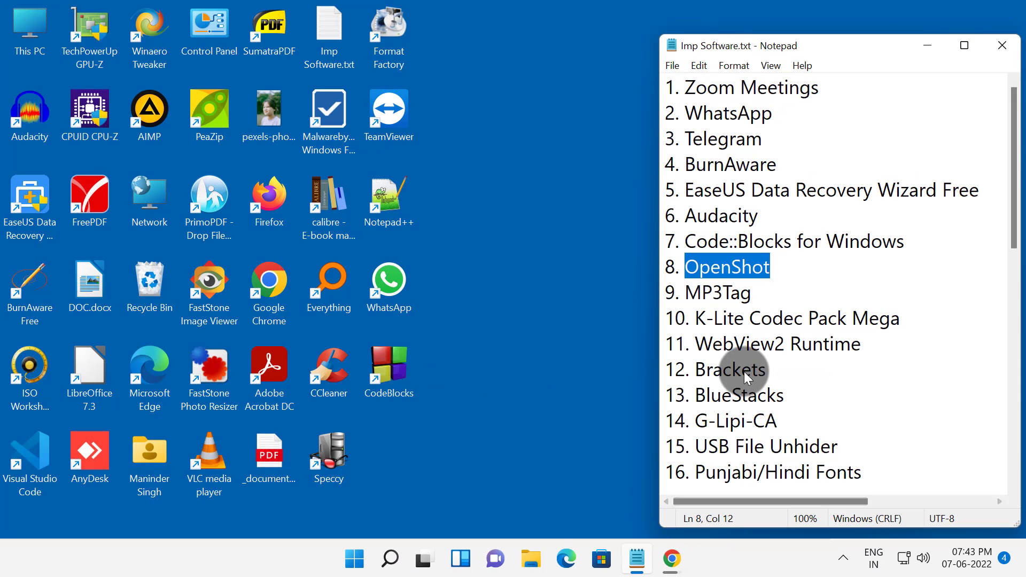
{"action": "left_click_drag", "start_coordinate": [686, 292], "coordinate": [750, 293]}
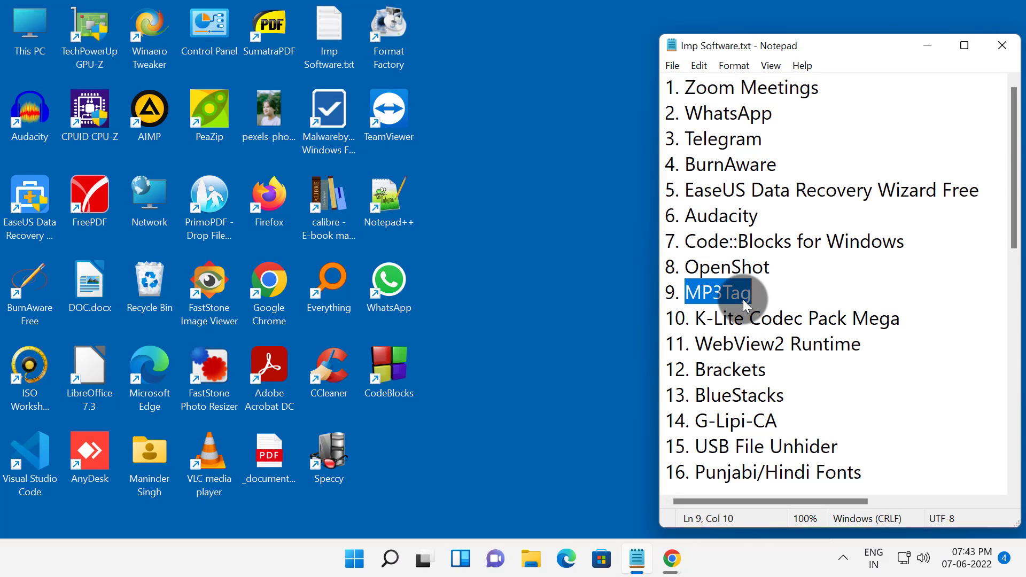
{"action": "right_click", "coordinate": [743, 300]}
{"action": "left_click", "coordinate": [598, 95]}
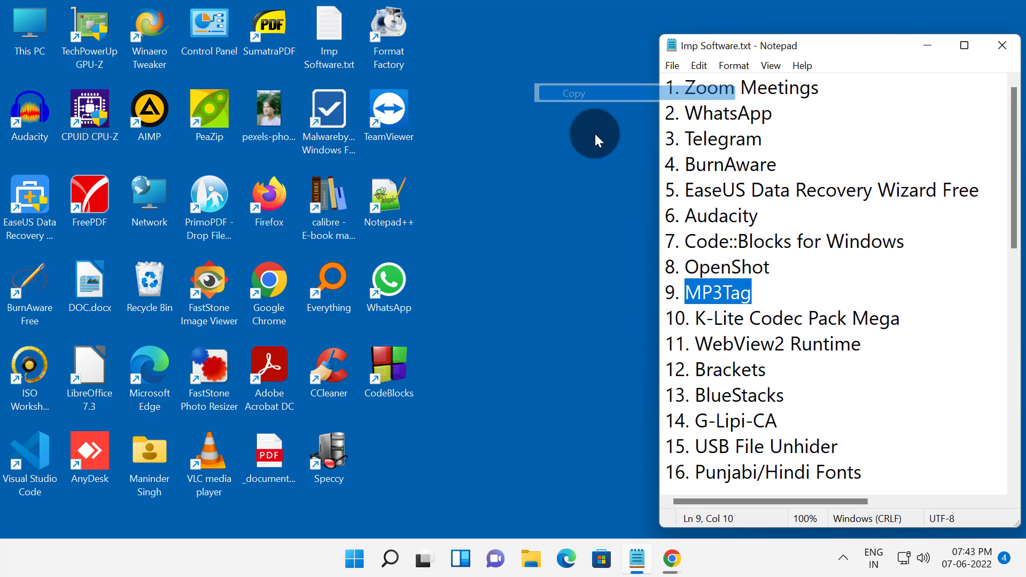
{"action": "left_click", "coordinate": [671, 558]}
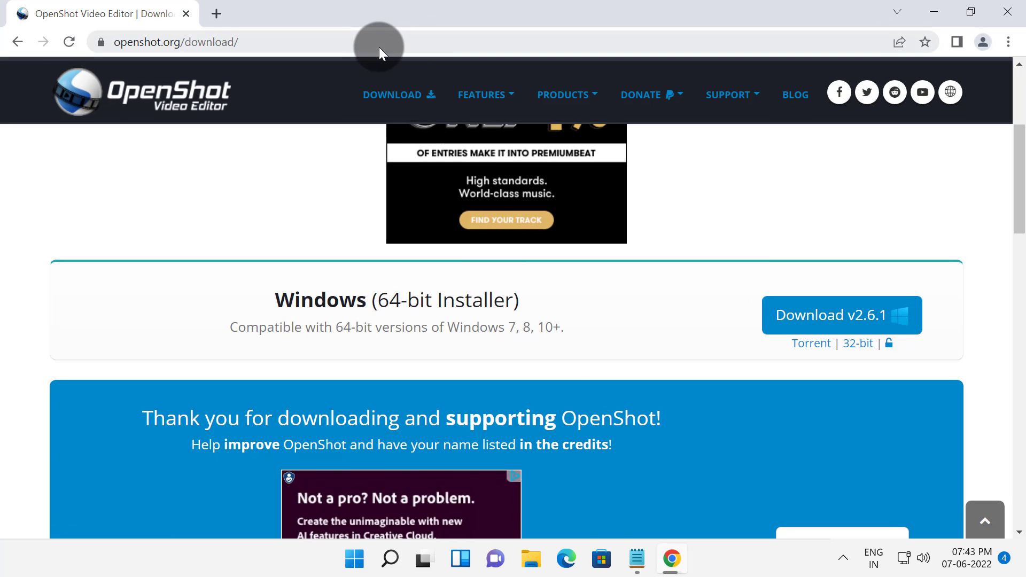
{"action": "left_click", "coordinate": [379, 46]}
{"action": "key", "text": "ctrl+v"}
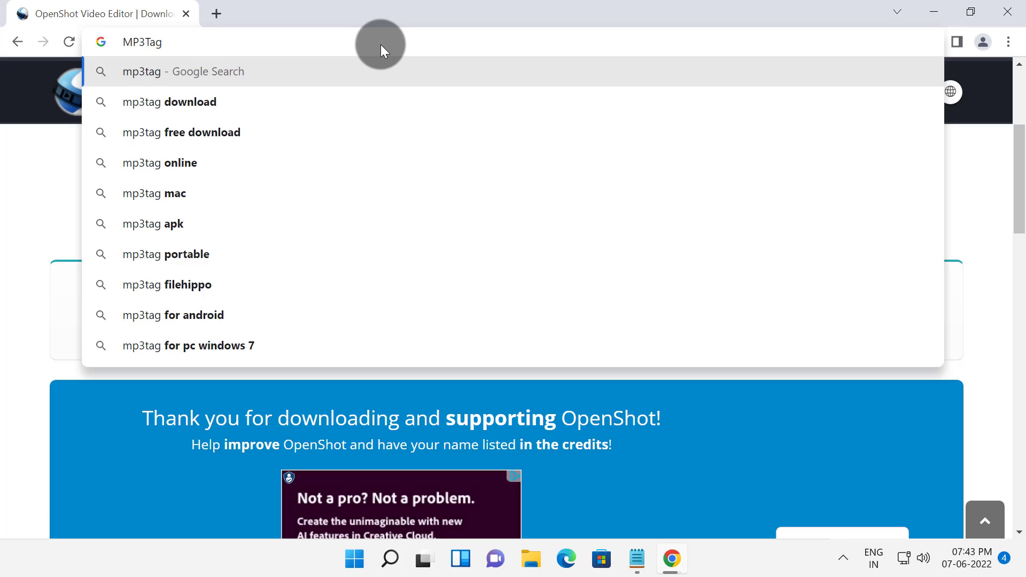
{"action": "key", "text": "Return"}
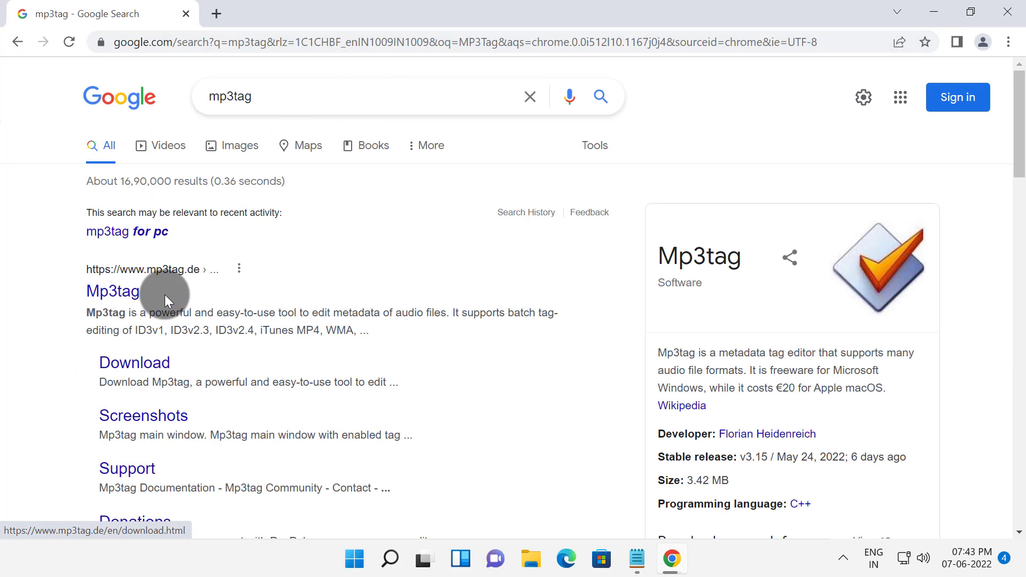
Open the Mp3tag download page and download the 64-bit installer mp3tagv316-x64-setup.exe
{"action": "left_click", "coordinate": [160, 365]}
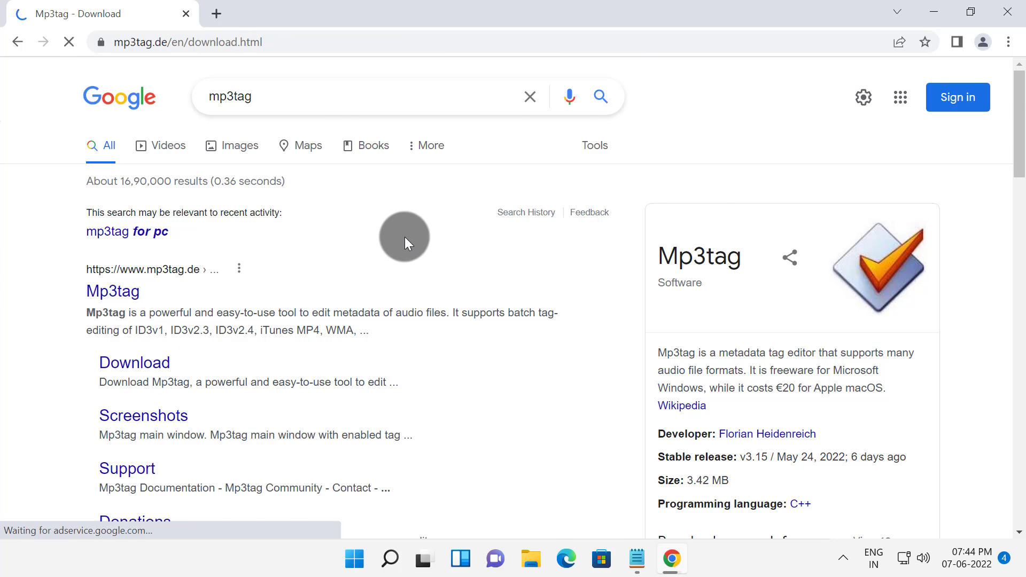
{"action": "scroll", "coordinate": [385, 409], "scroll_direction": "down", "scroll_amount": 3}
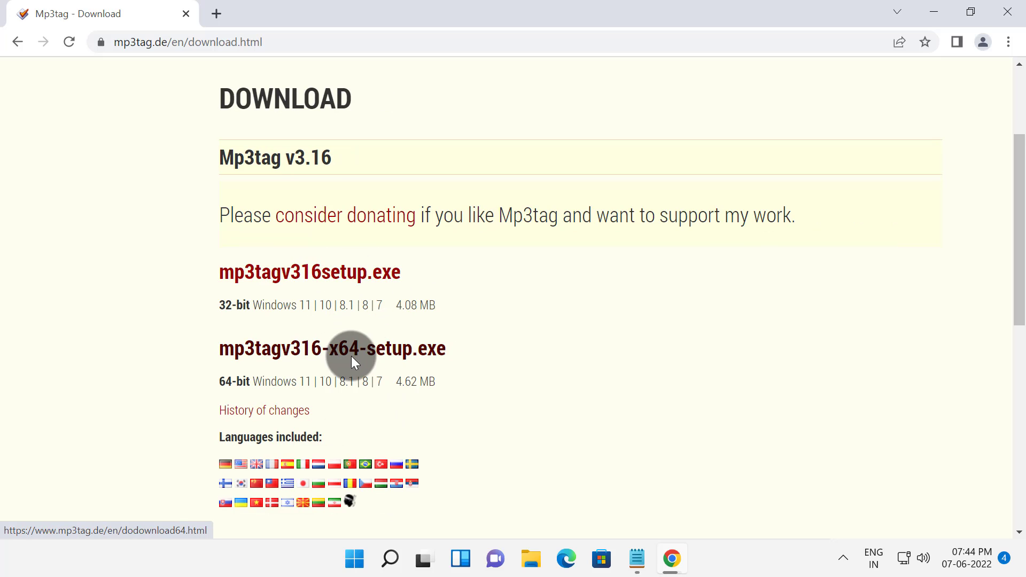
{"action": "left_click", "coordinate": [368, 353]}
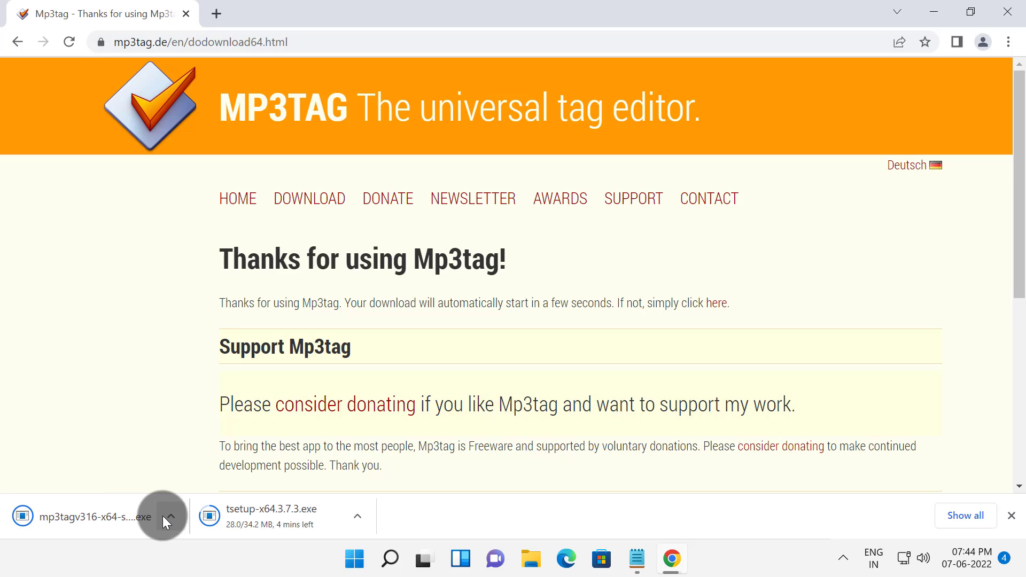
Run the downloaded Mp3tag v3.16 setup, accept the license agreement, and install the Normal components with the Mp3tag Start Menu folder
{"action": "left_click", "coordinate": [102, 517]}
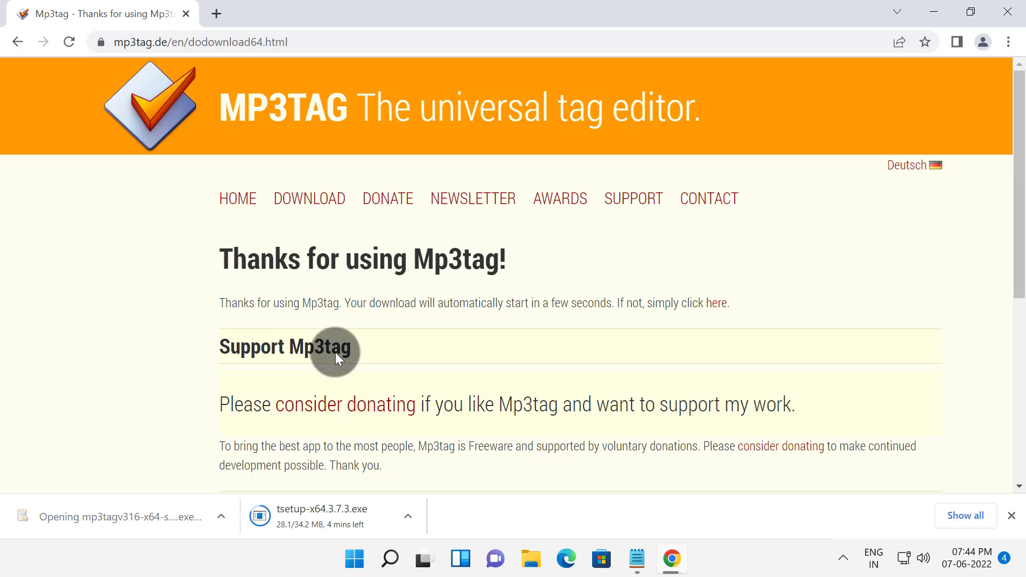
{"action": "left_click", "coordinate": [617, 403]}
{"action": "left_click", "coordinate": [615, 403]}
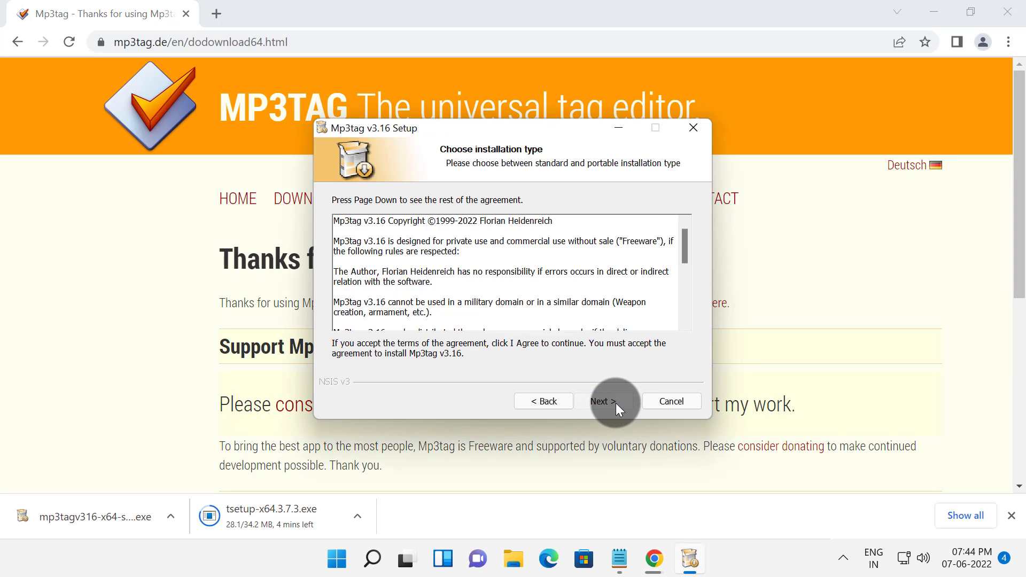
{"action": "left_click", "coordinate": [611, 401]}
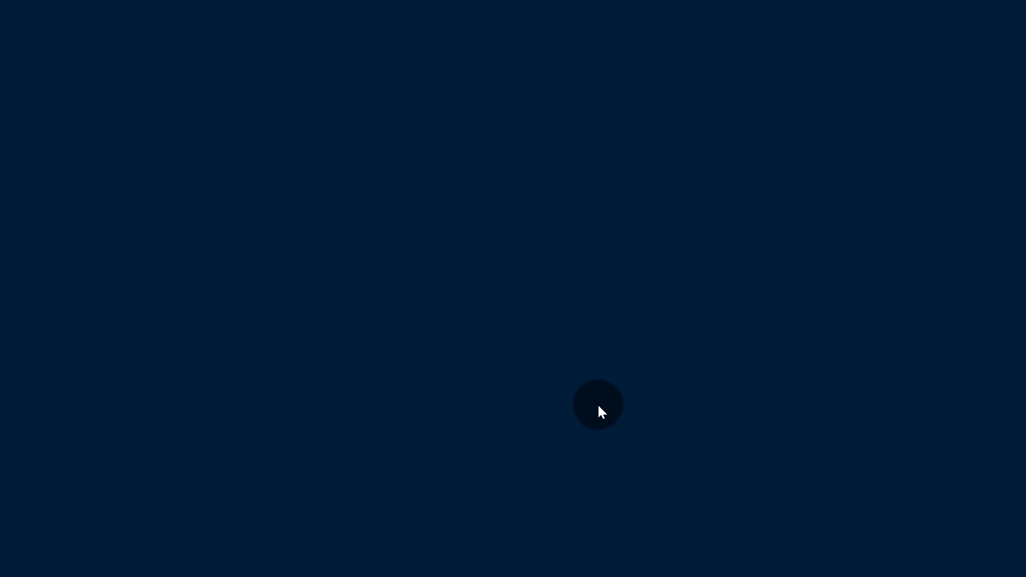
{"action": "left_click", "coordinate": [467, 411]}
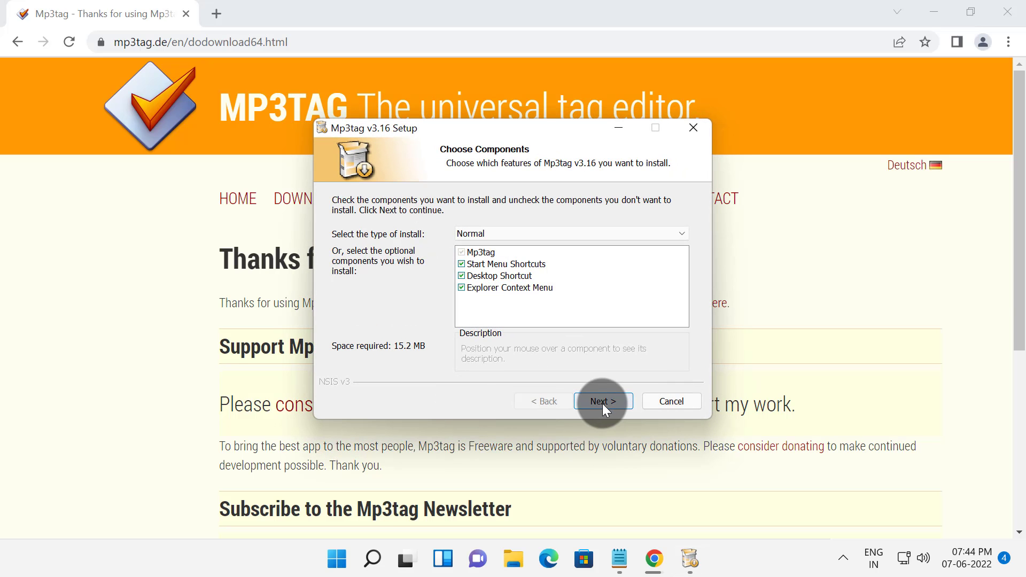
{"action": "left_click", "coordinate": [602, 402]}
{"action": "left_click", "coordinate": [598, 401]}
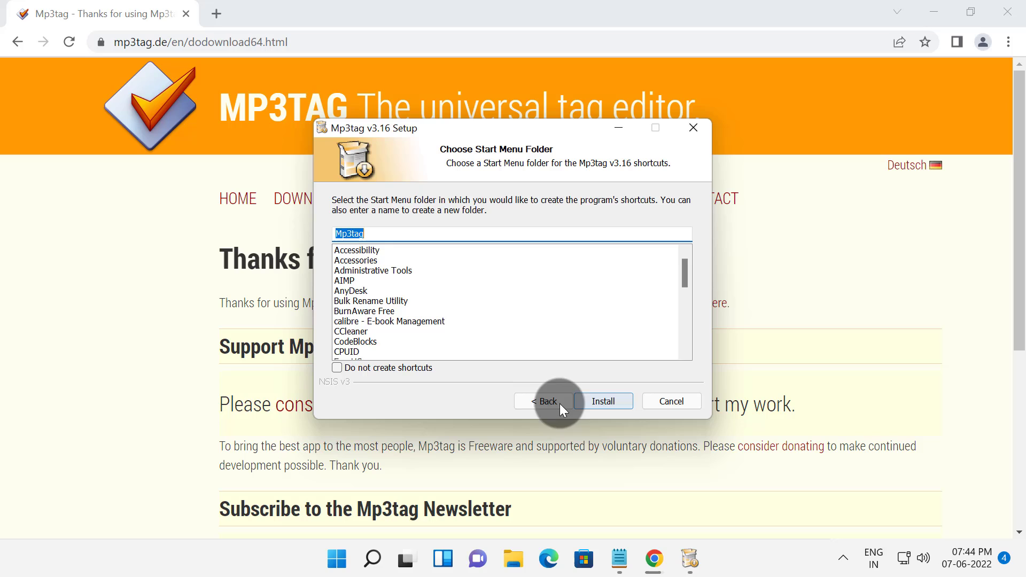
{"action": "left_click", "coordinate": [609, 403]}
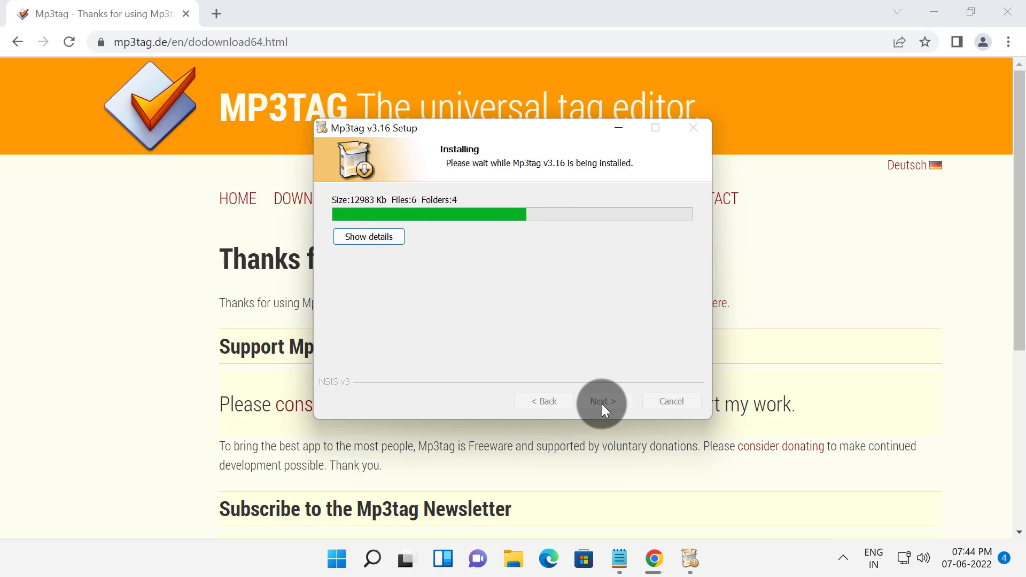
{"action": "left_click", "coordinate": [589, 405]}
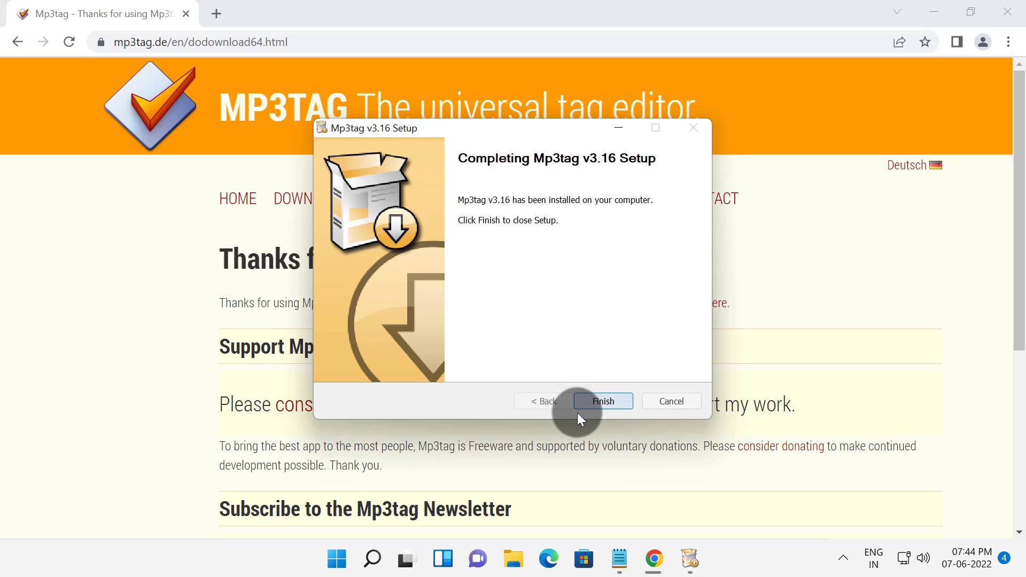
{"action": "left_click", "coordinate": [606, 404]}
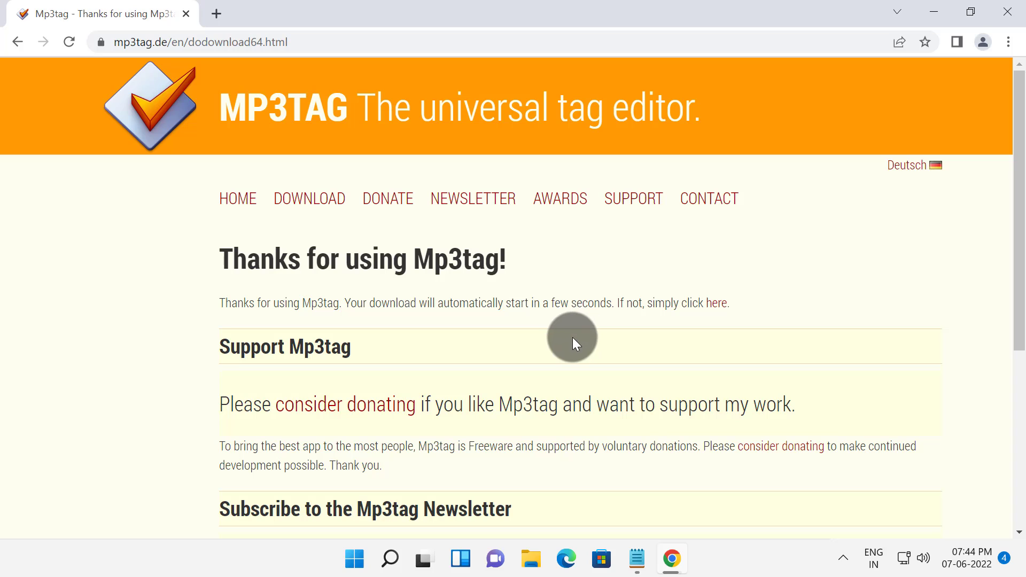
Copy "K-Lite Codec Pack Mega" from Imp Software.txt and search Google for it in Chrome
{"action": "left_click", "coordinate": [638, 559]}
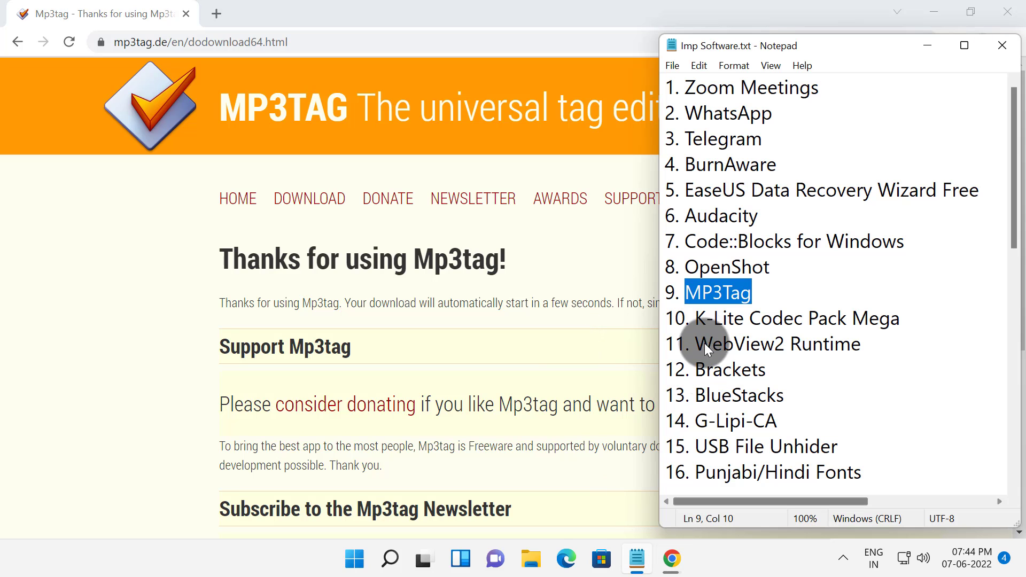
{"action": "left_click_drag", "start_coordinate": [694, 321], "coordinate": [904, 320]}
{"action": "key", "text": "ctrl+c"}
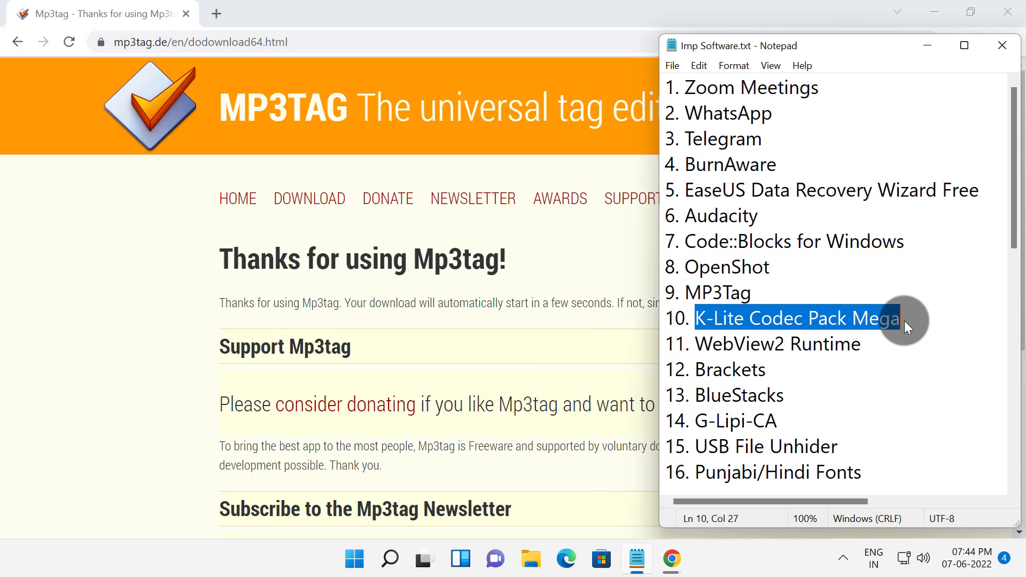
{"action": "right_click", "coordinate": [890, 316]}
{"action": "left_click", "coordinate": [743, 113]}
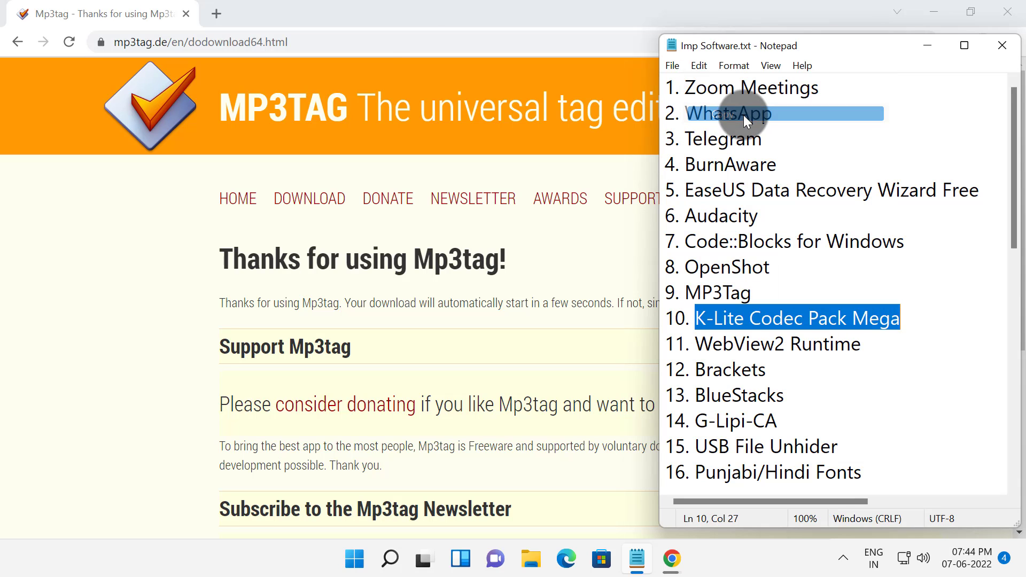
{"action": "left_click", "coordinate": [402, 42]}
{"action": "right_click", "coordinate": [402, 38]}
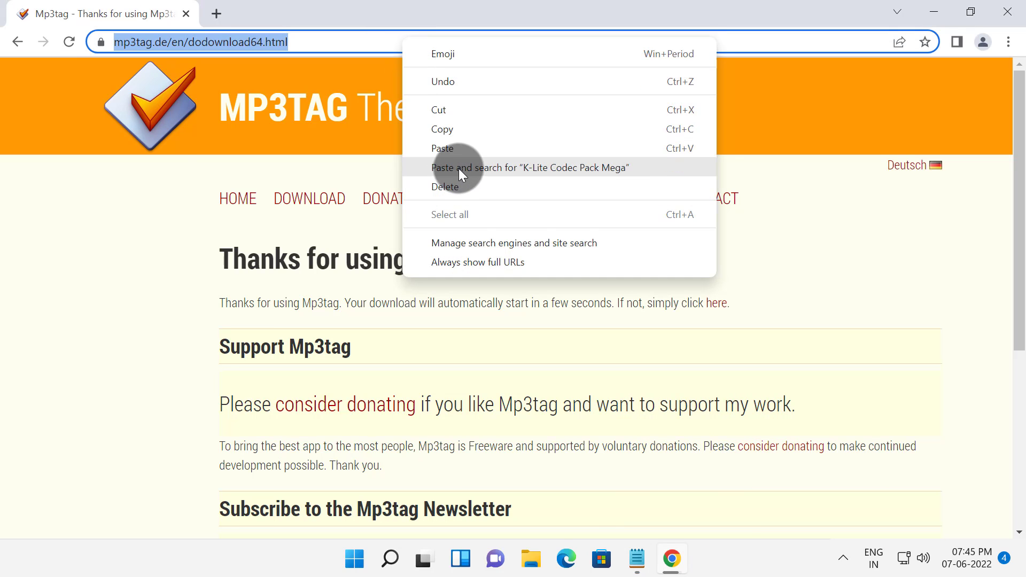
{"action": "left_click", "coordinate": [458, 169]}
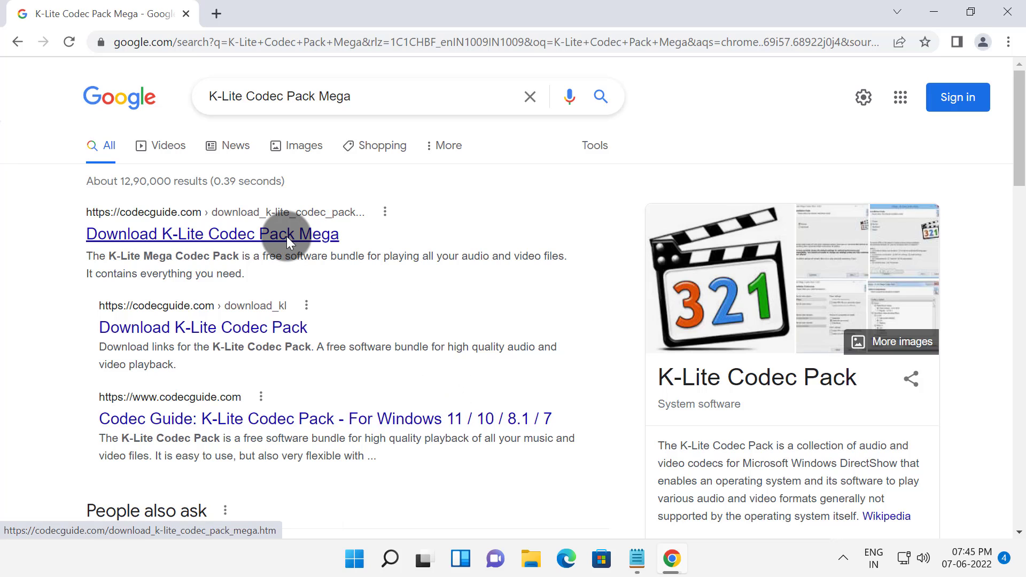
Open Codec Guide's K-Lite Codec Pack Mega download page and download the installer from Server 1
{"action": "left_click", "coordinate": [239, 238]}
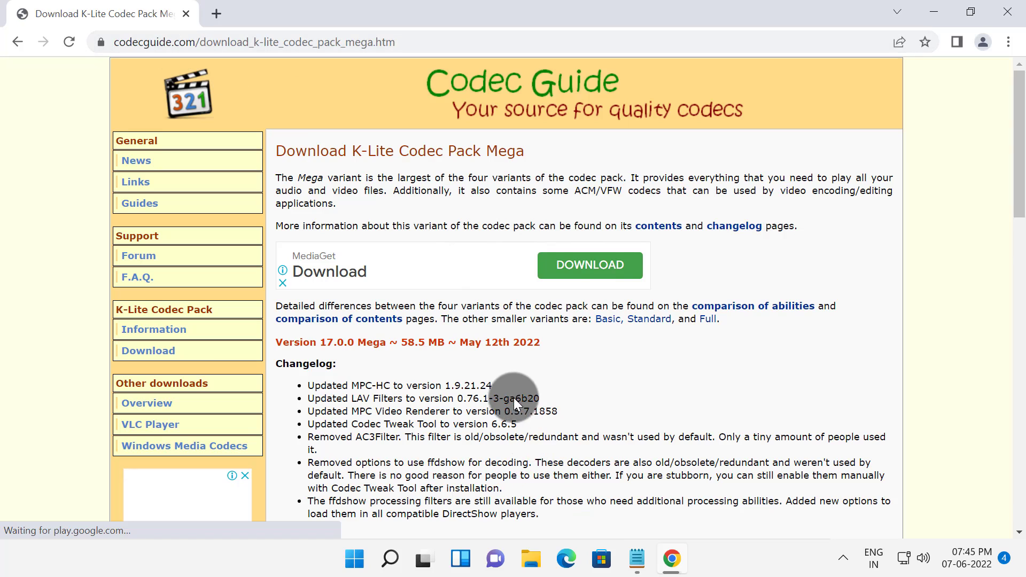
{"action": "scroll", "coordinate": [514, 398], "scroll_direction": "down", "scroll_amount": 6}
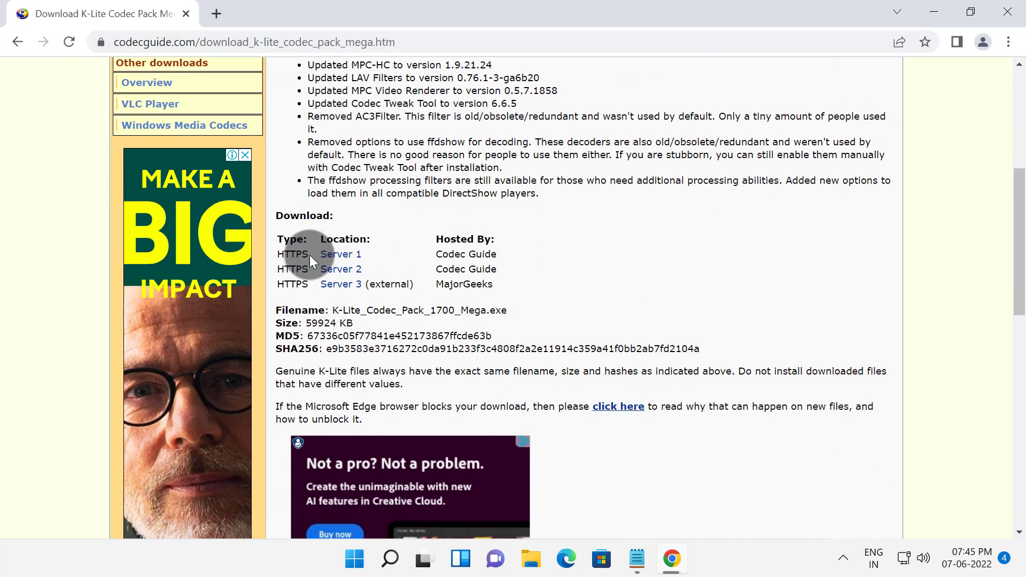
{"action": "left_click", "coordinate": [341, 254]}
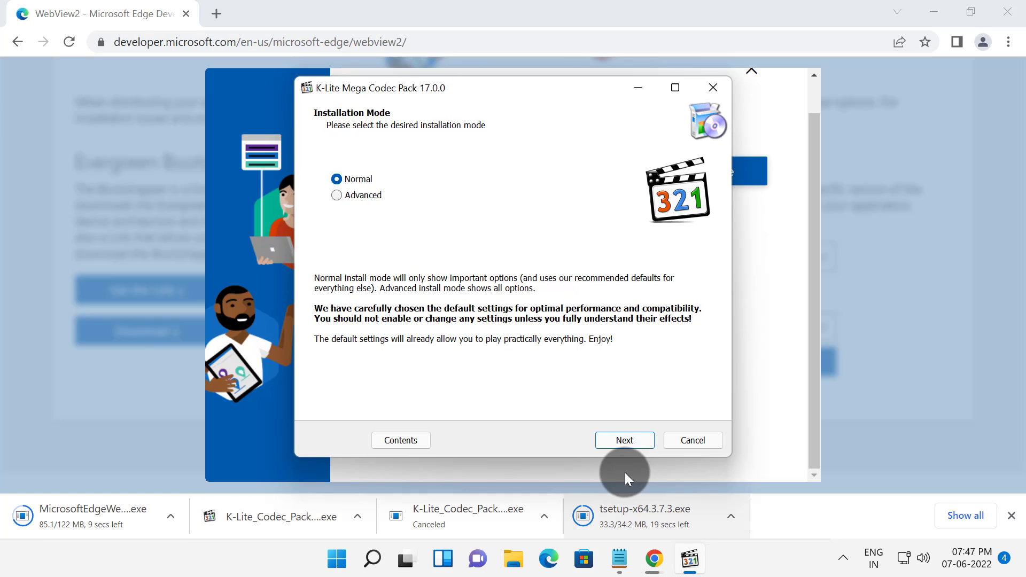
Install K-Lite Mega Codec Pack 17.0.0 in Normal mode with Media Player Classic (MPC-HC), Essentials plus extras and the remaining default options
{"action": "left_click", "coordinate": [623, 441]}
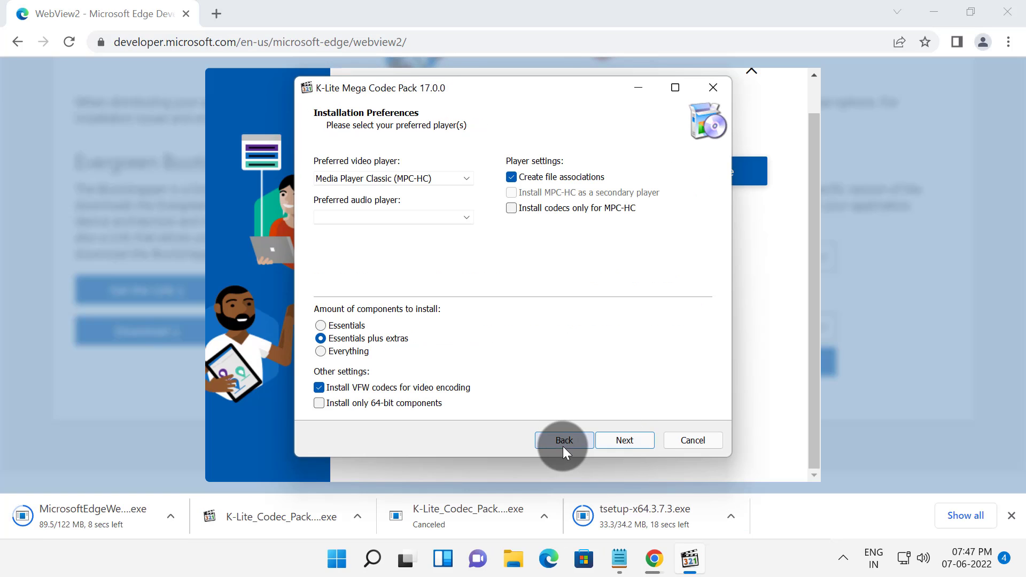
{"action": "left_click", "coordinate": [630, 442]}
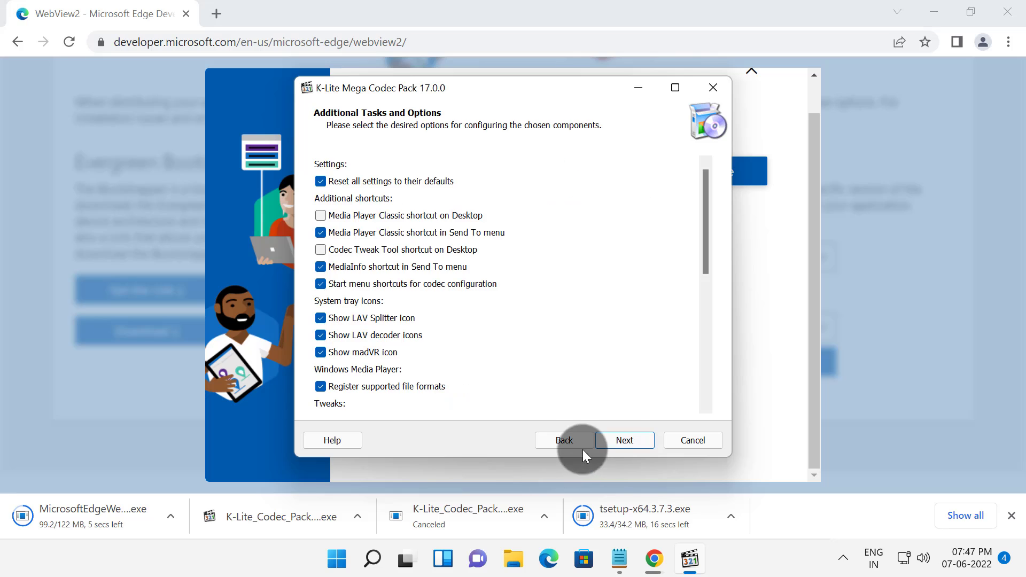
{"action": "left_click", "coordinate": [626, 447]}
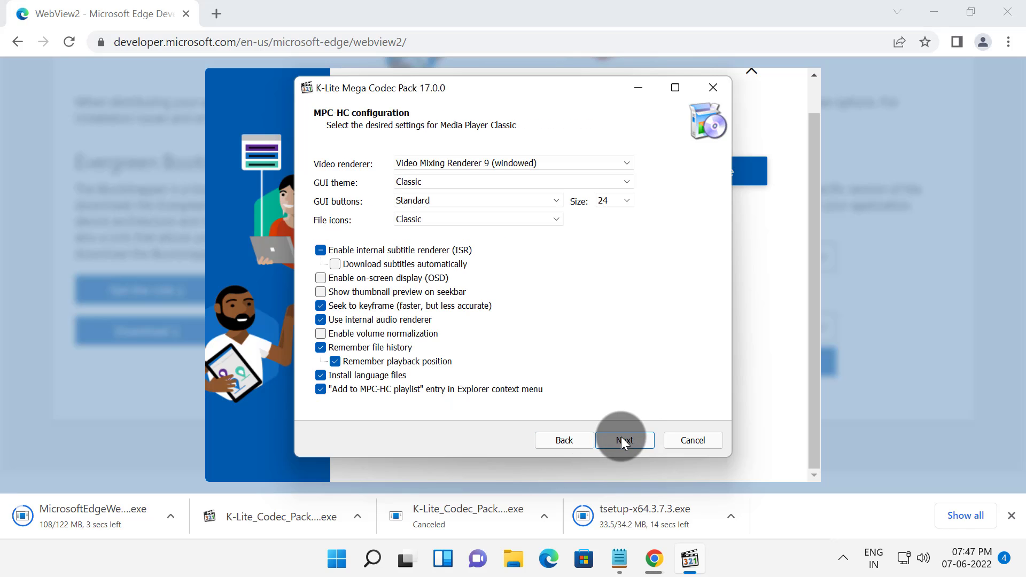
{"action": "left_click", "coordinate": [623, 442]}
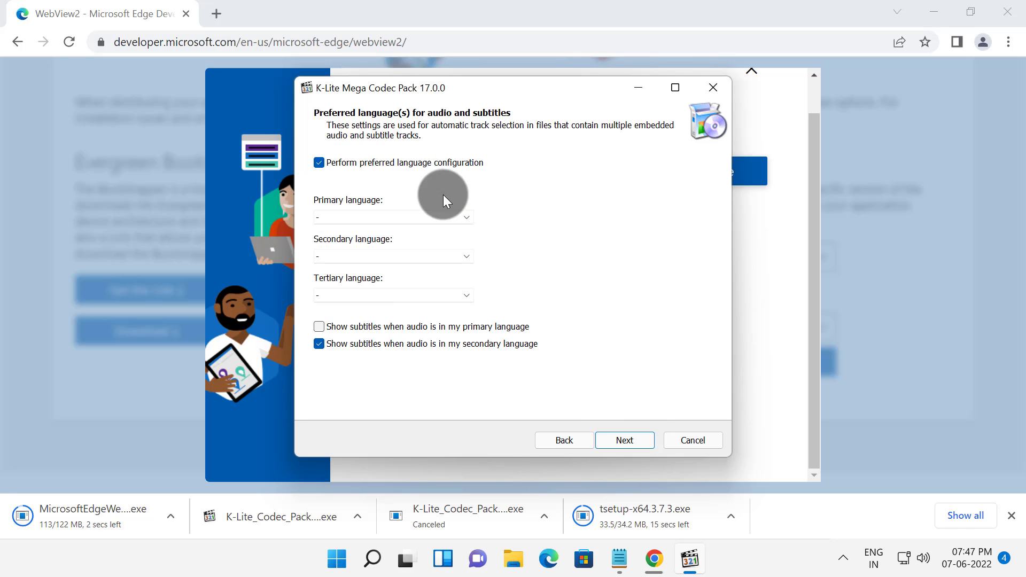
{"action": "left_click", "coordinate": [622, 443]}
{"action": "left_click", "coordinate": [626, 438]}
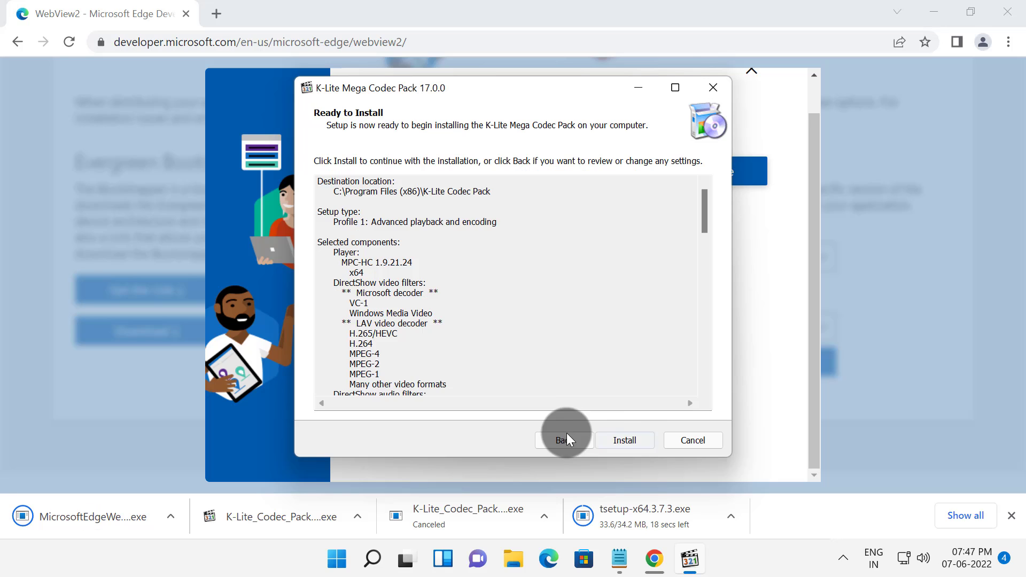
{"action": "left_click", "coordinate": [624, 441]}
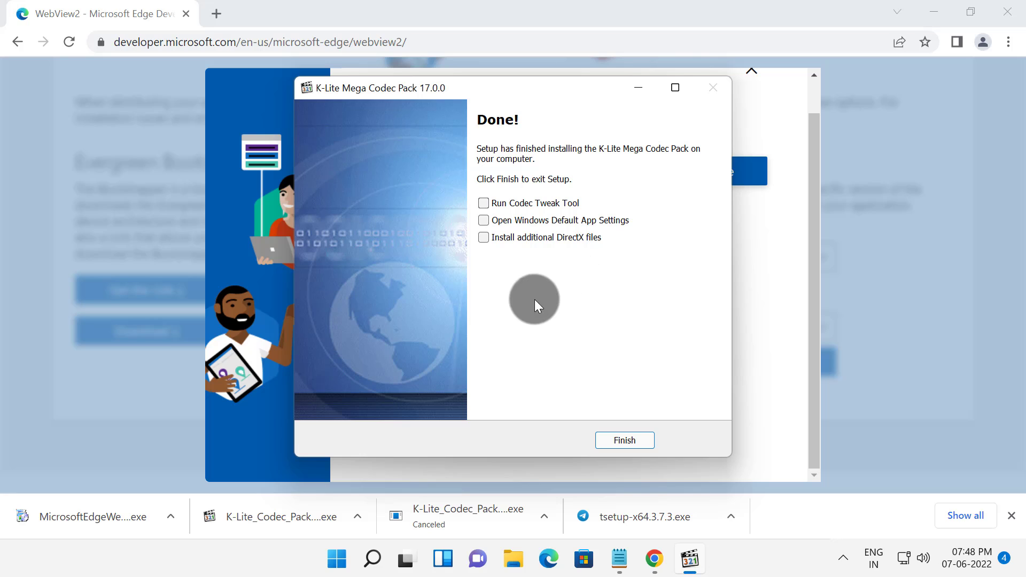
{"action": "left_click", "coordinate": [624, 441]}
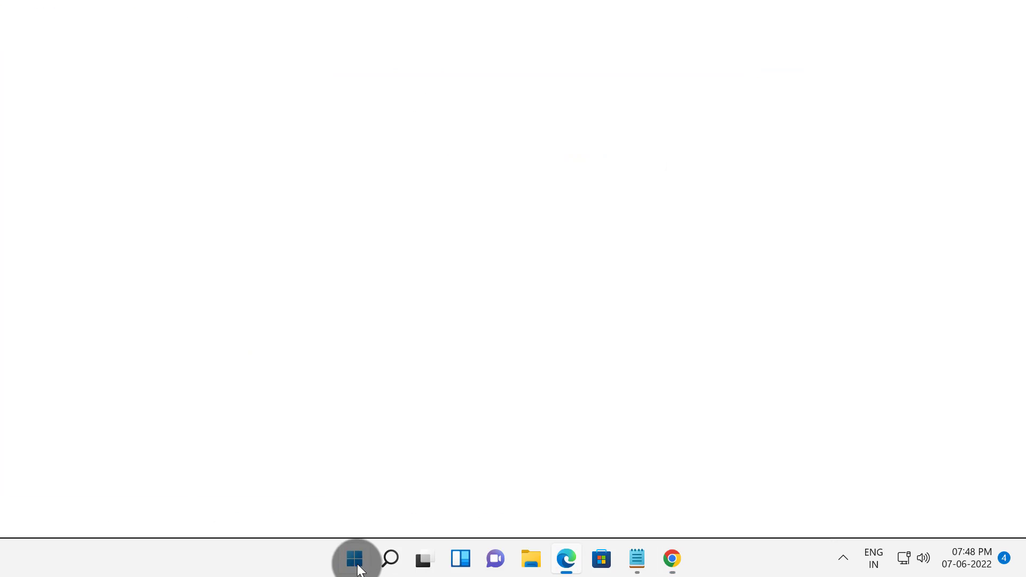
Launch Media Player Classic from the K-Lite Codec Pack folder among all installed apps to check it, and close the player
{"action": "left_click", "coordinate": [356, 558]}
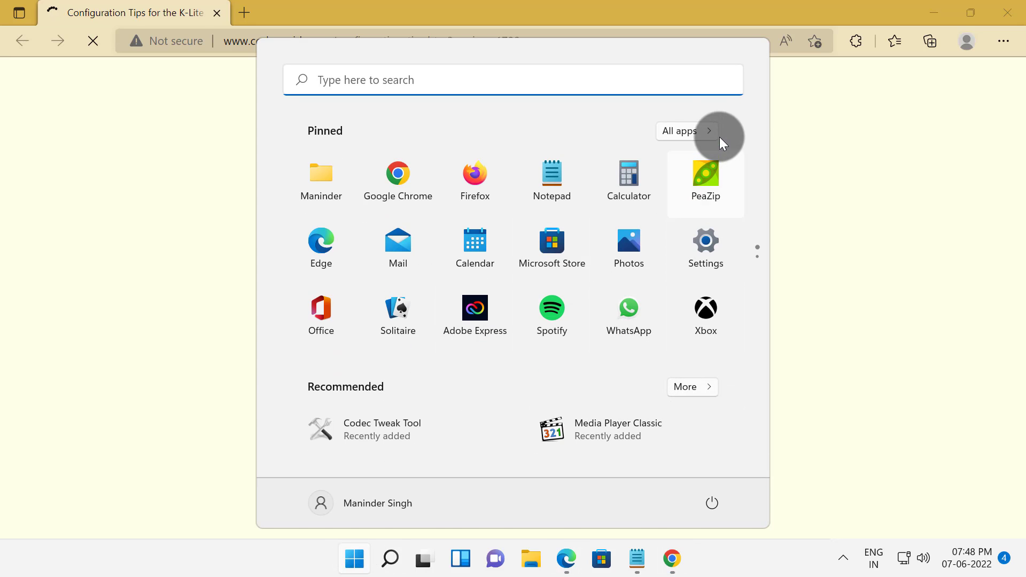
{"action": "left_click", "coordinate": [704, 130]}
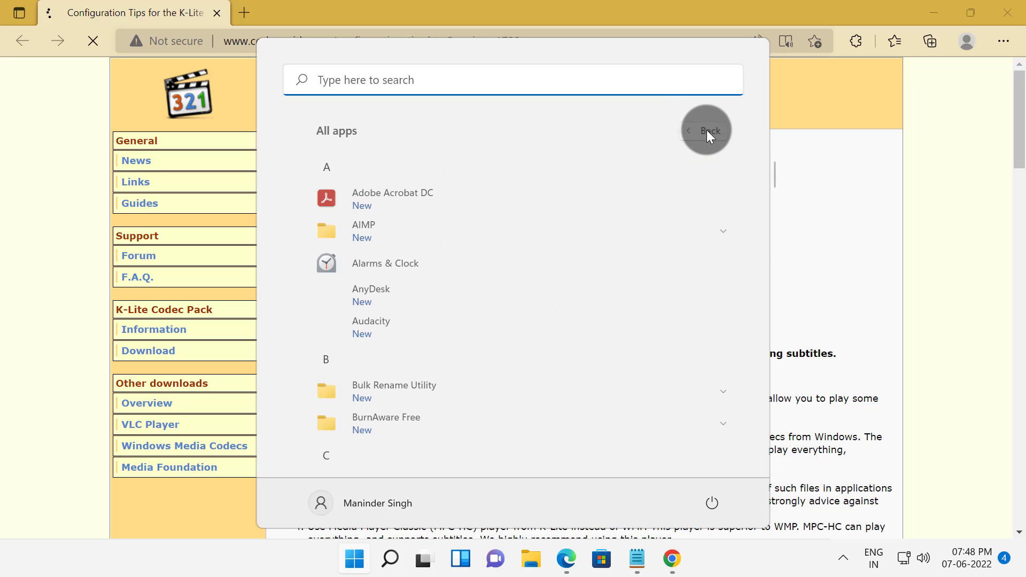
{"action": "scroll", "coordinate": [513, 303], "scroll_direction": "down", "scroll_amount": 10}
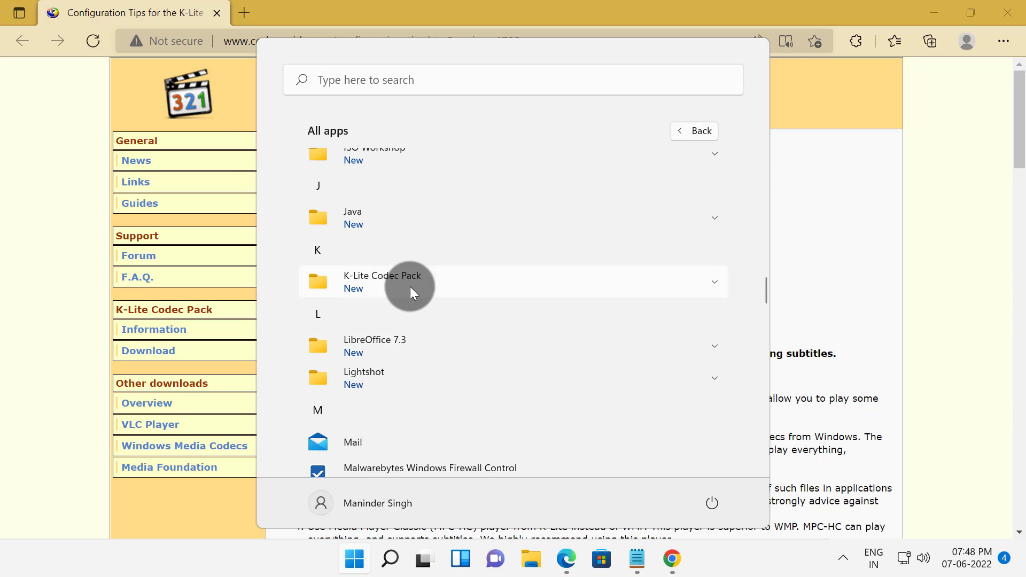
{"action": "left_click", "coordinate": [402, 280]}
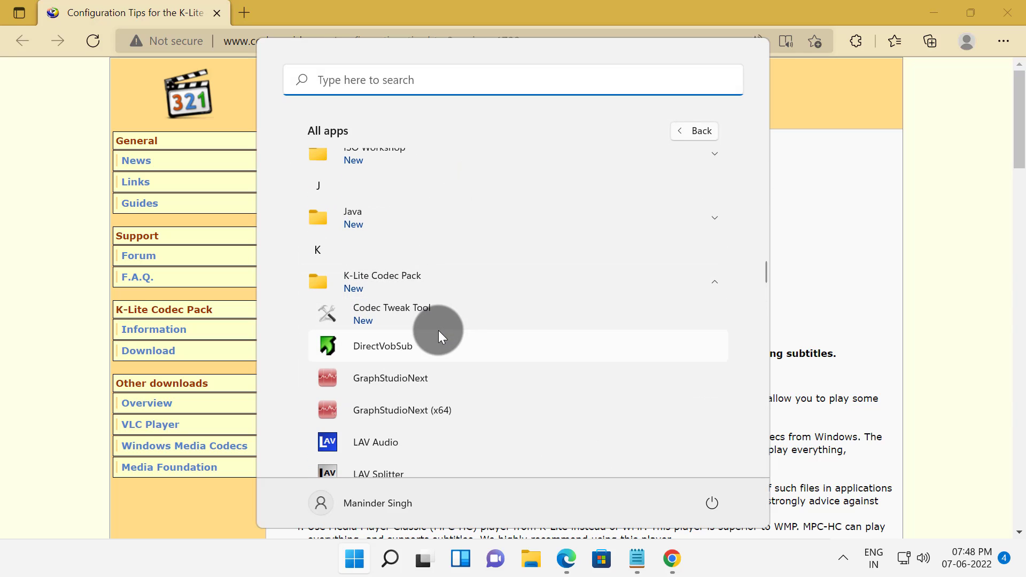
{"action": "scroll", "coordinate": [405, 355], "scroll_direction": "down", "scroll_amount": 3}
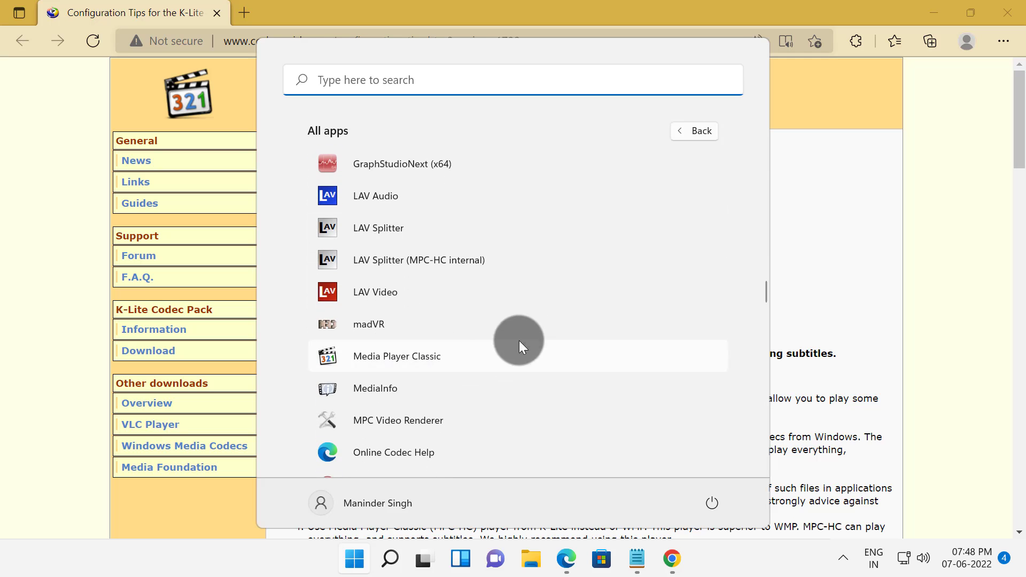
{"action": "left_click", "coordinate": [410, 356]}
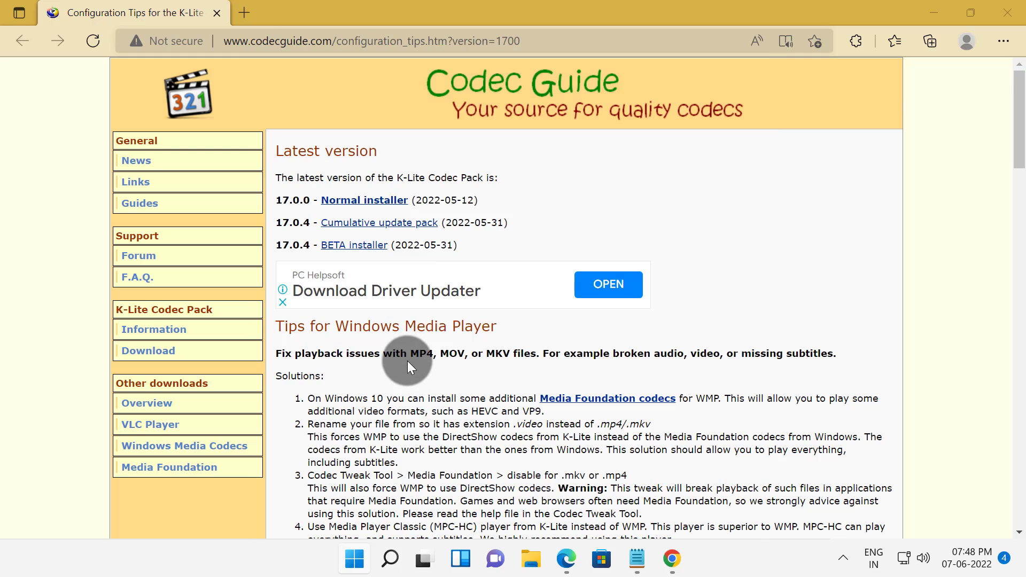
{"action": "left_click", "coordinate": [459, 332]}
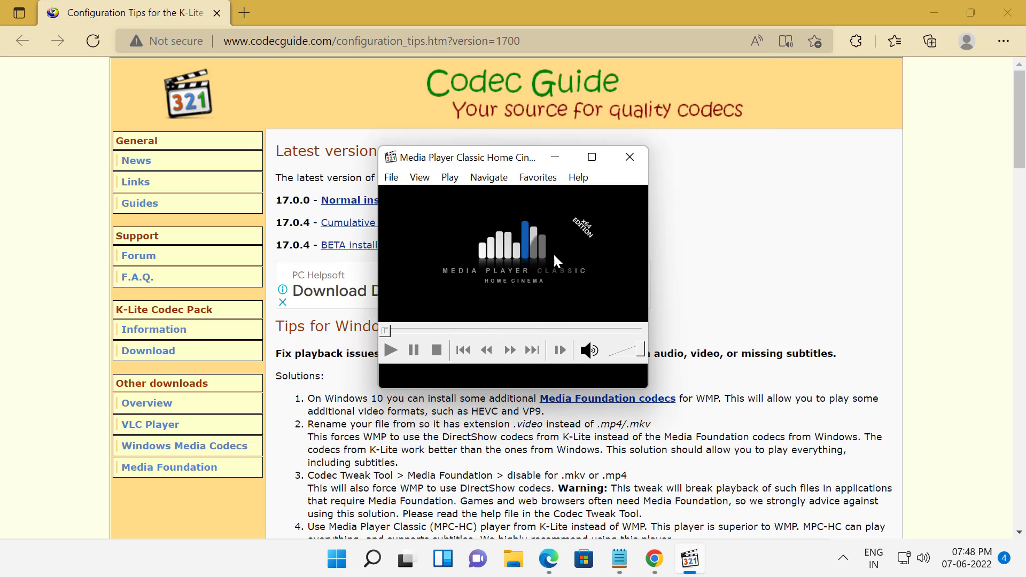
{"action": "left_click", "coordinate": [636, 156]}
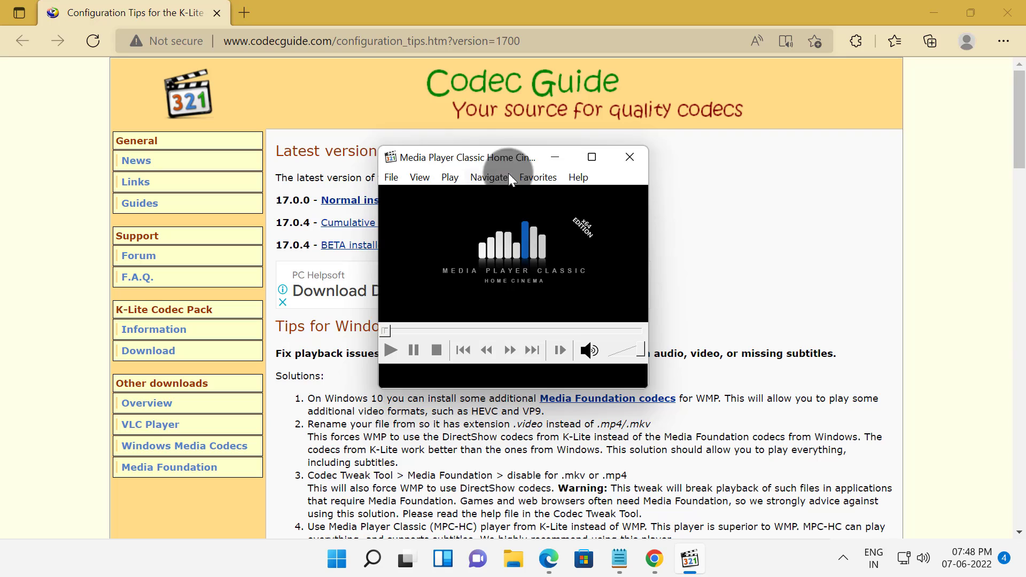
{"action": "left_click", "coordinate": [624, 158]}
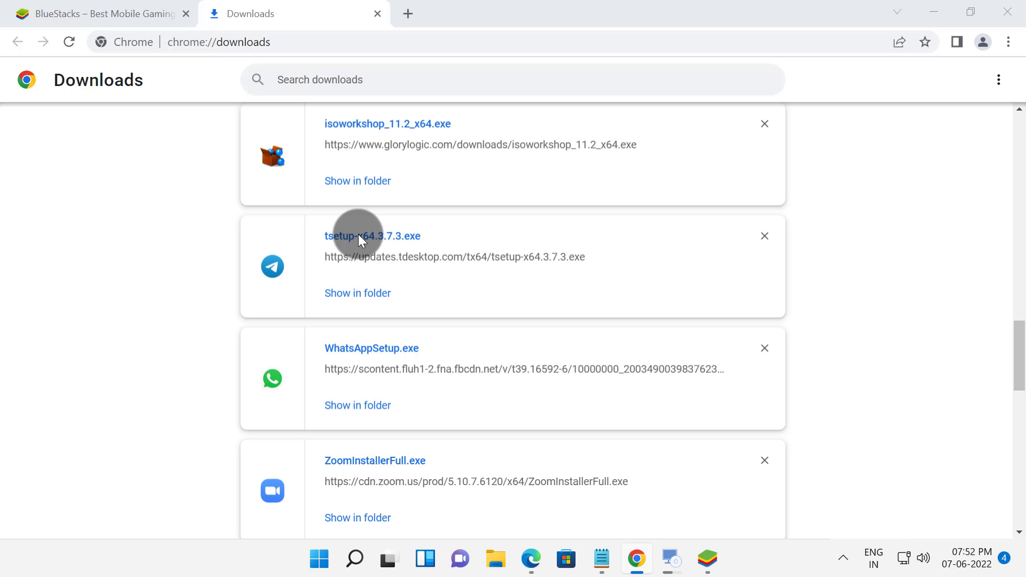
Install Telegram Desktop 3.7.3 in English from the downloaded tsetup-x64.3.7.3.exe, view its login screen and close the app
{"action": "left_click", "coordinate": [358, 236]}
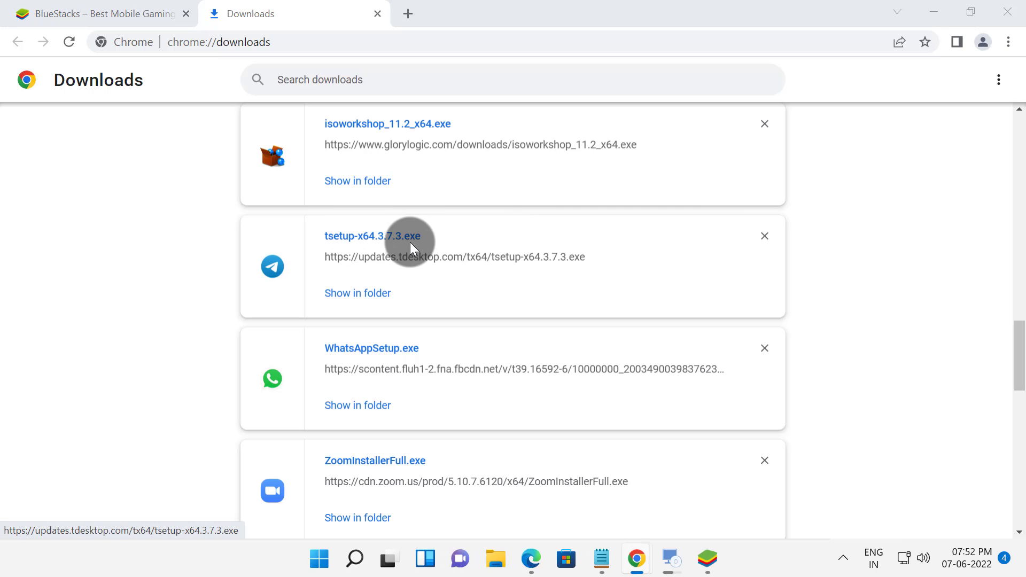
{"action": "mouse_move", "coordinate": [674, 559]}
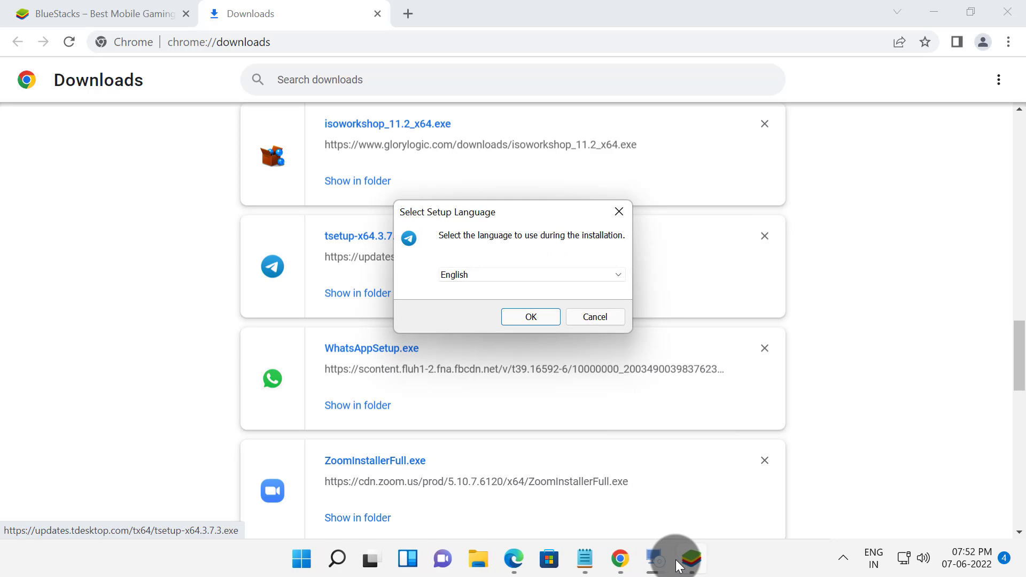
{"action": "left_click", "coordinate": [531, 317]}
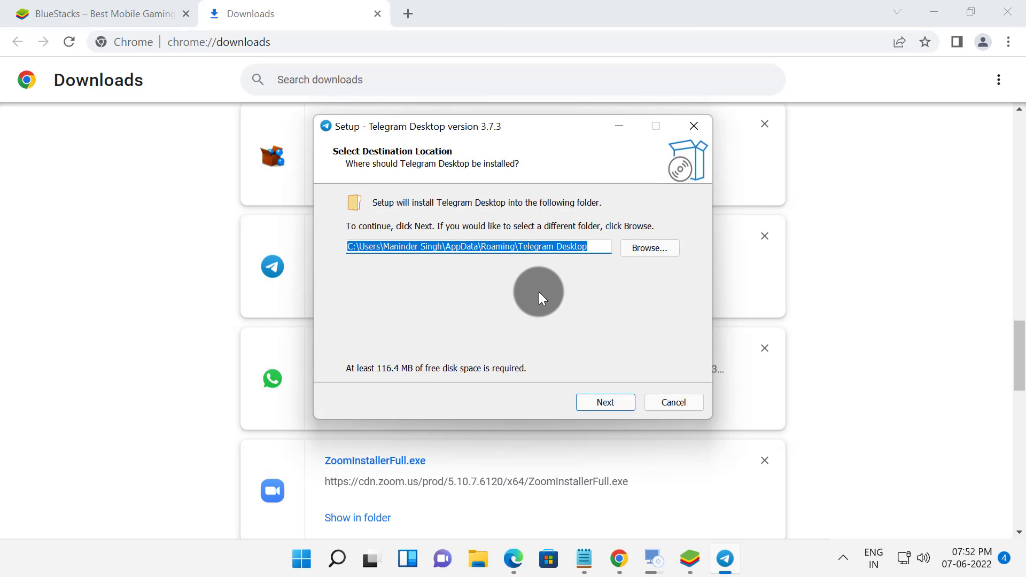
{"action": "left_click", "coordinate": [608, 403]}
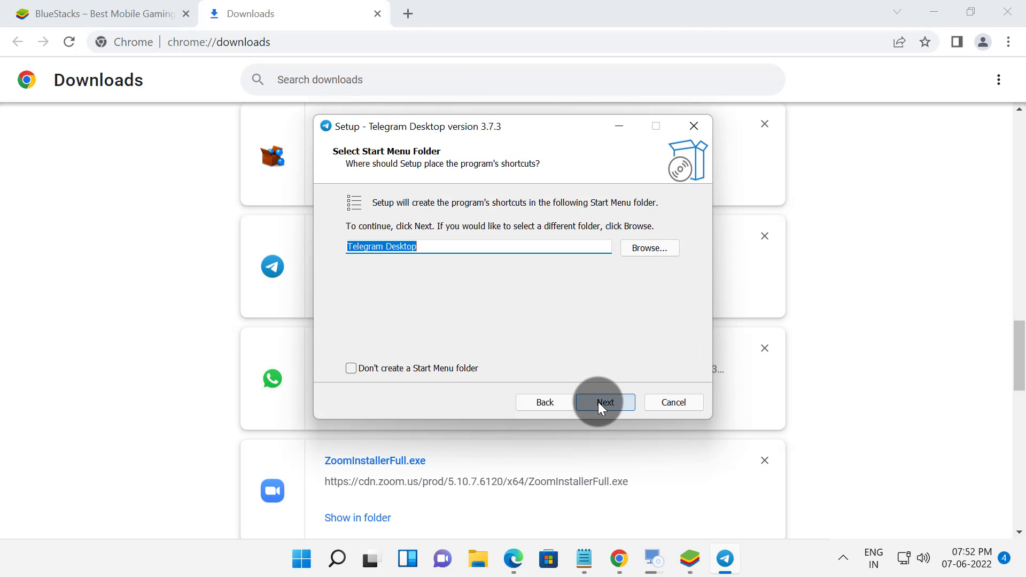
{"action": "left_click", "coordinate": [609, 403]}
{"action": "left_click", "coordinate": [611, 406]}
{"action": "left_click", "coordinate": [604, 405]}
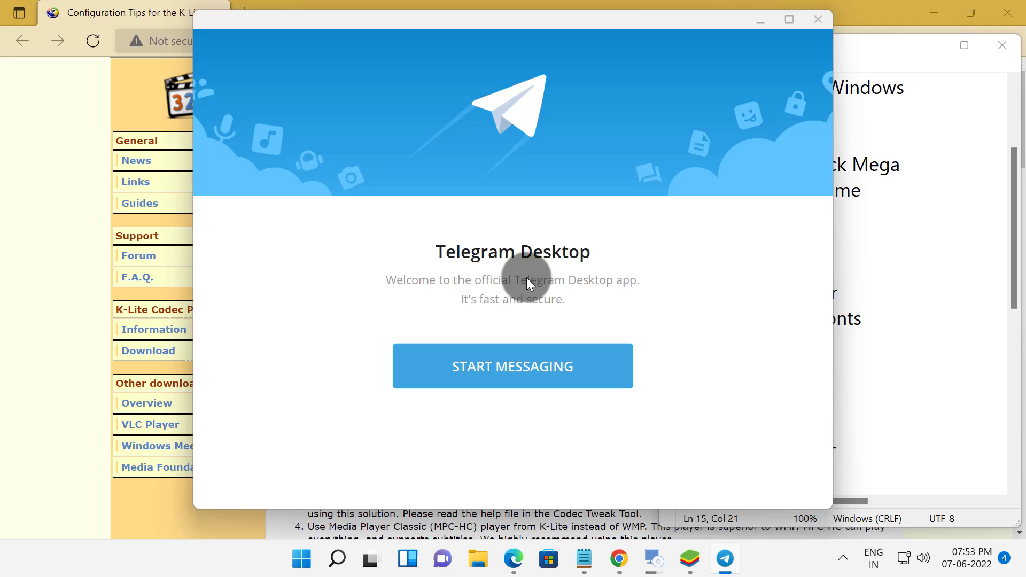
{"action": "left_click", "coordinate": [532, 369]}
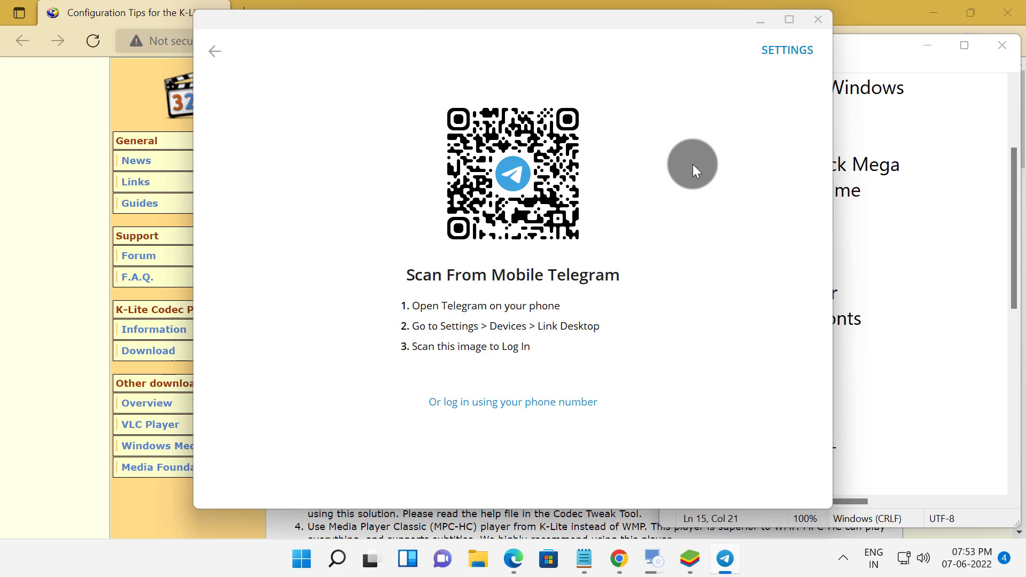
{"action": "left_click", "coordinate": [821, 18]}
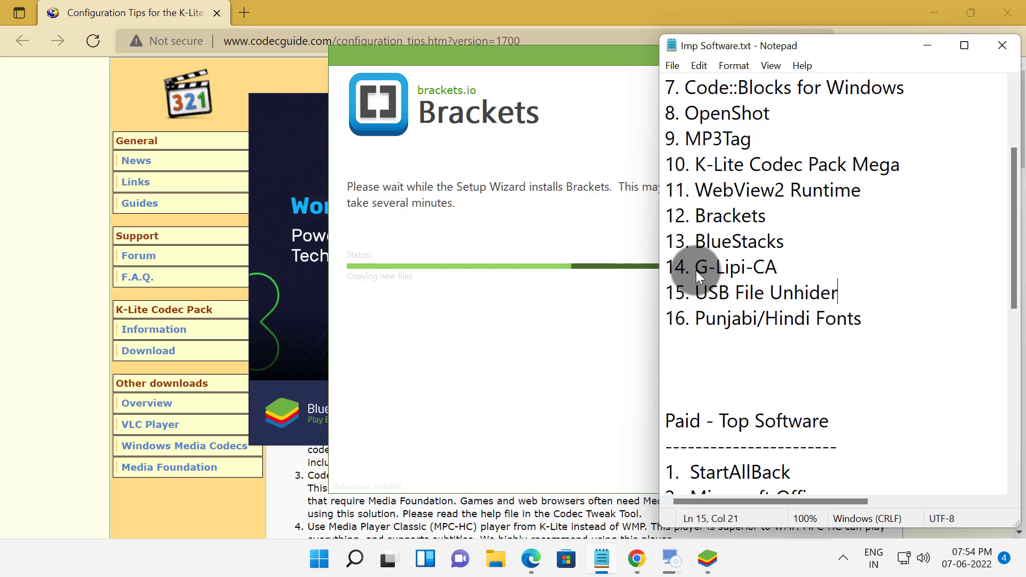
Copy "G-Lipi-CA" from Imp Software.txt and open the G-Lipi-CA page on gurmukhifontconverter.com in Chrome
{"action": "left_click_drag", "start_coordinate": [696, 270], "coordinate": [755, 268]}
{"action": "right_click", "coordinate": [752, 264]}
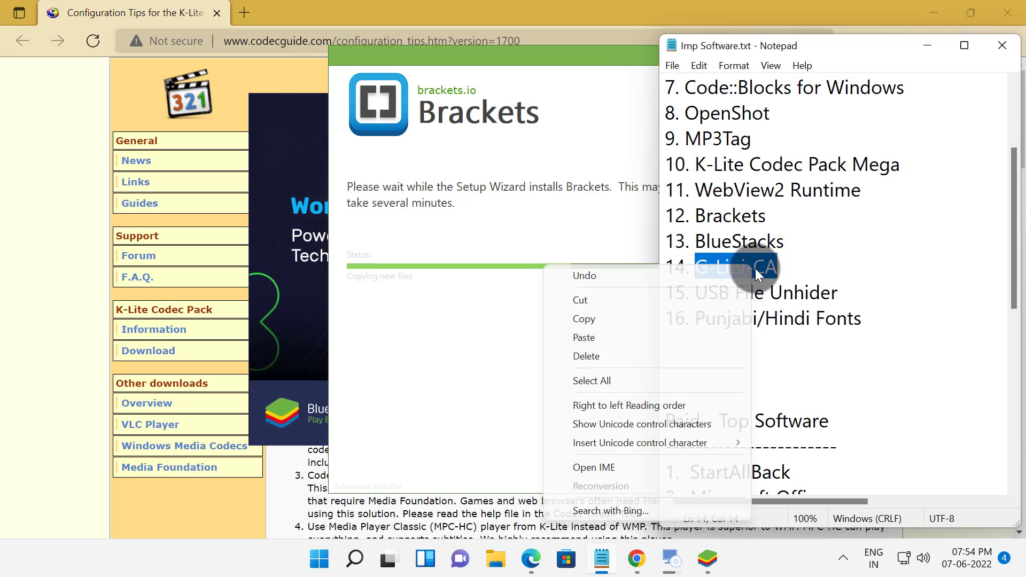
{"action": "left_click", "coordinate": [620, 319]}
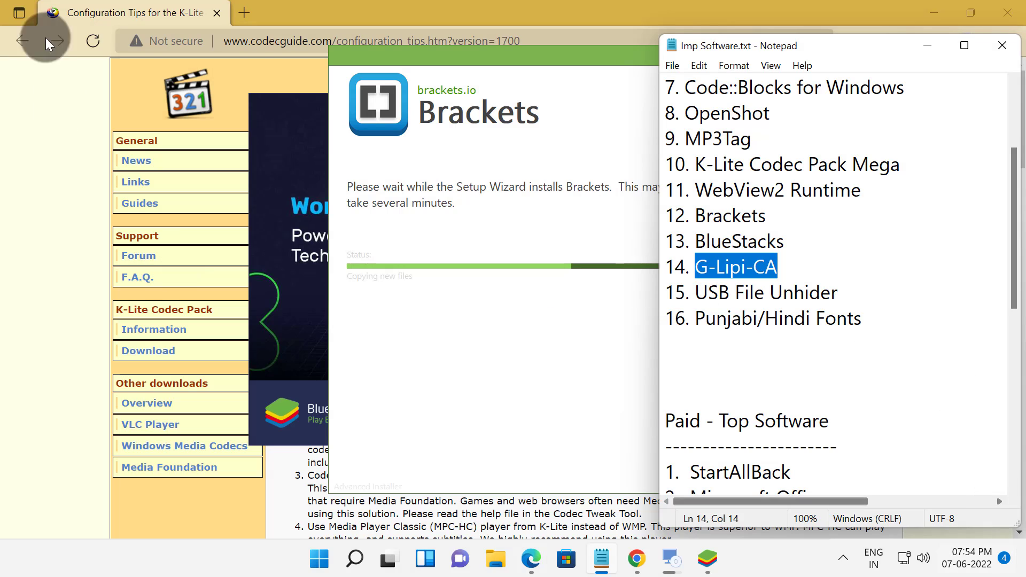
{"action": "left_click", "coordinate": [379, 26]}
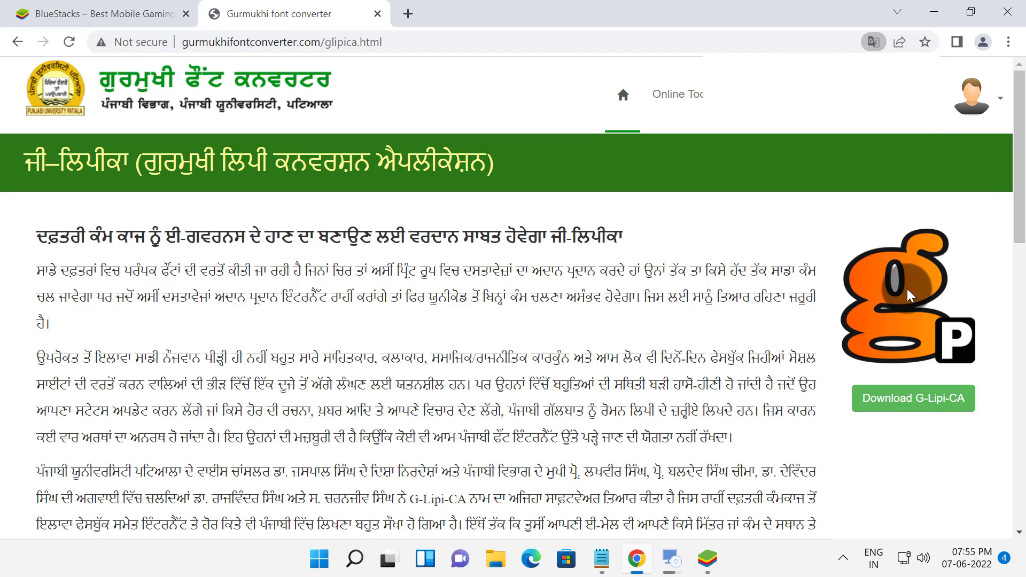
Review the G-Lipi-CA page and the registration form required for downloading, and close the browser tab
{"action": "scroll", "coordinate": [456, 389], "scroll_direction": "down", "scroll_amount": 4}
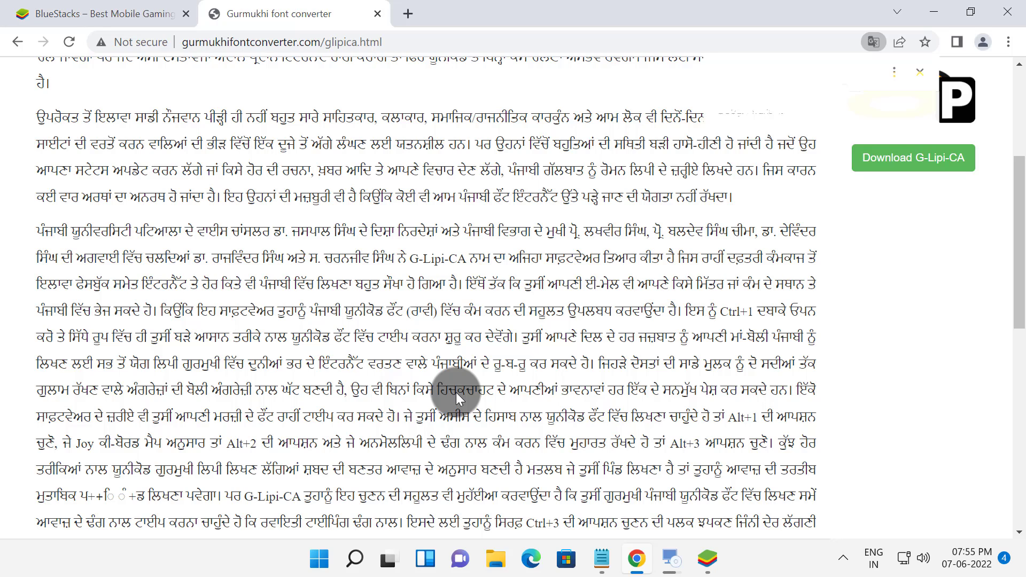
{"action": "scroll", "coordinate": [437, 351], "scroll_direction": "down", "scroll_amount": 7}
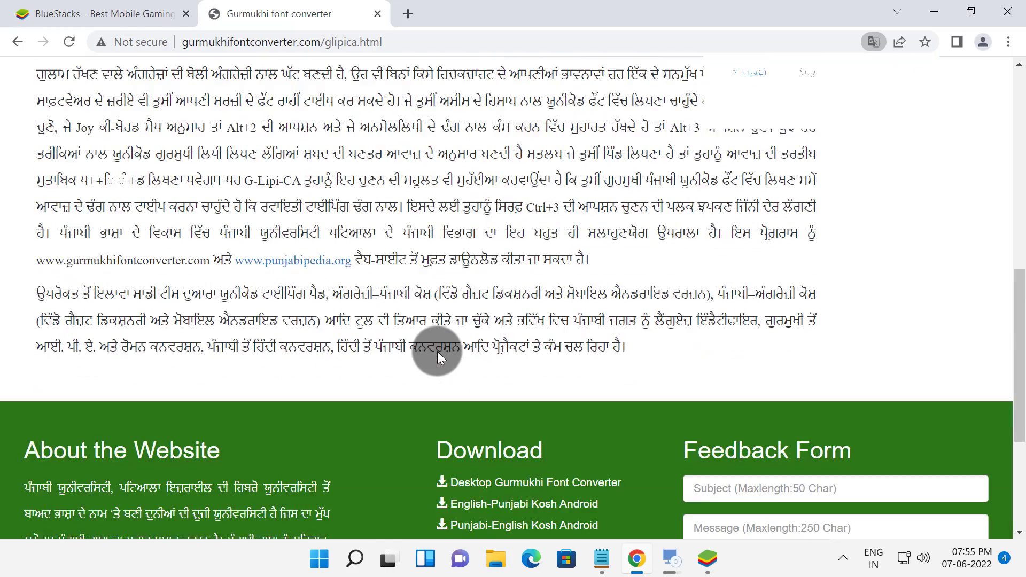
{"action": "scroll", "coordinate": [695, 395], "scroll_direction": "up", "scroll_amount": 15}
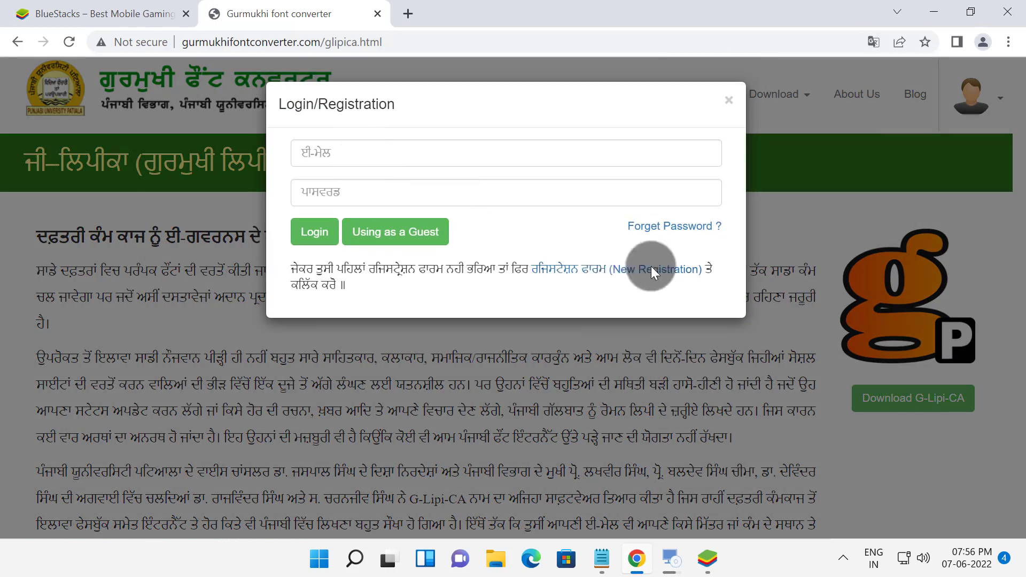
{"action": "left_click", "coordinate": [578, 270]}
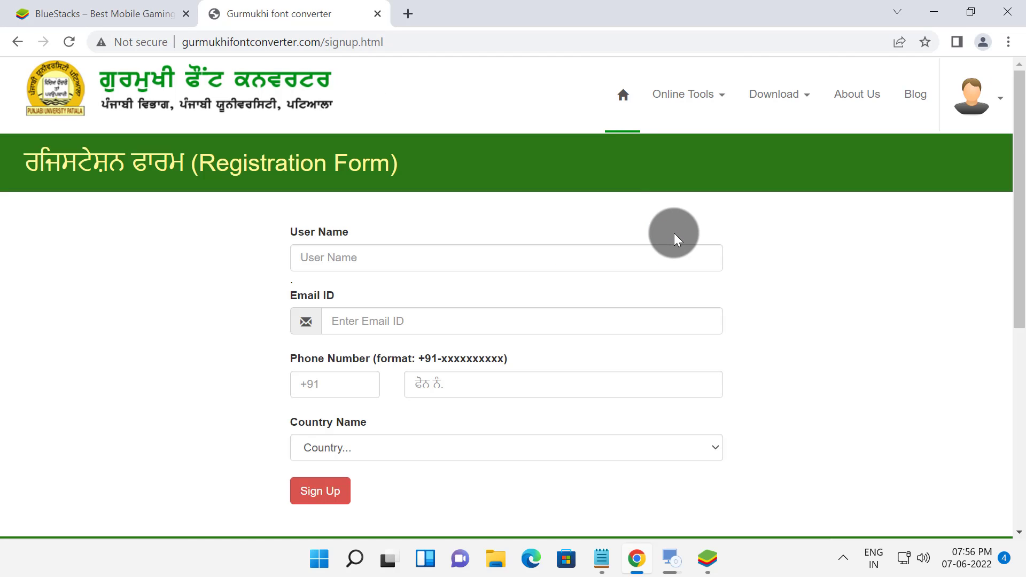
{"action": "left_click", "coordinate": [378, 15]}
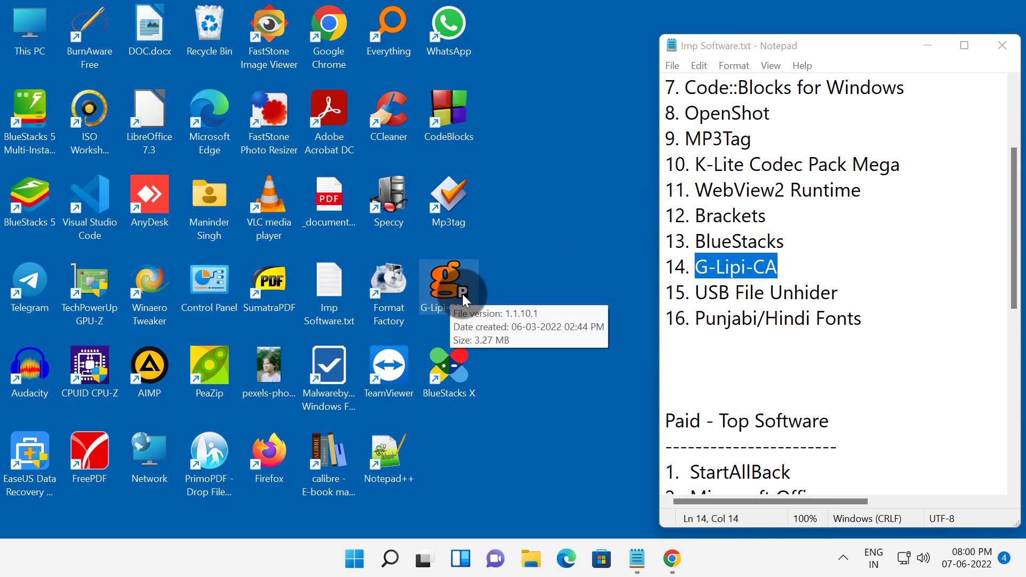
Launch G-Lipi-CA.exe from the desktop and minimise its window with Asees Keyboard for Unicode (Raavi) selected
{"action": "mouse_move", "coordinate": [449, 287]}
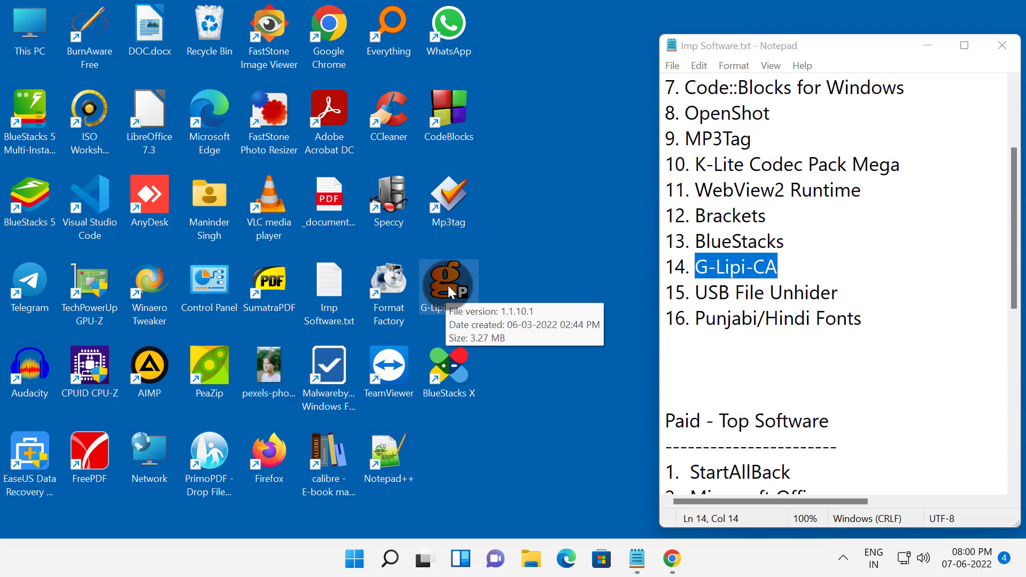
{"action": "double_click", "coordinate": [453, 284]}
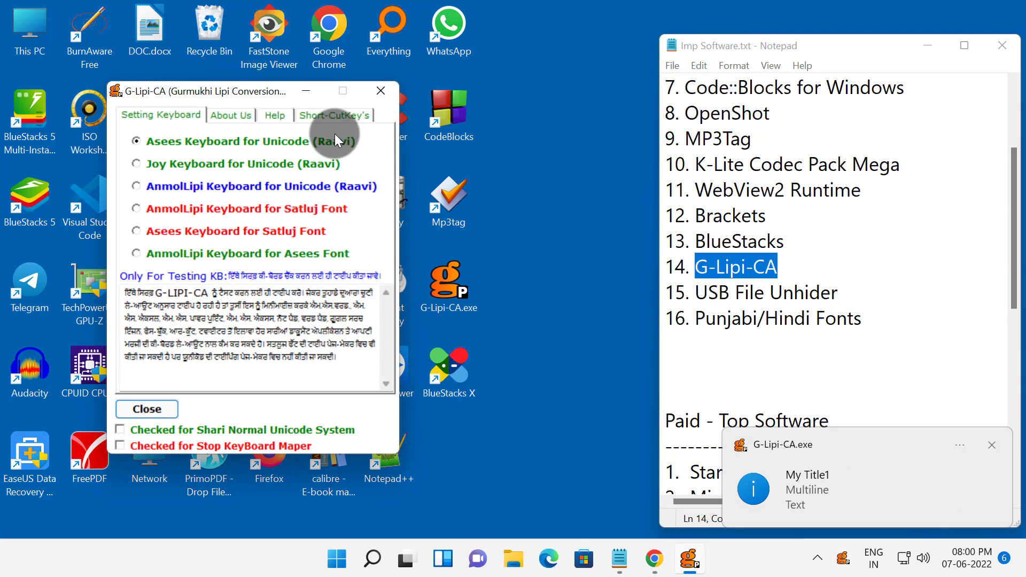
{"action": "left_click", "coordinate": [304, 92]}
Enter a few Gurmukhi test characters on the empty line below "16. Punjabi/Hindi Fonts" in Imp Software.txt
{"action": "left_click", "coordinate": [692, 349]}
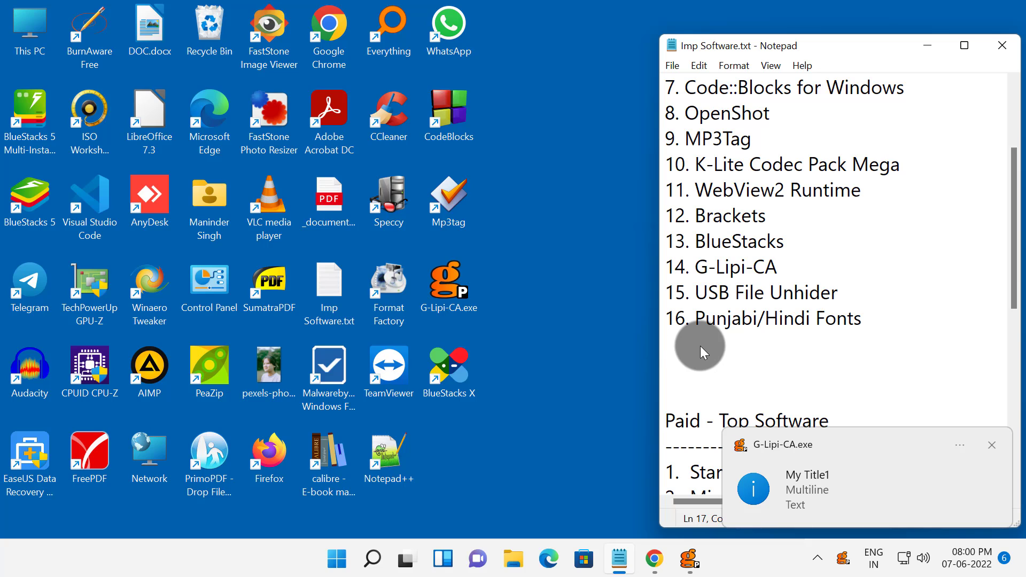
{"action": "type", "text": "ठ"}
{"action": "type", "text": "ਃਅ"}
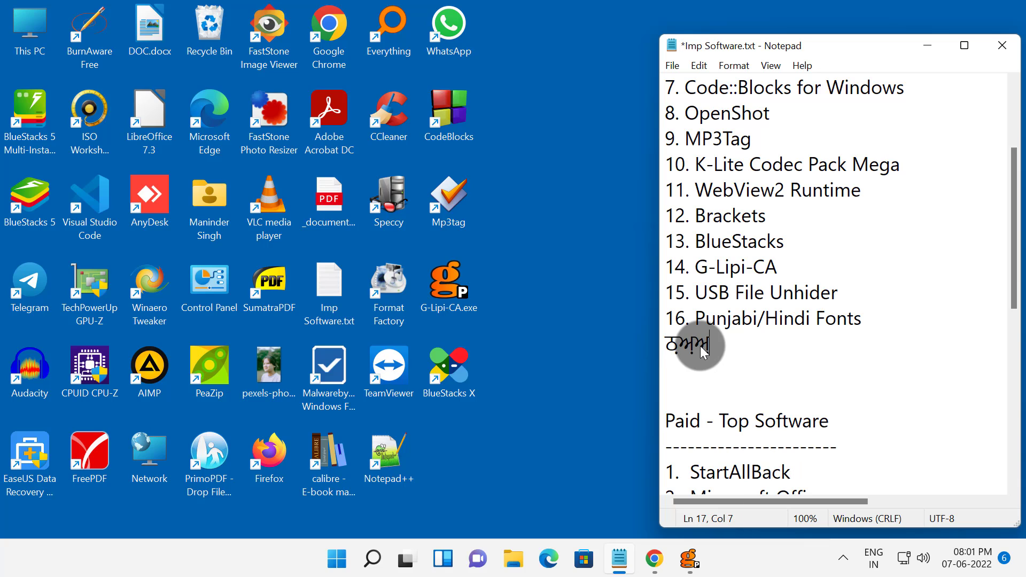
Type test text below "16. Punjabi/Hindi Fonts" while switching G-Lipi-CA off for Latin letters and back on for Gurmukhi
{"action": "type", "text": "ਅ"}
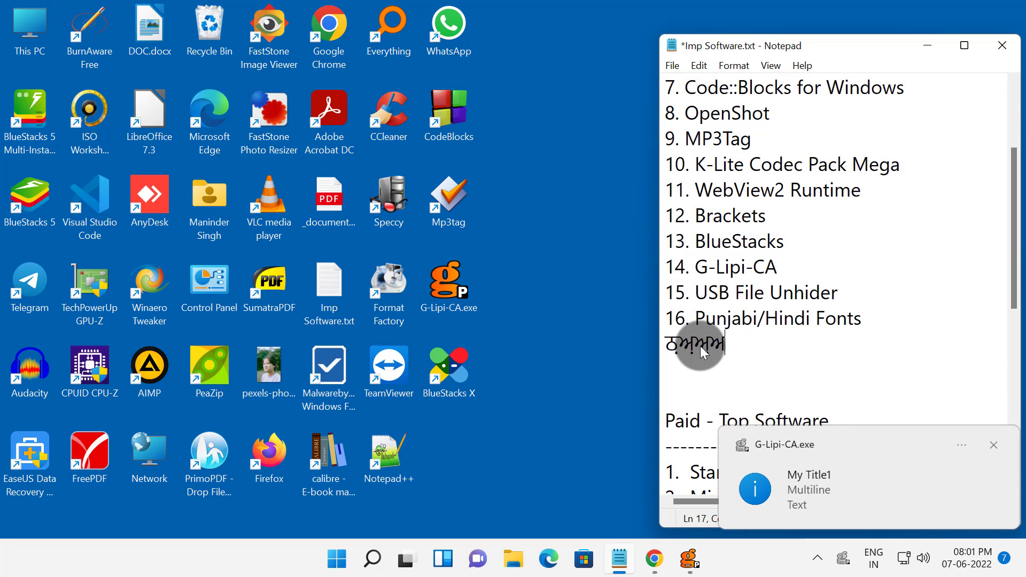
{"action": "type", "text": "d"}
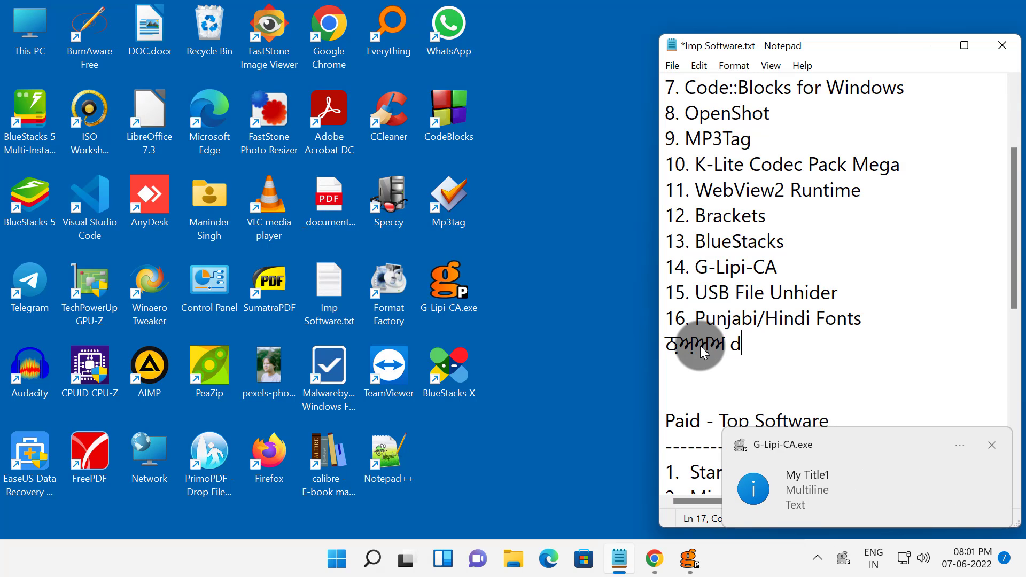
{"action": "type", "text": "ndndndn"}
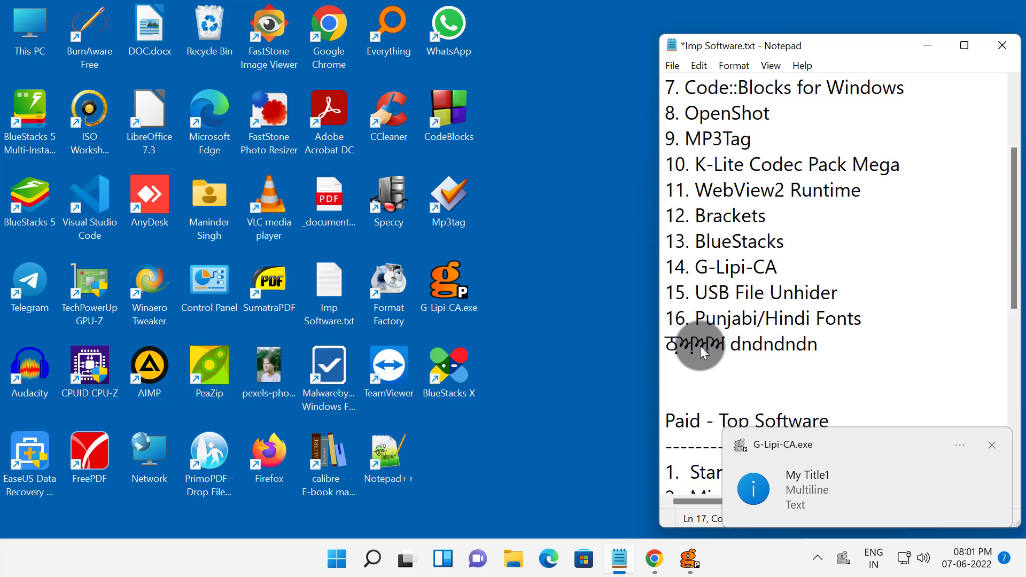
{"action": "type", "text": "ਹਿਹਿਹਿਹਿ"}
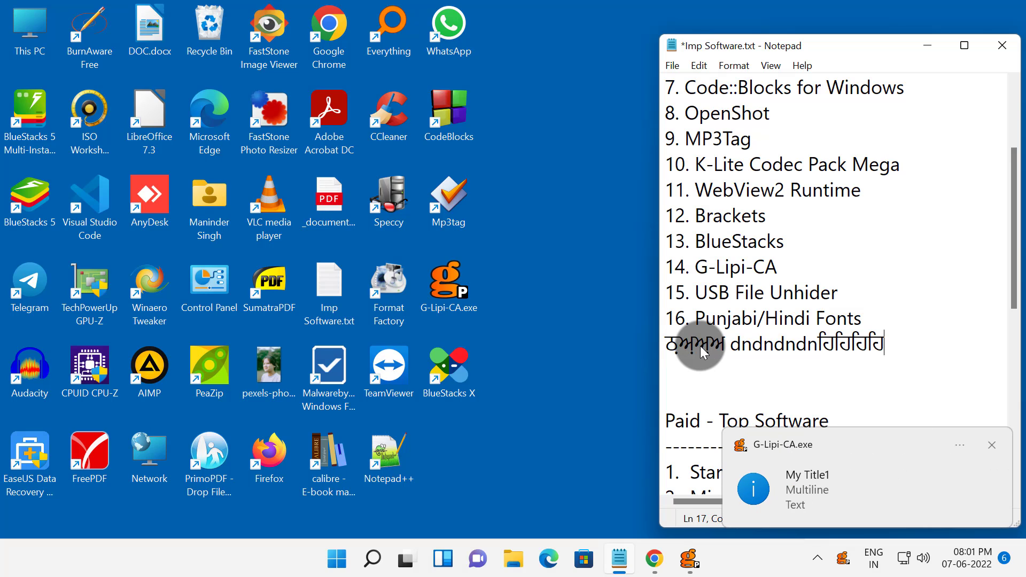
Delete all the test characters from the line below "16. Punjabi/Hindi Fonts" in Imp Software.txt
{"action": "key", "text": "BackSpace"}
{"action": "key", "text": "BackSpace"}
{"action": "key", "text": "BackSpace"}
{"action": "key", "text": "BackSpace"}
{"action": "key", "text": "BackSpace"}
{"action": "key", "text": "BackSpace"}
{"action": "key", "text": "BackSpace"}
{"action": "key", "text": "BackSpace"}
{"action": "key", "text": "BackSpace"}
{"action": "key", "text": "BackSpace"}
{"action": "key", "text": "BackSpace"}
{"action": "key", "text": "BackSpace"}
{"action": "key", "text": "BackSpace"}
{"action": "key", "text": "BackSpace"}
{"action": "key", "text": "BackSpace"}
{"action": "key", "text": "BackSpace"}
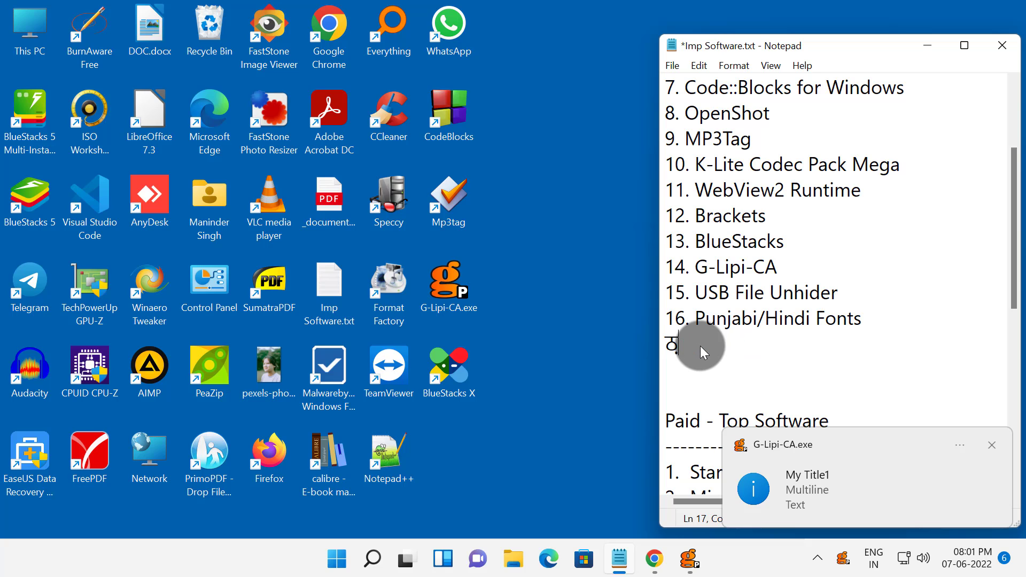
{"action": "key", "text": "BackSpace"}
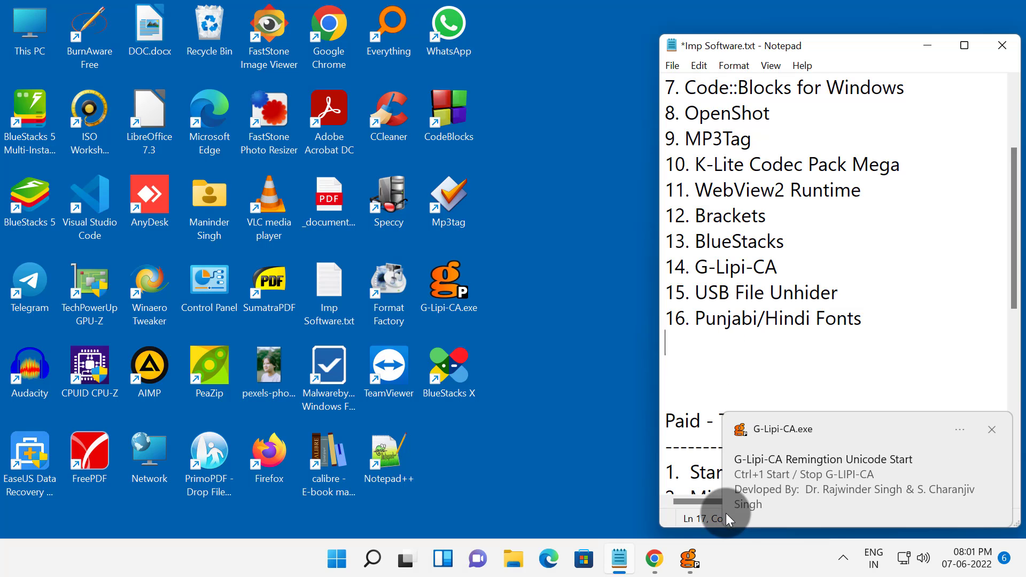
Restore the G-Lipi-CA window, move it beside the Notepad list, and close the program
{"action": "left_click", "coordinate": [690, 559]}
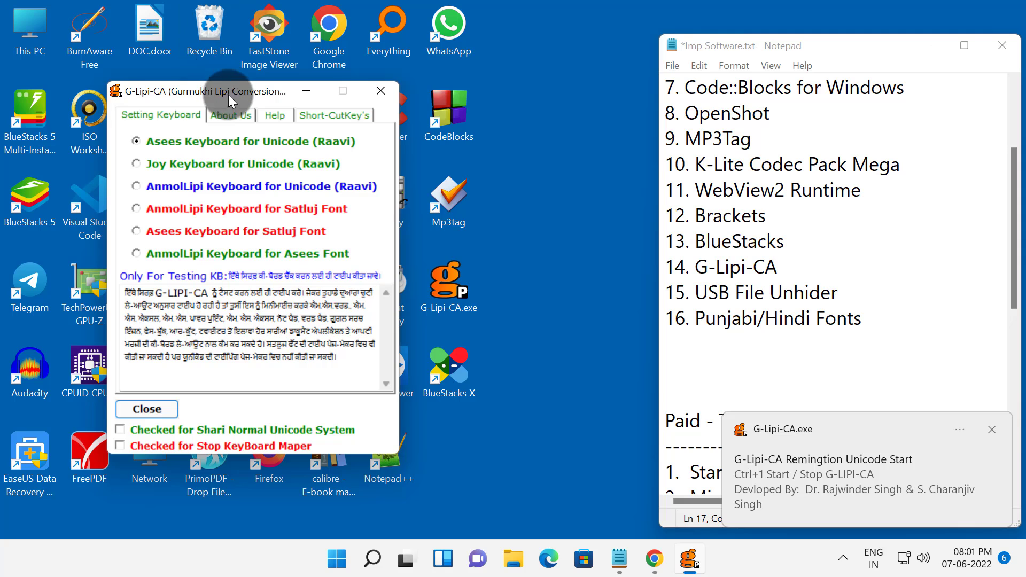
{"action": "left_click_drag", "start_coordinate": [229, 94], "coordinate": [494, 99]}
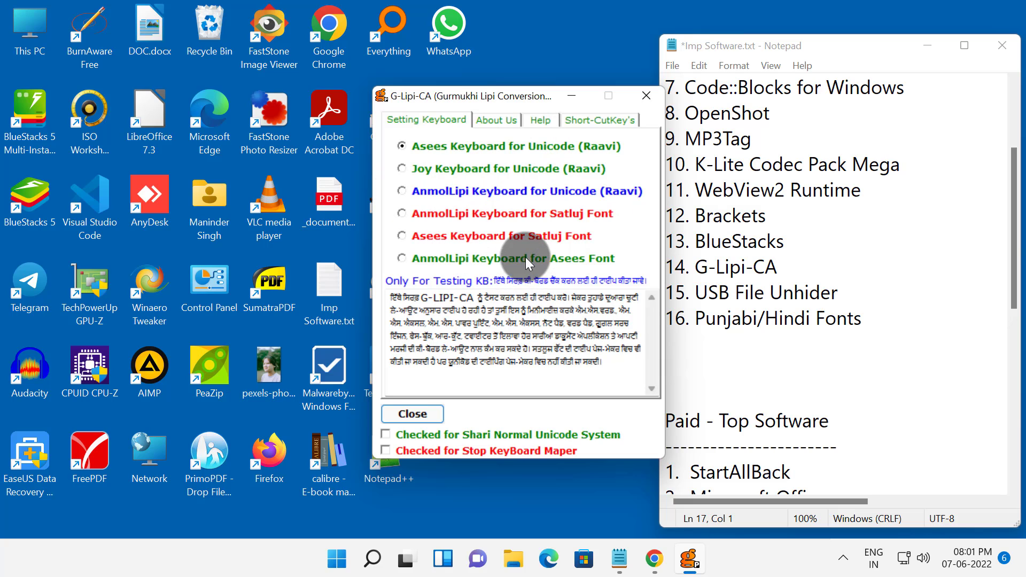
{"action": "left_click", "coordinate": [644, 100]}
Copy "USB File Unhider" from Imp Software.txt and search Google for it in Chrome
{"action": "left_click_drag", "start_coordinate": [695, 290], "coordinate": [800, 286]}
{"action": "right_click", "coordinate": [800, 284]}
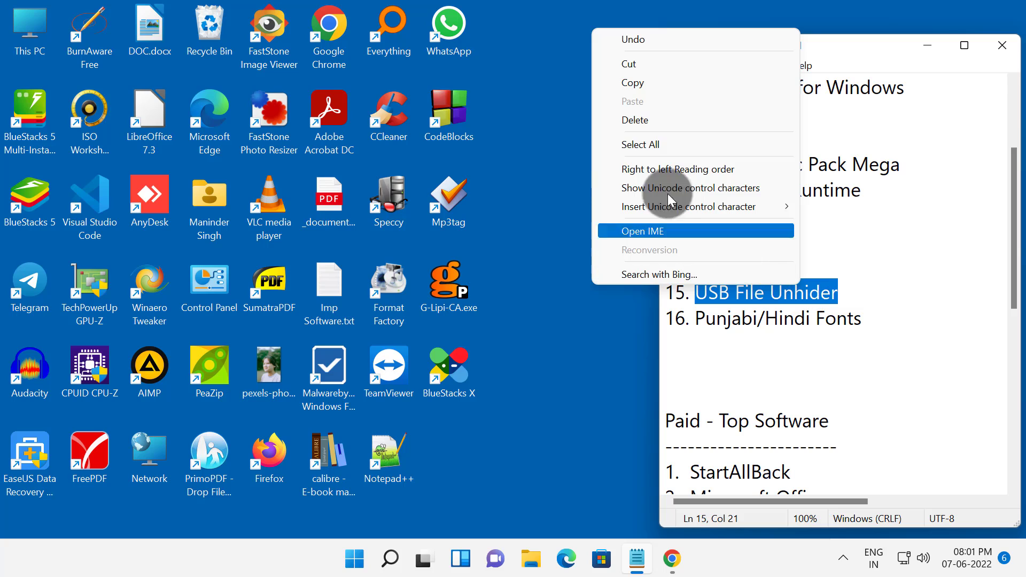
{"action": "left_click", "coordinate": [650, 81]}
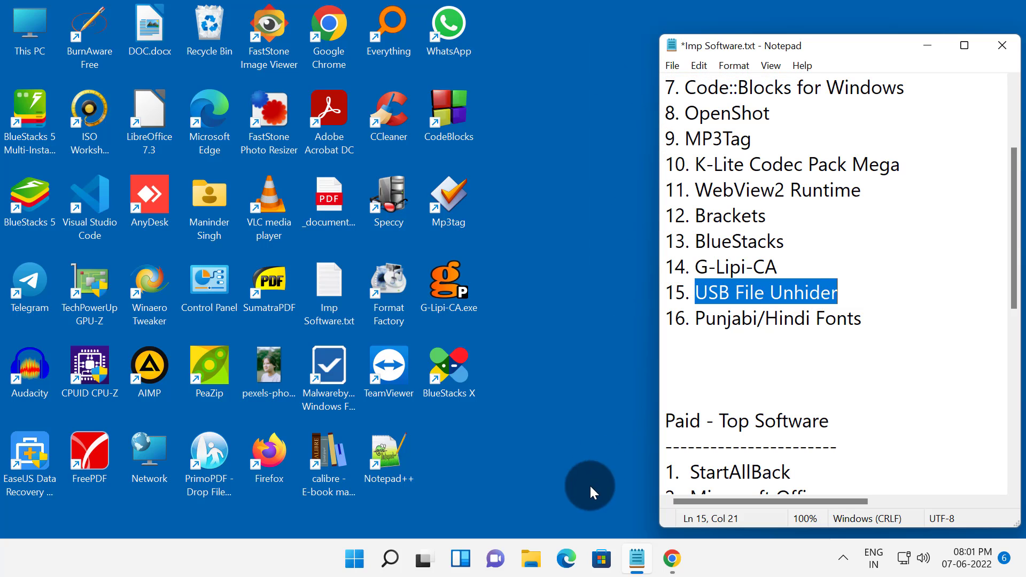
{"action": "left_click", "coordinate": [670, 558]}
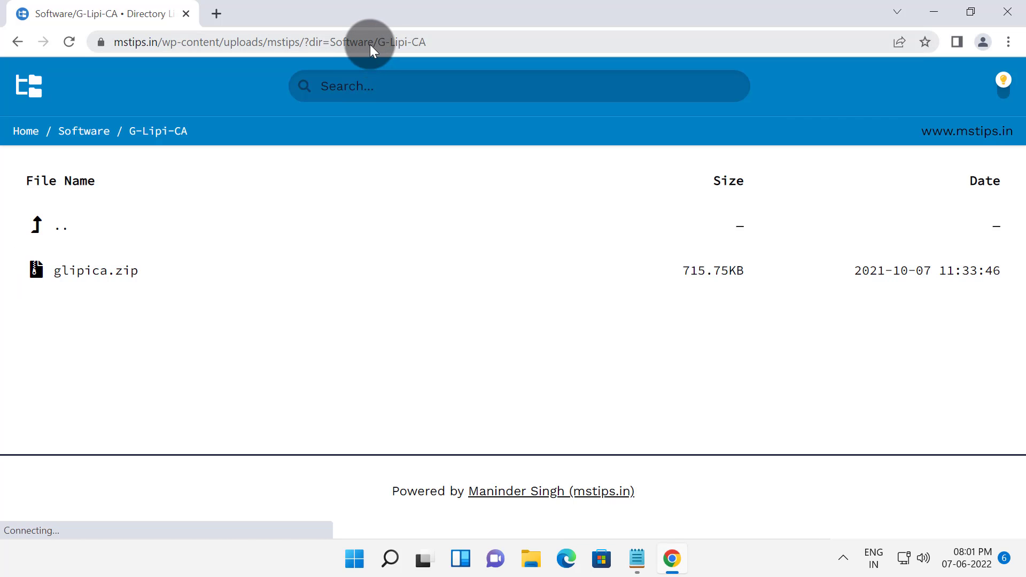
{"action": "left_click", "coordinate": [370, 44]}
{"action": "key", "text": "ctrl+v"}
{"action": "key", "text": "Return"}
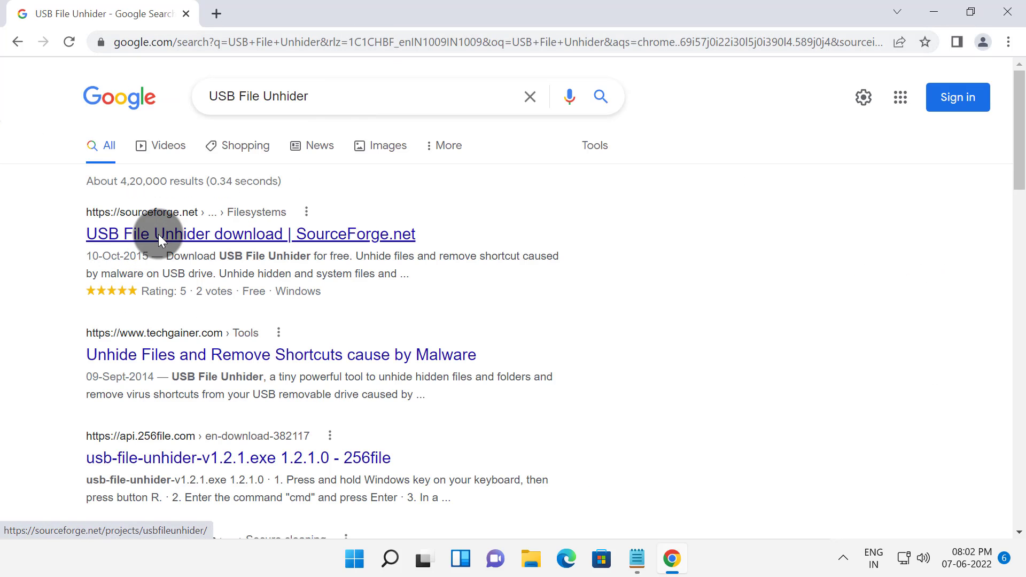
Open the USB File Unhider project page on SourceForge and download the program
{"action": "left_click", "coordinate": [223, 237]}
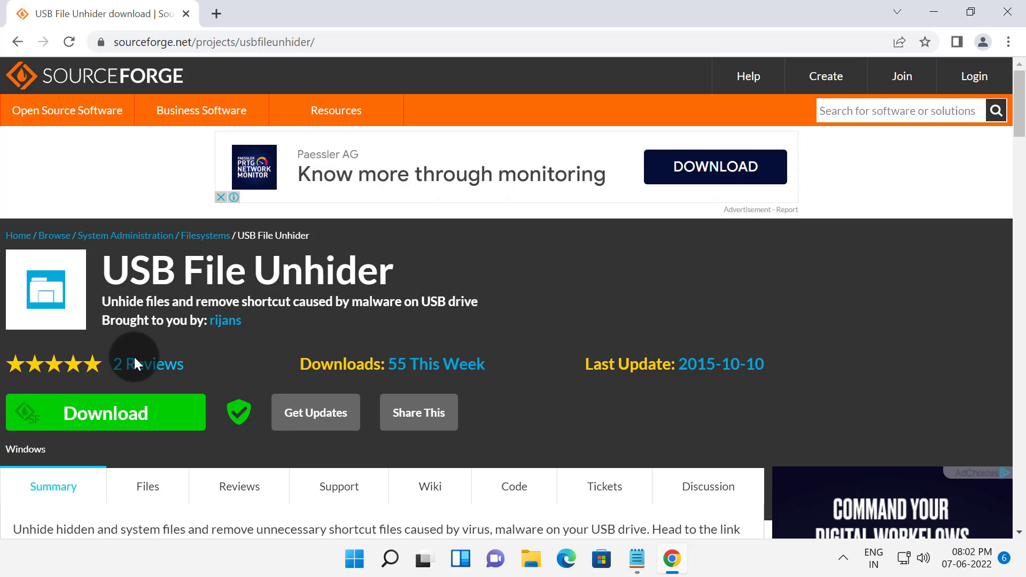
{"action": "scroll", "coordinate": [135, 357], "scroll_direction": "down", "scroll_amount": 3}
{"action": "left_click", "coordinate": [146, 254]}
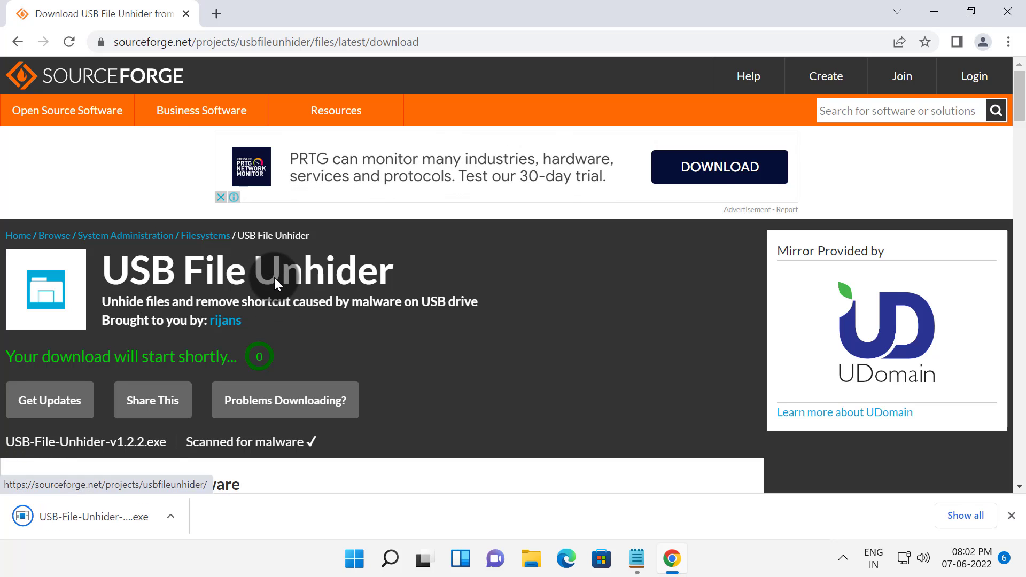
Run the downloaded USB File Unhider executable, allow it through User Account Control, and close its window after viewing it
{"action": "left_click", "coordinate": [110, 522]}
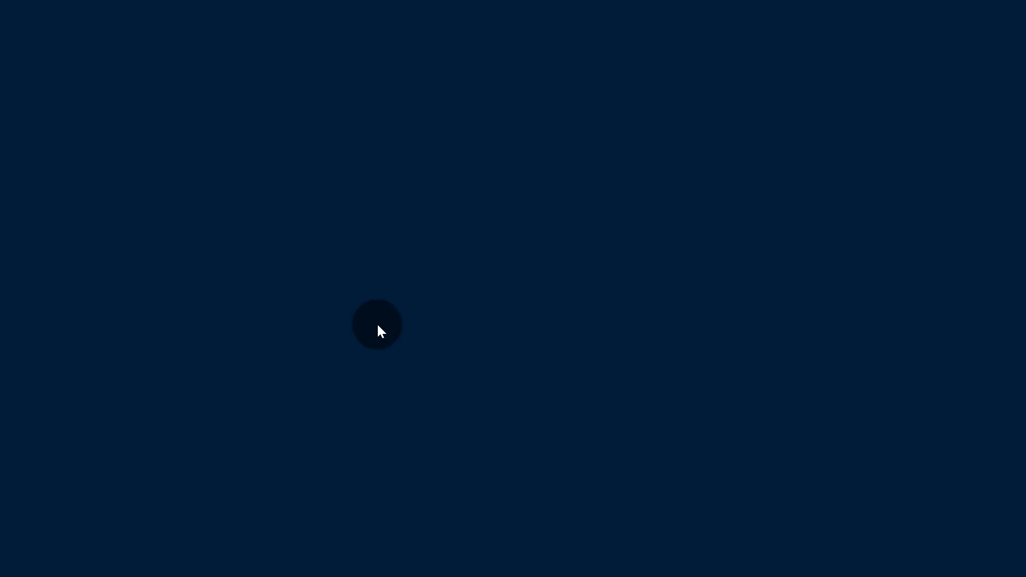
{"action": "left_click", "coordinate": [428, 416]}
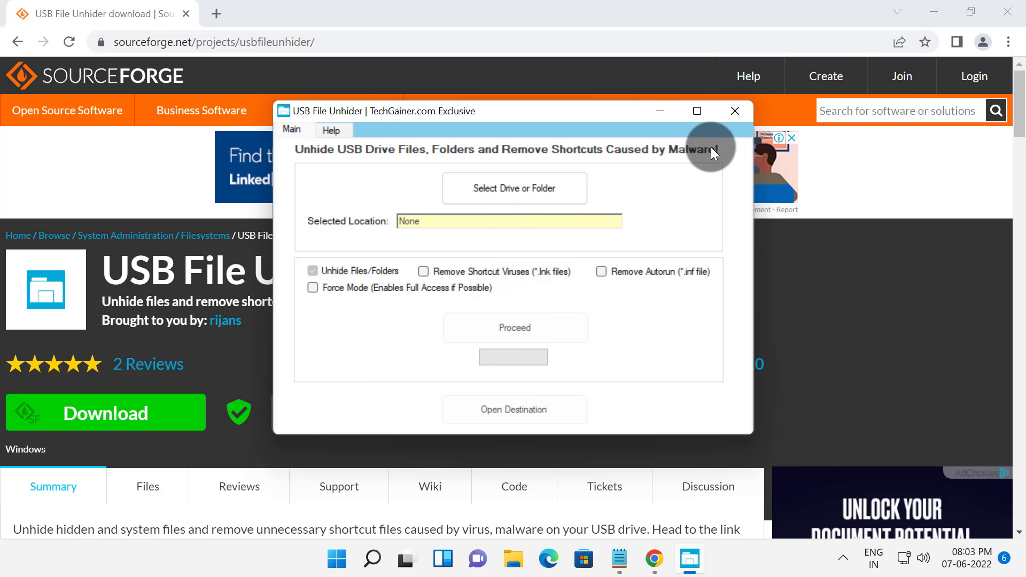
{"action": "left_click", "coordinate": [734, 111]}
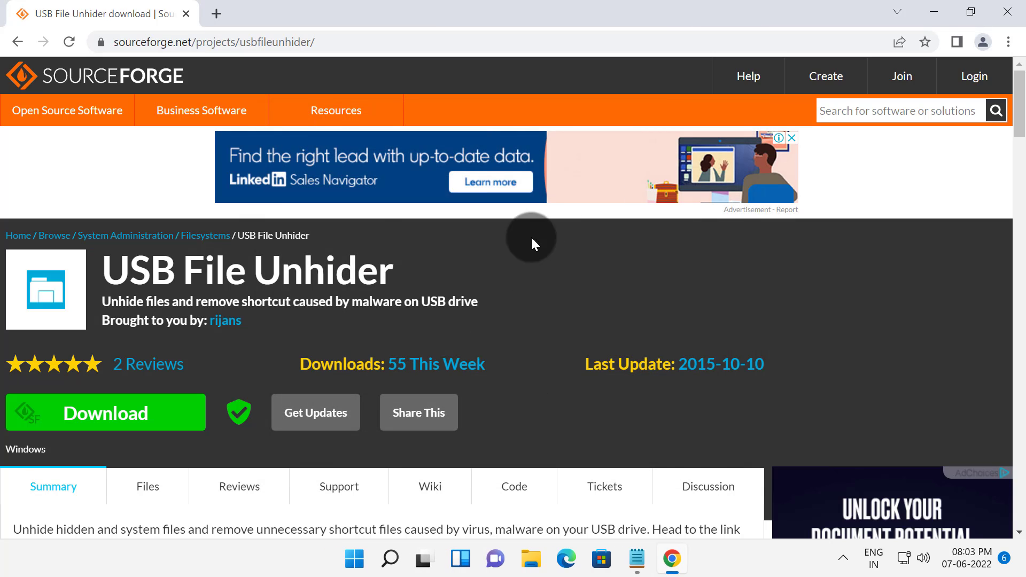
Highlight "Punjabi/Hindi Fonts" in Imp Software.txt and search Google in Chrome for "punjabi fonts download"
{"action": "left_click", "coordinate": [636, 558]}
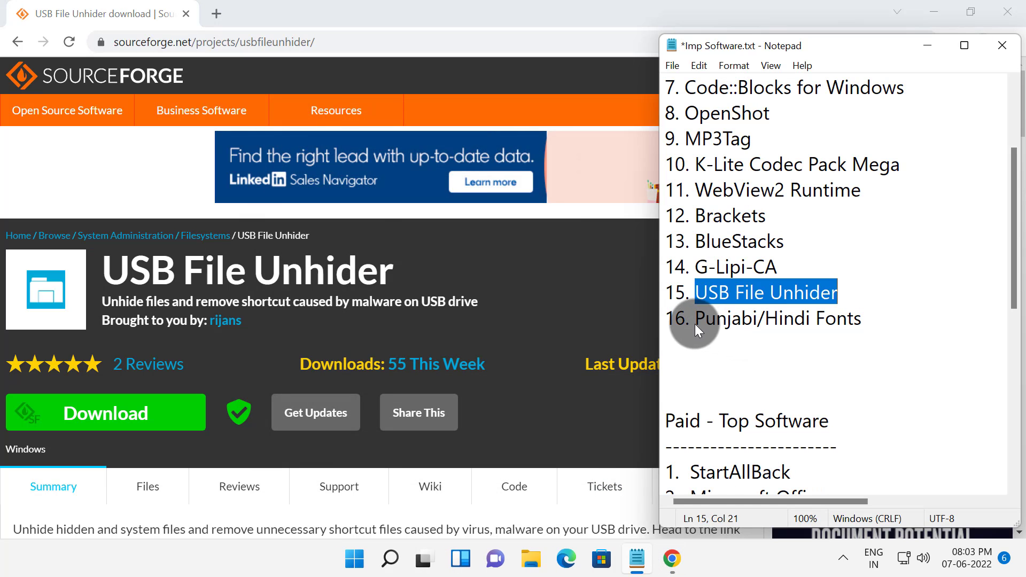
{"action": "left_click_drag", "start_coordinate": [695, 323], "coordinate": [861, 316]}
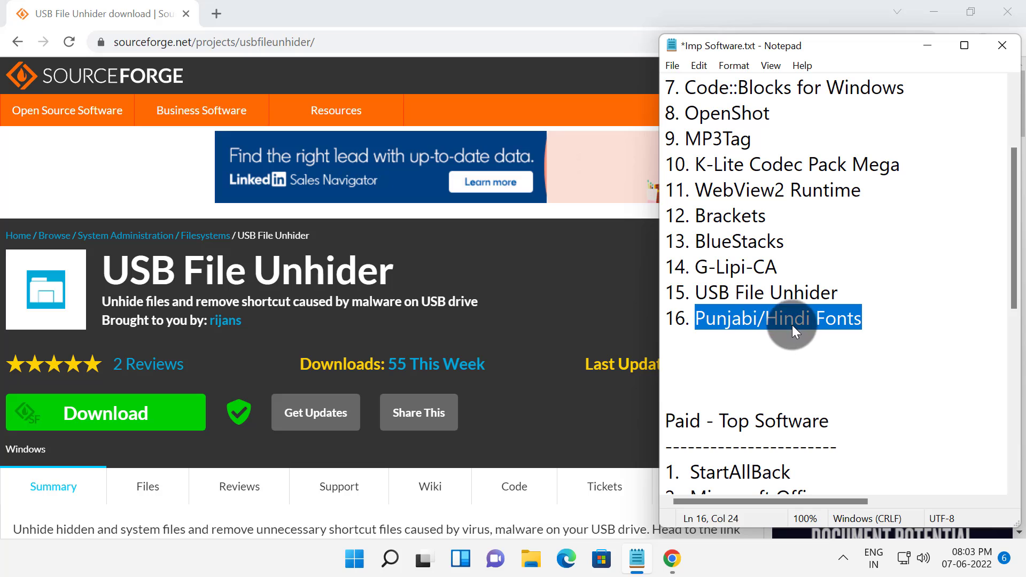
{"action": "left_click", "coordinate": [391, 49]}
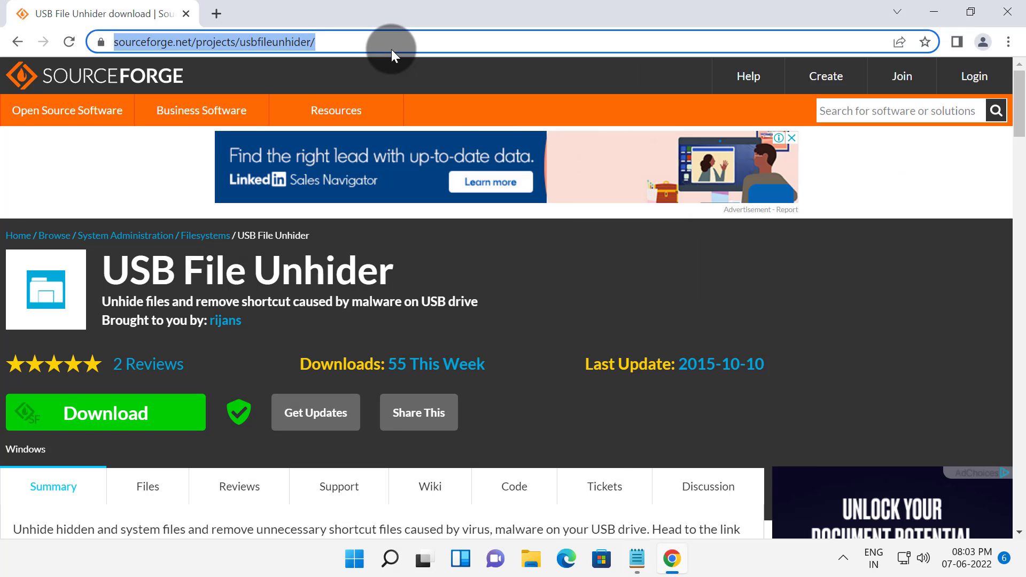
{"action": "type", "text": "punja"}
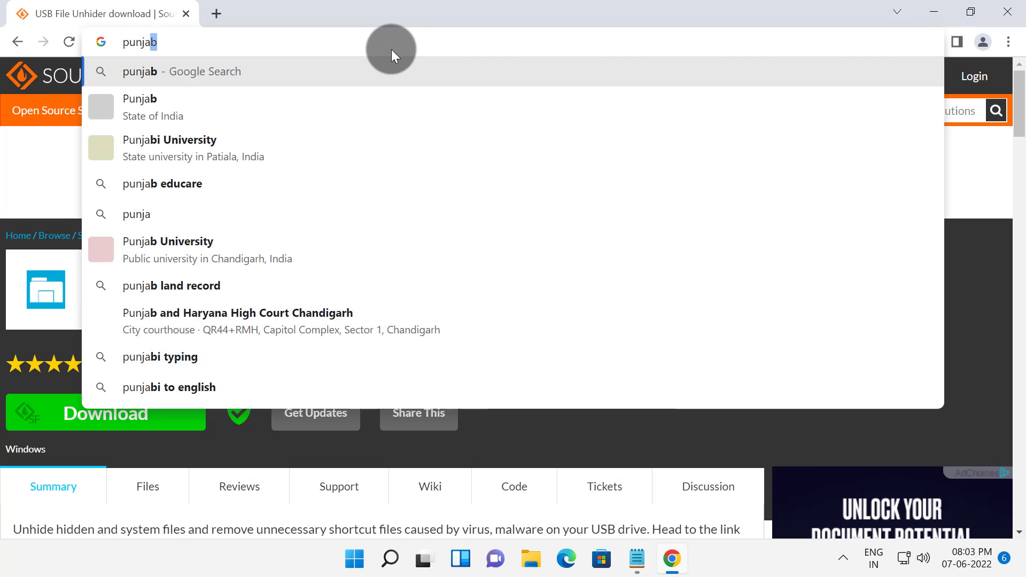
{"action": "type", "text": "bi fonts"}
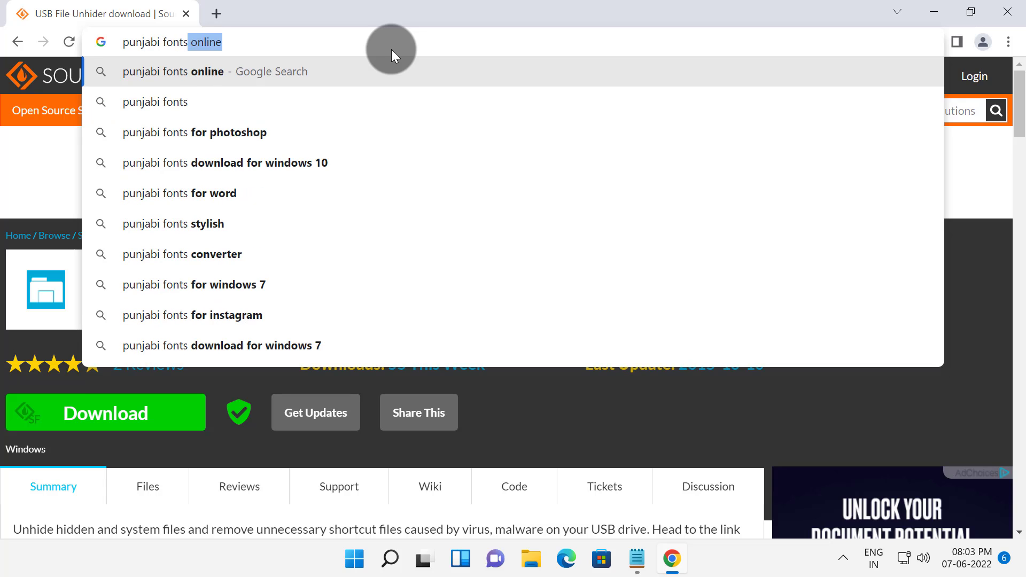
{"action": "type", "text": " download"}
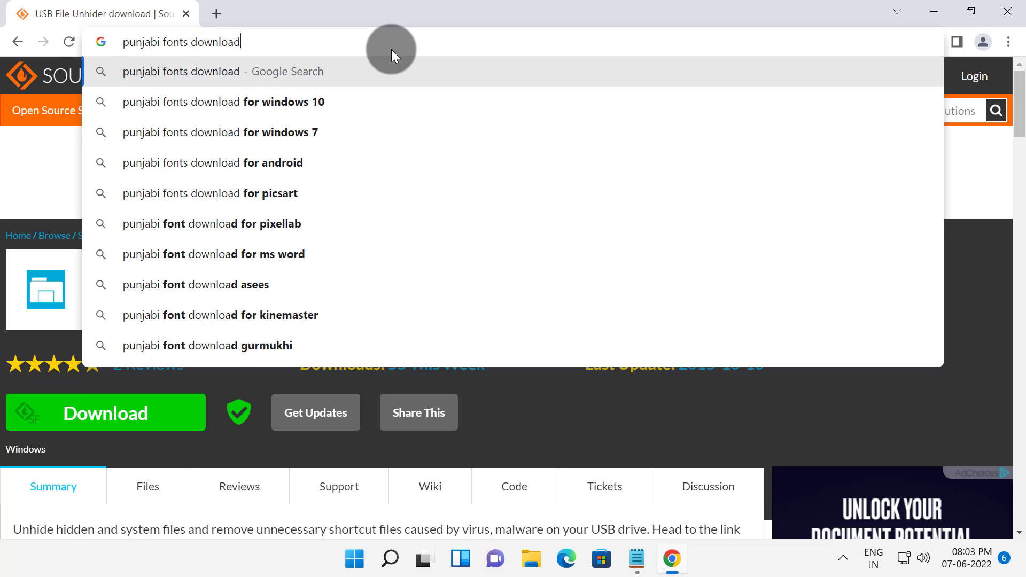
{"action": "key", "text": "Return"}
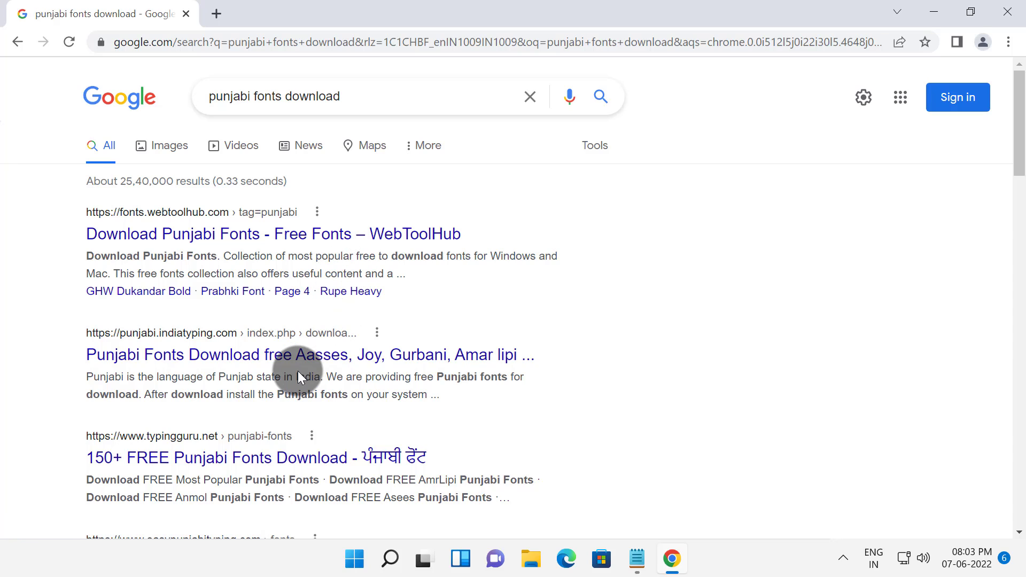
Open the punjabi.indiatyping.com font page, look through its font lists, and download the Punjabi legacy font Asees
{"action": "left_click", "coordinate": [299, 355]}
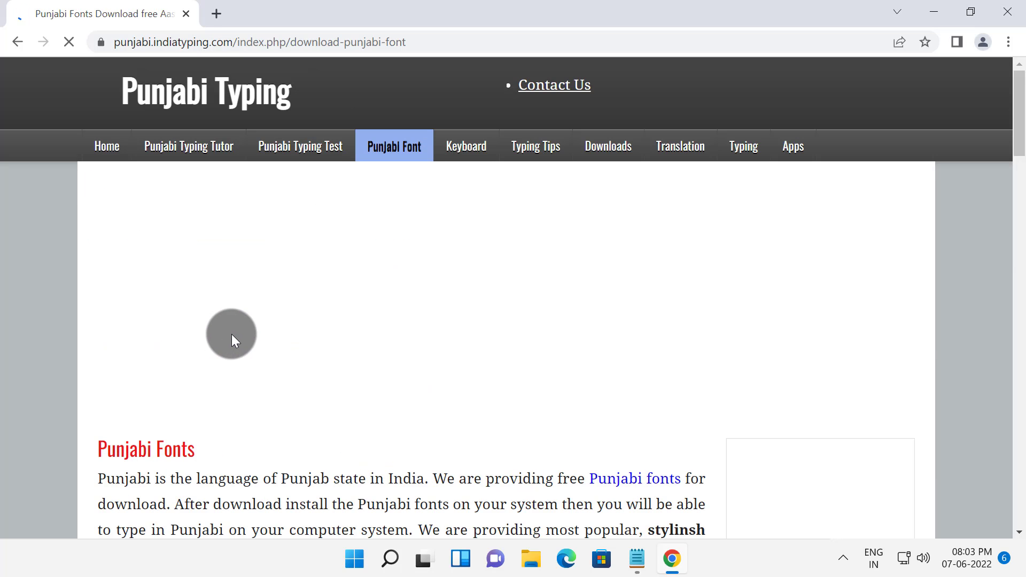
{"action": "scroll", "coordinate": [351, 382], "scroll_direction": "down", "scroll_amount": 1}
{"action": "scroll", "coordinate": [350, 382], "scroll_direction": "down", "scroll_amount": 12}
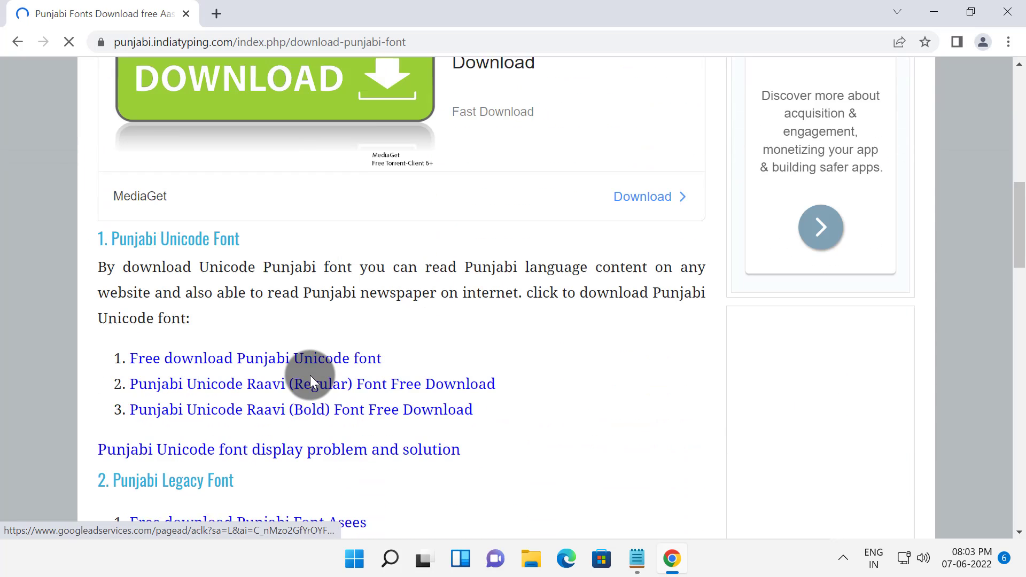
{"action": "scroll", "coordinate": [305, 374], "scroll_direction": "down", "scroll_amount": 6}
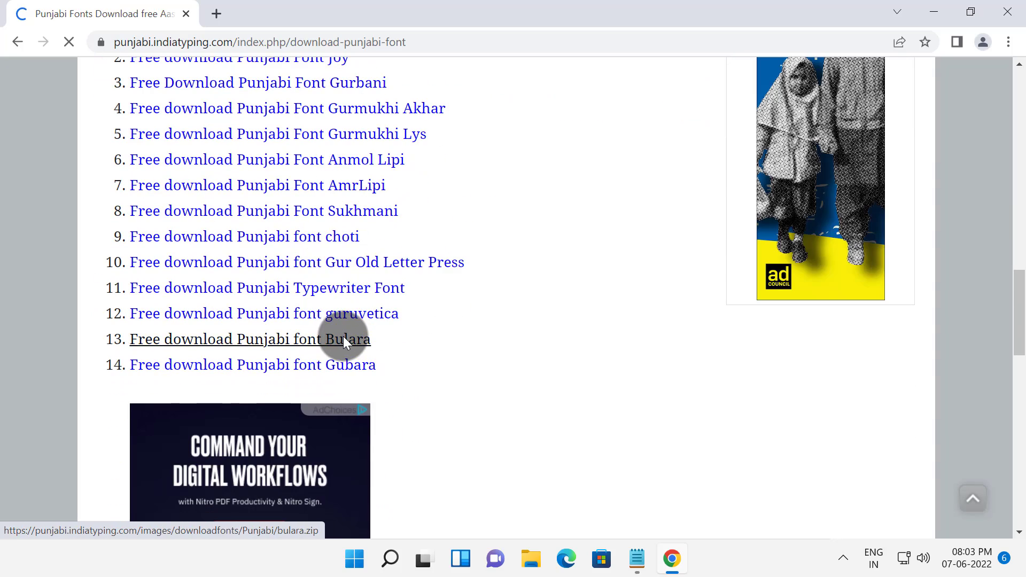
{"action": "scroll", "coordinate": [342, 335], "scroll_direction": "down", "scroll_amount": 9}
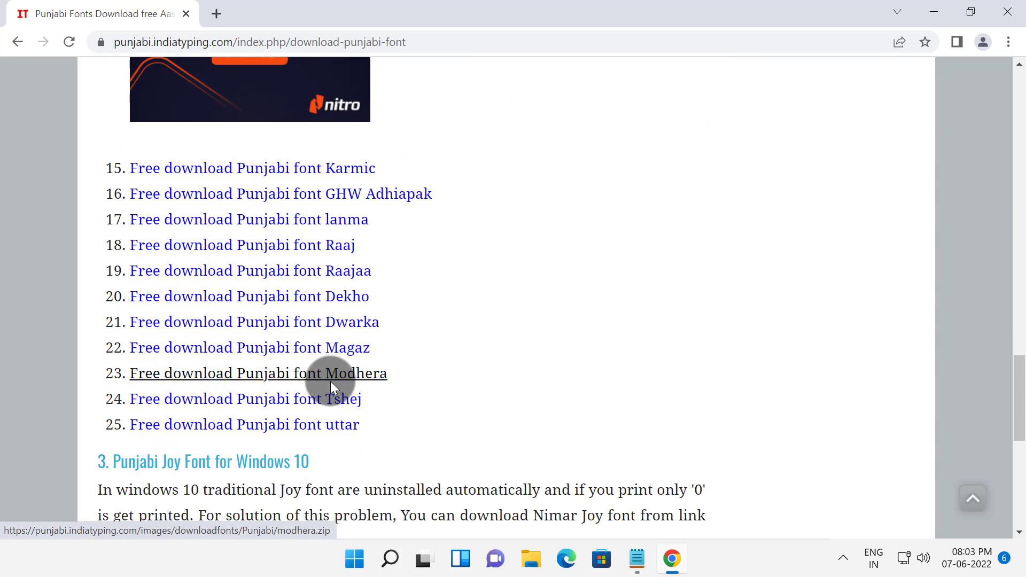
{"action": "scroll", "coordinate": [329, 377], "scroll_direction": "down", "scroll_amount": 6}
{"action": "scroll", "coordinate": [311, 348], "scroll_direction": "down", "scroll_amount": 2}
{"action": "scroll", "coordinate": [305, 347], "scroll_direction": "up", "scroll_amount": 3}
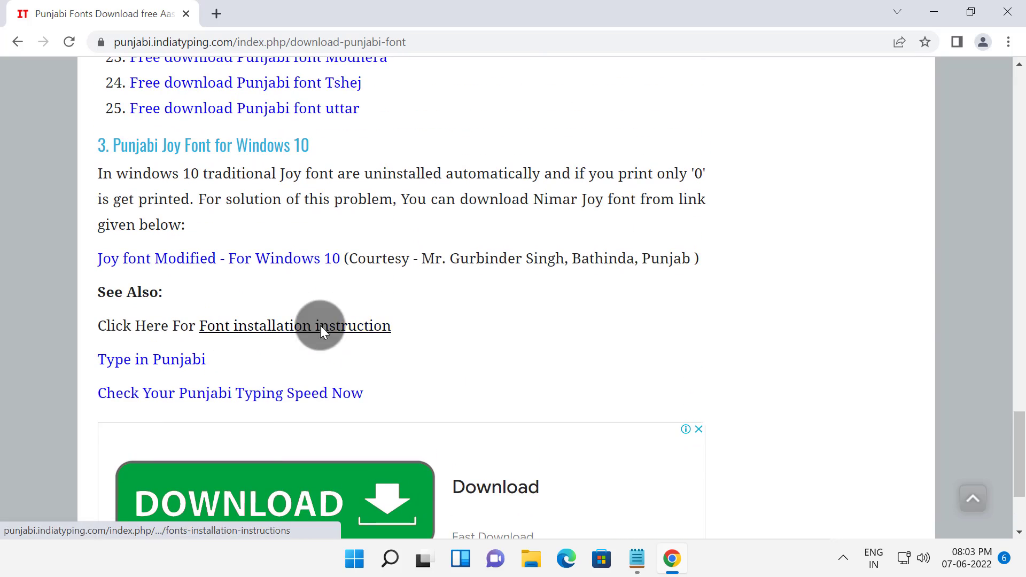
{"action": "scroll", "coordinate": [277, 328], "scroll_direction": "up", "scroll_amount": 2}
{"action": "scroll", "coordinate": [278, 328], "scroll_direction": "up", "scroll_amount": 3}
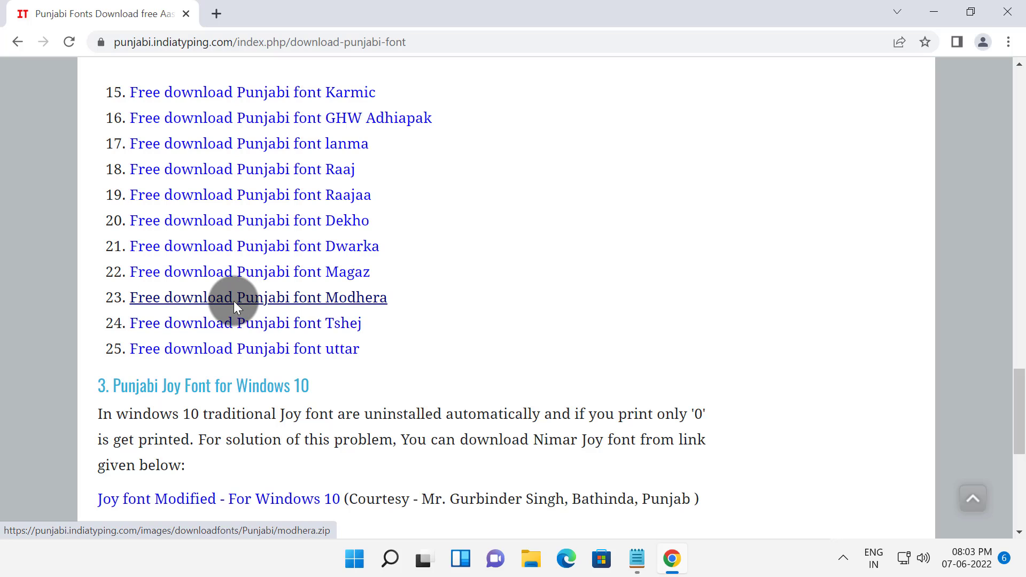
{"action": "scroll", "coordinate": [233, 301], "scroll_direction": "up", "scroll_amount": 3}
{"action": "scroll", "coordinate": [240, 302], "scroll_direction": "up", "scroll_amount": 12}
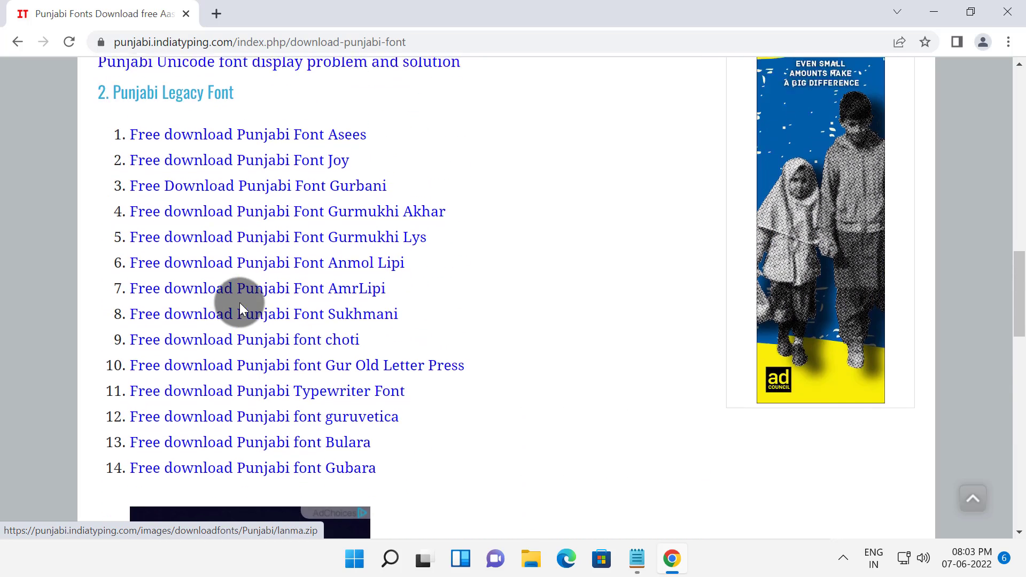
{"action": "left_click", "coordinate": [340, 276]}
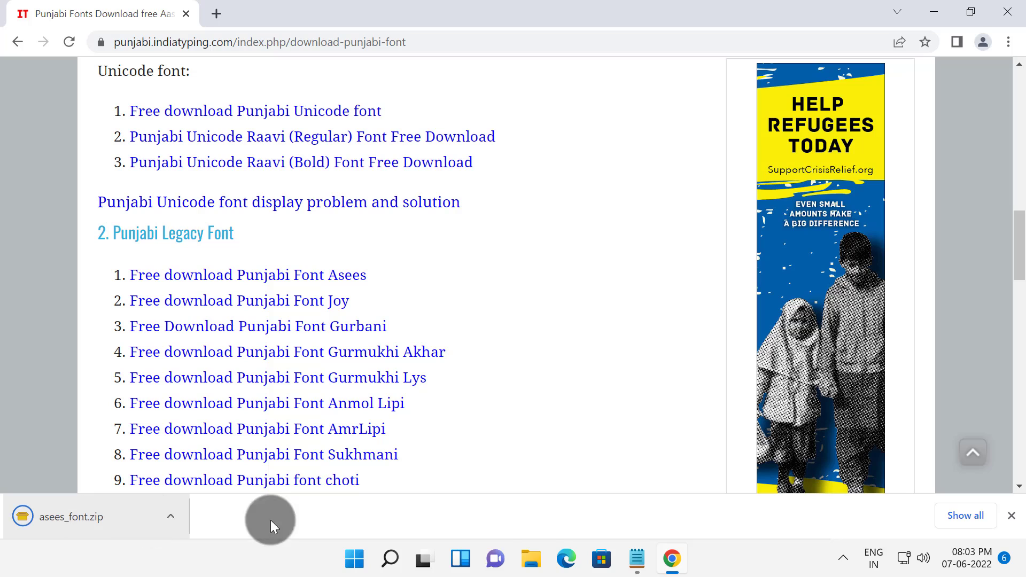
Open the Downloads folder in File Explorer and extract asees_font.zip into its own asees_font folder
{"action": "left_click", "coordinate": [541, 556]}
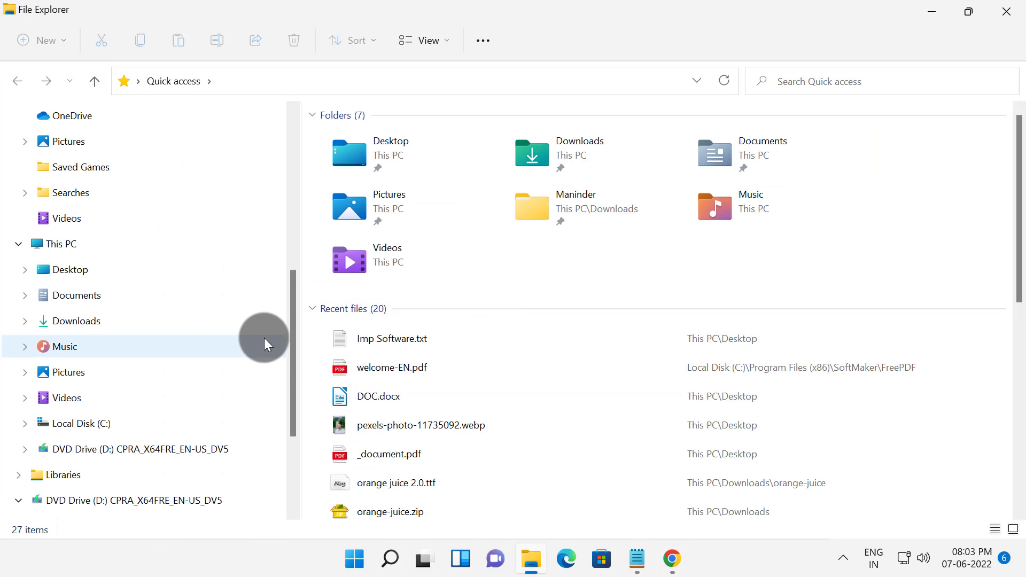
{"action": "scroll", "coordinate": [264, 337], "scroll_direction": "up", "scroll_amount": 5}
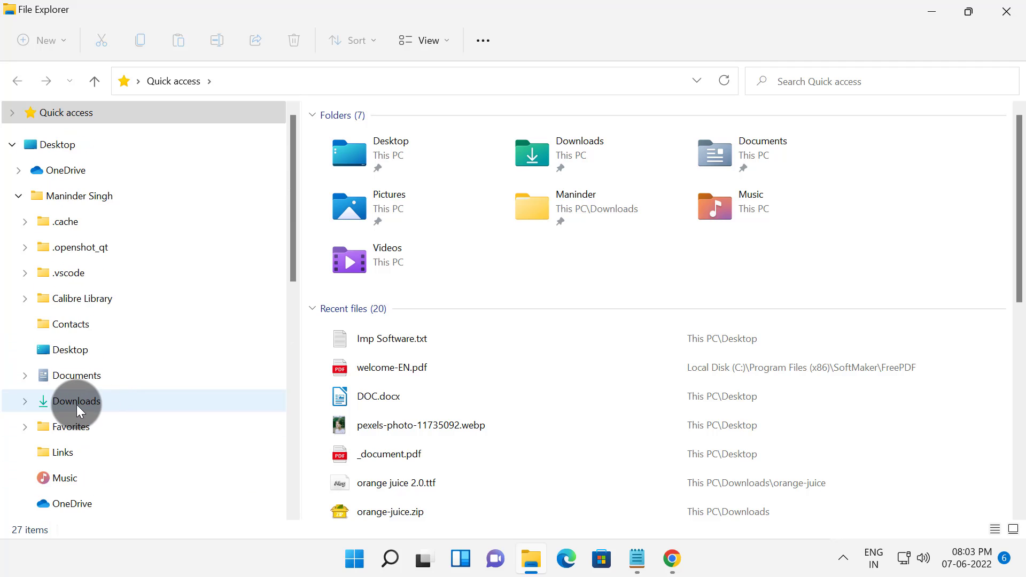
{"action": "left_click", "coordinate": [77, 405]}
{"action": "left_click", "coordinate": [360, 165]}
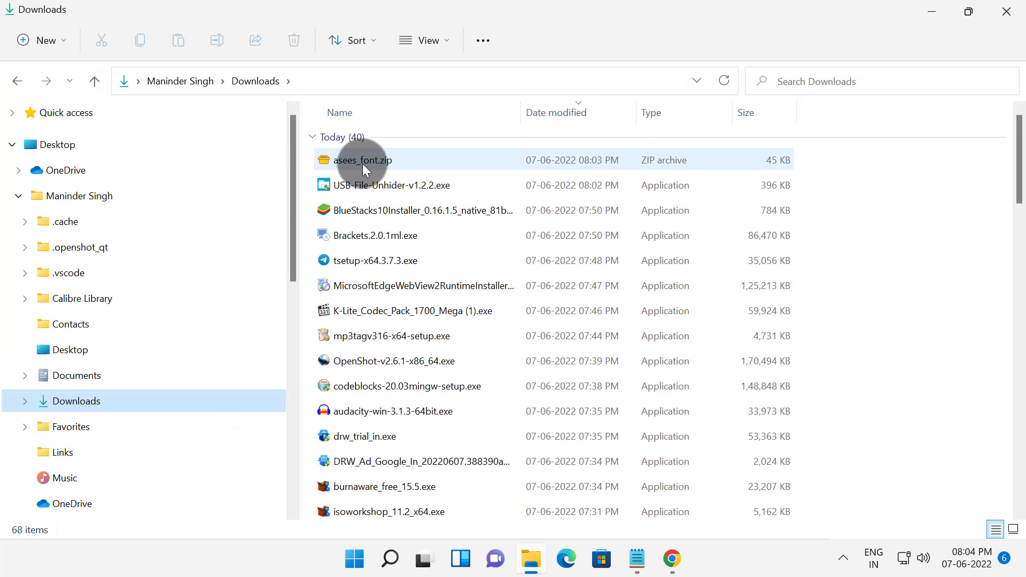
{"action": "left_click", "coordinate": [377, 159]}
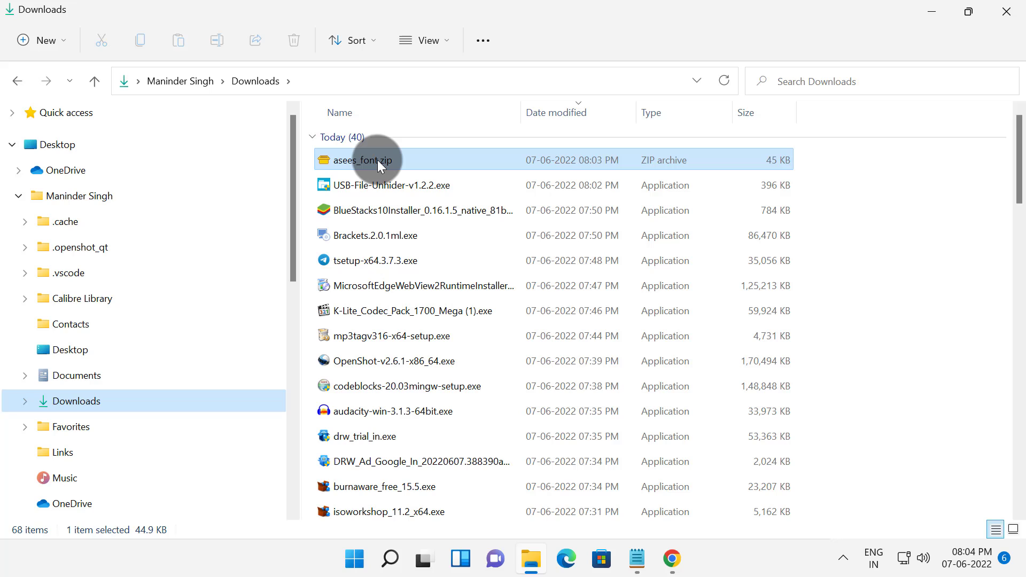
{"action": "right_click", "coordinate": [378, 159]}
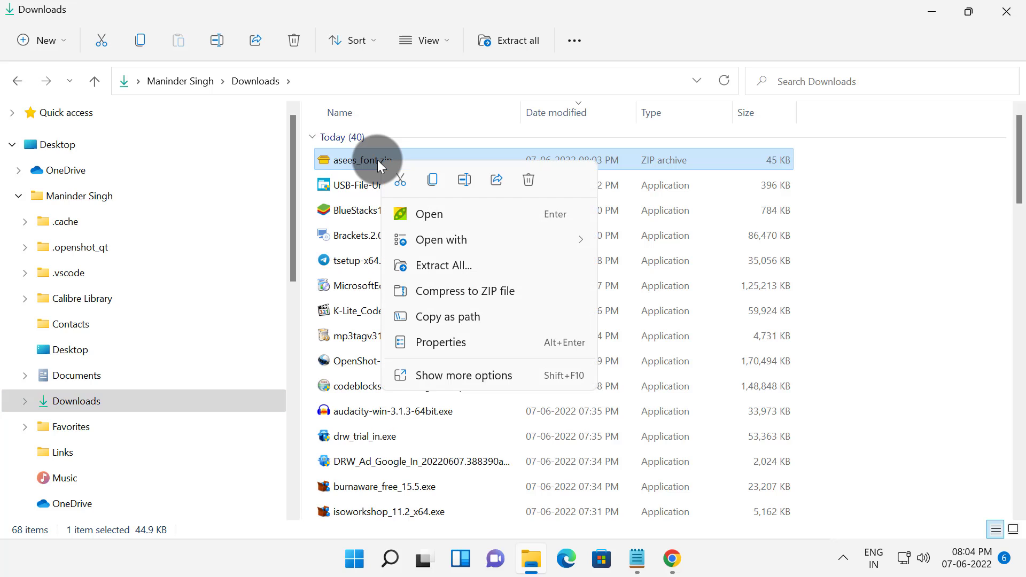
{"action": "left_click", "coordinate": [452, 264]}
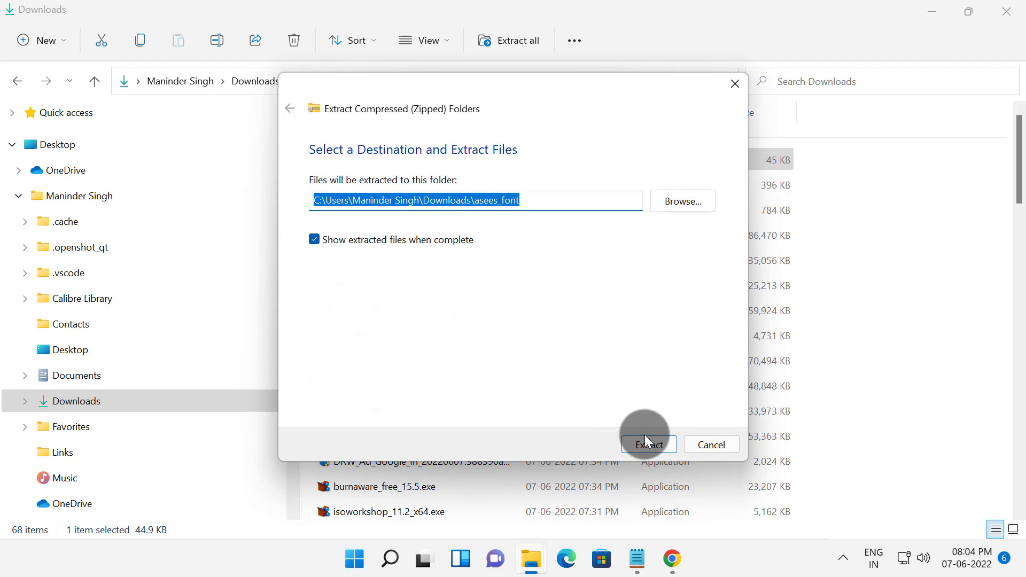
{"action": "left_click", "coordinate": [654, 444]}
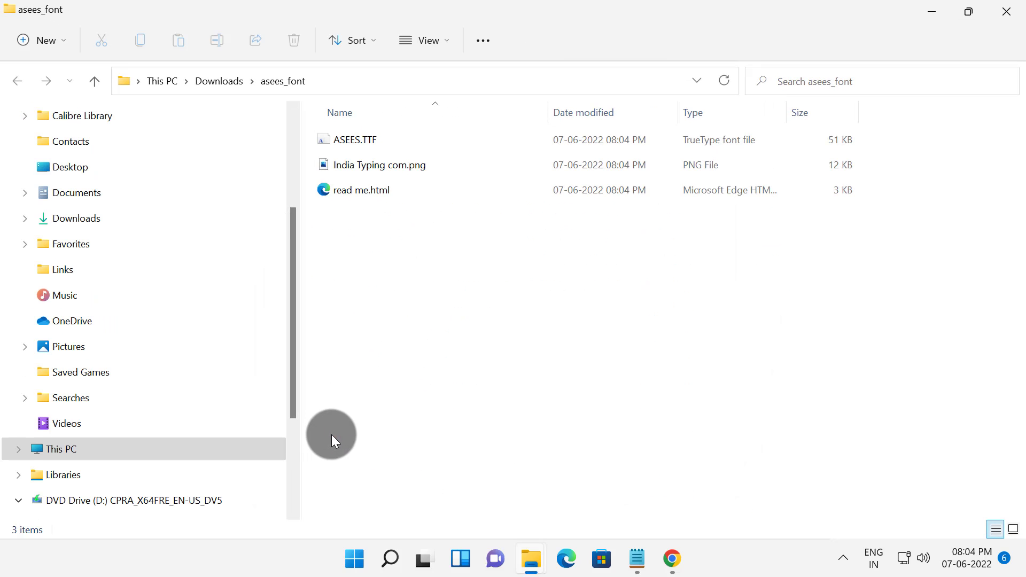
Preview ASEES.TTF, install the Asees font from it, and close the font preview
{"action": "left_click", "coordinate": [368, 143]}
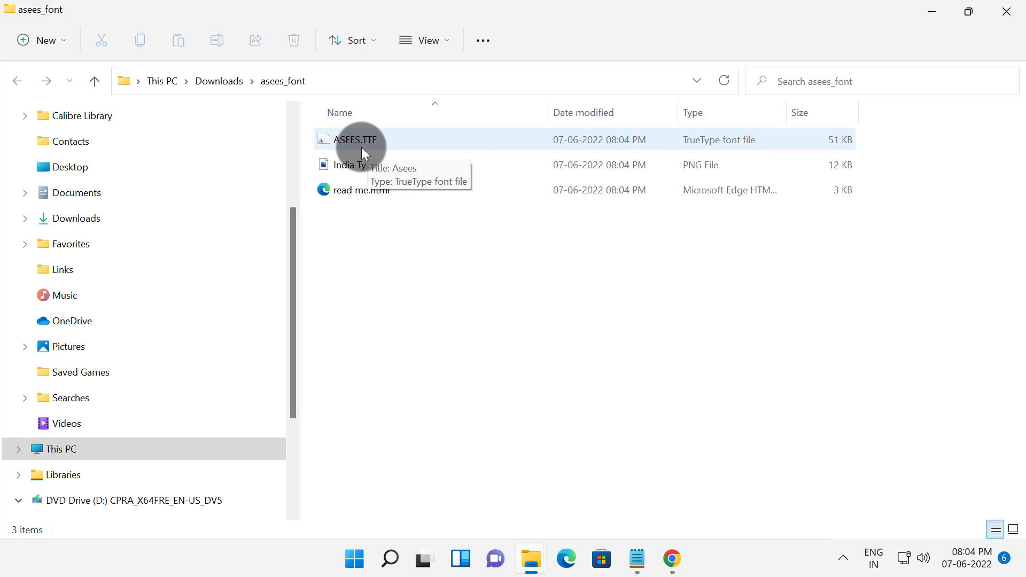
{"action": "double_click", "coordinate": [359, 141]}
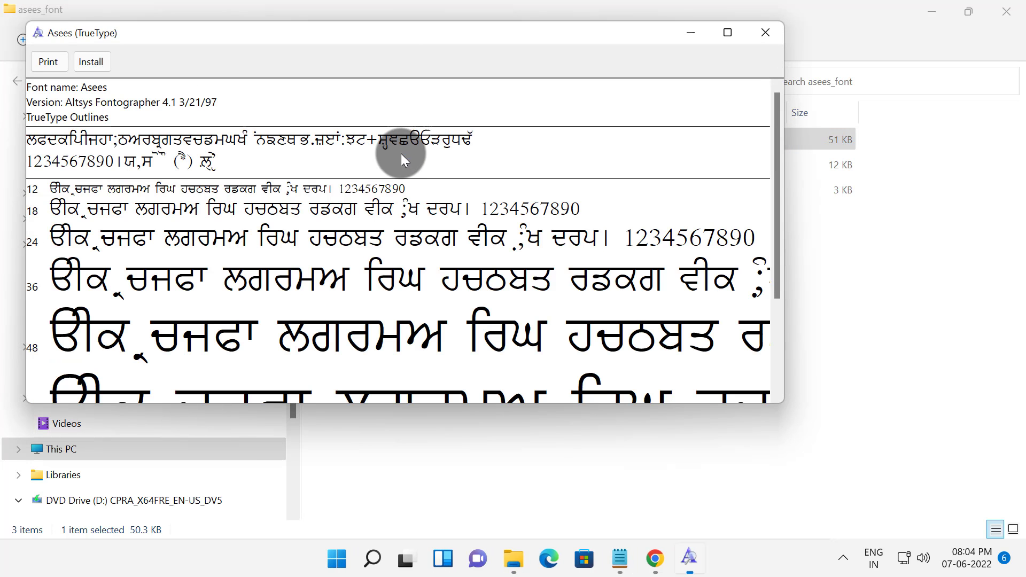
{"action": "left_click", "coordinate": [92, 60]}
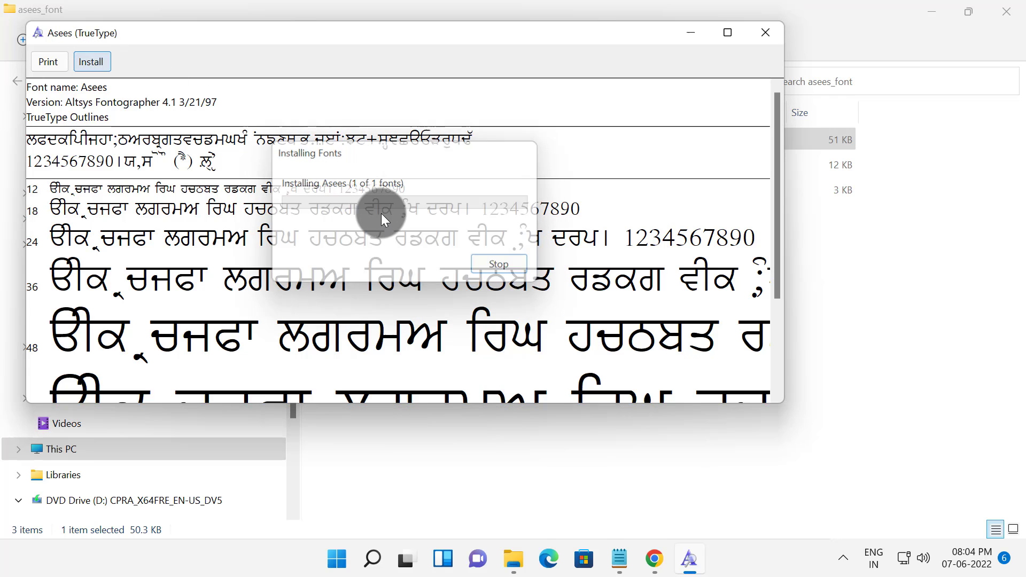
{"action": "left_click", "coordinate": [774, 34]}
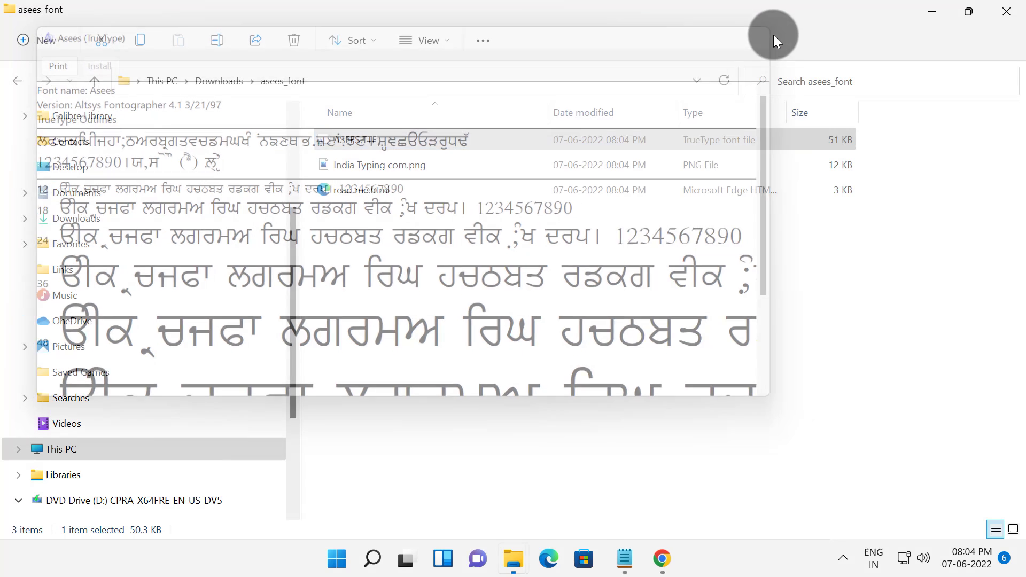
Copy the ASEES.TTF font file and close the asees_font folder window
{"action": "right_click", "coordinate": [356, 140]}
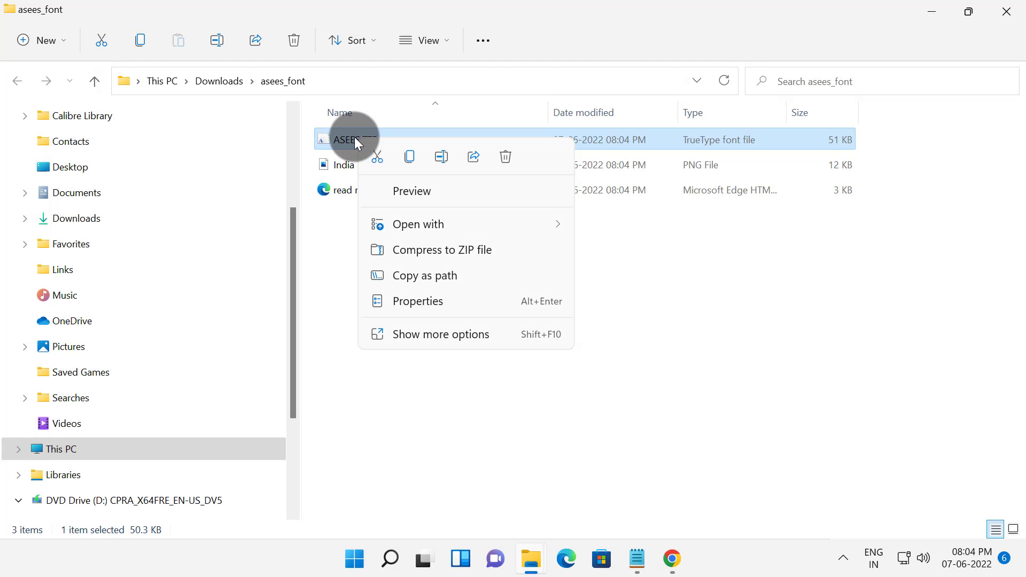
{"action": "left_click", "coordinate": [410, 156]}
{"action": "left_click", "coordinate": [1014, 21]}
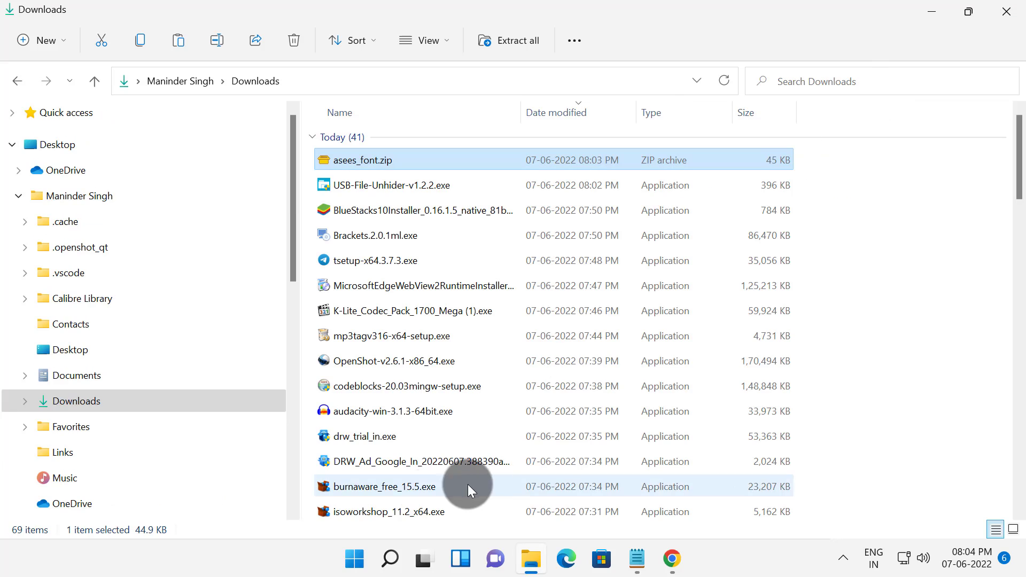
Open the Windows Fonts folder with the Run command "fonts"
{"action": "left_click", "coordinate": [352, 556]}
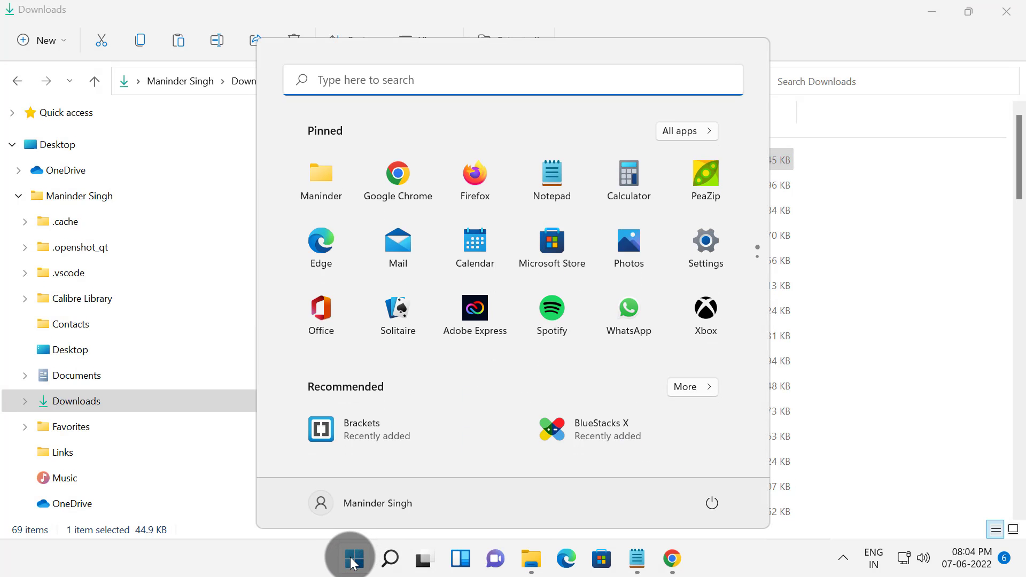
{"action": "right_click", "coordinate": [353, 559]}
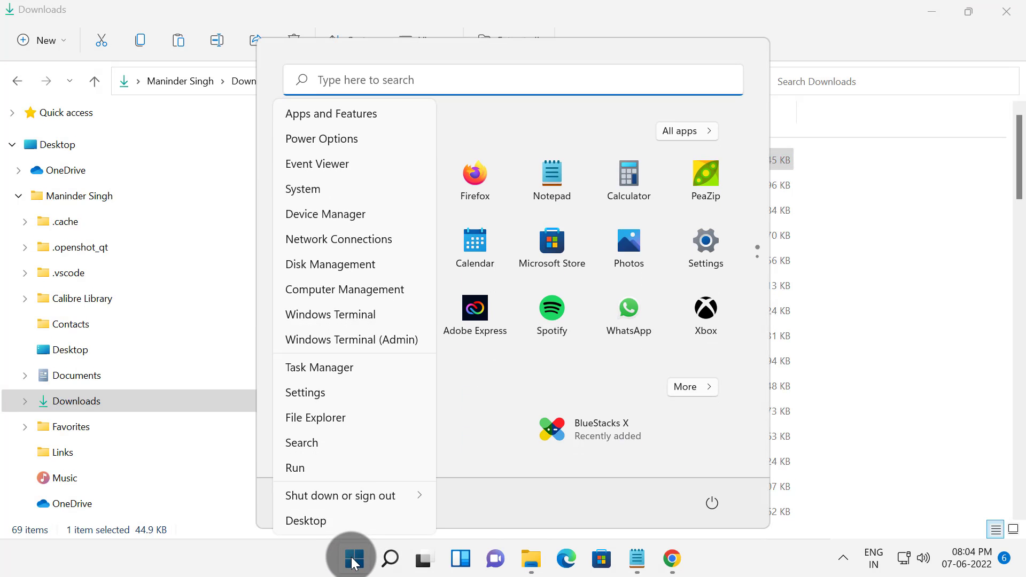
{"action": "left_click", "coordinate": [332, 466]}
{"action": "type", "text": "fonts"}
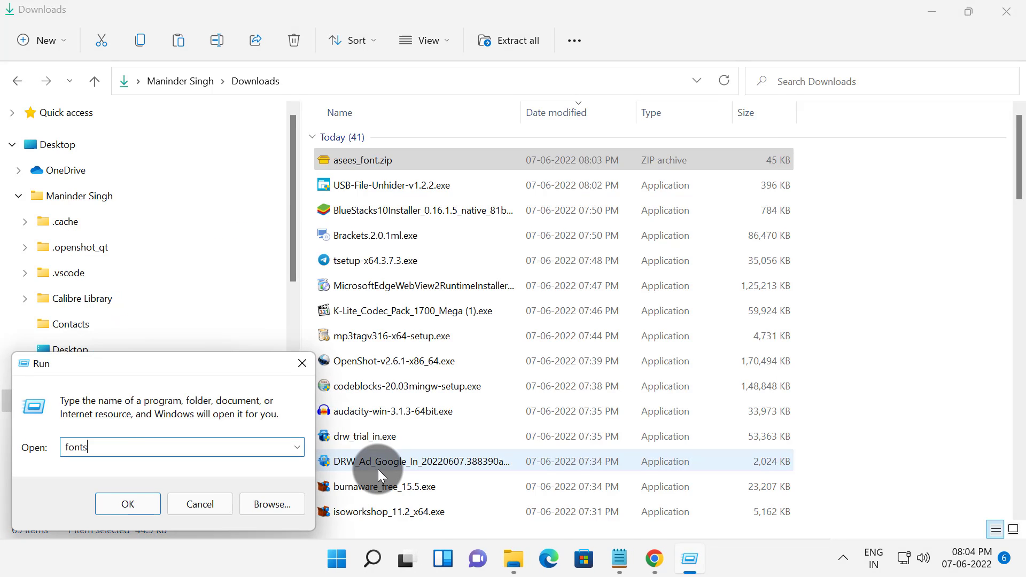
{"action": "key", "text": "Return"}
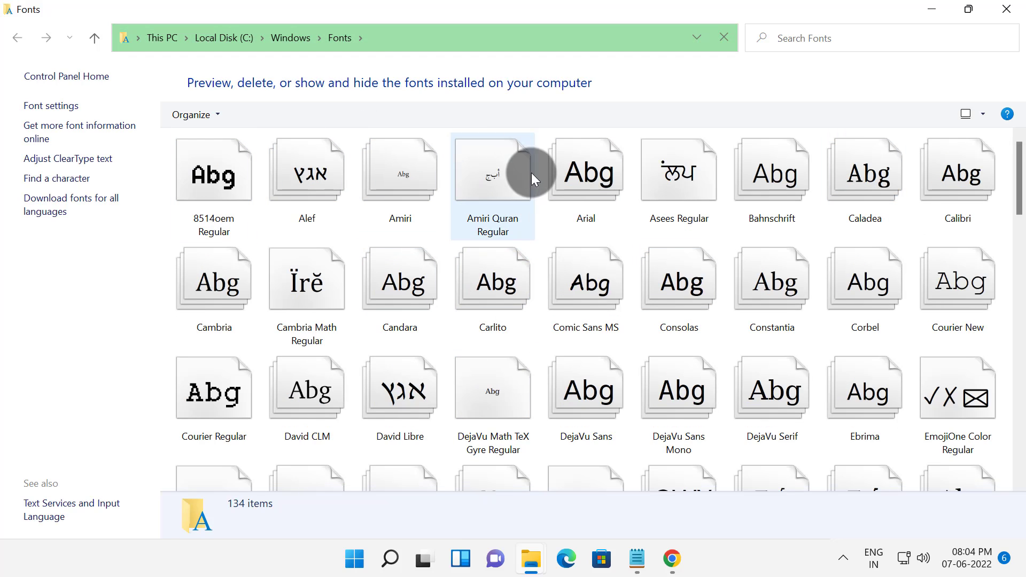
Try to paste the copied Asees font into the Fonts folder, decline replacing the installed font, and close the folder
{"action": "key", "text": "ctrl+v"}
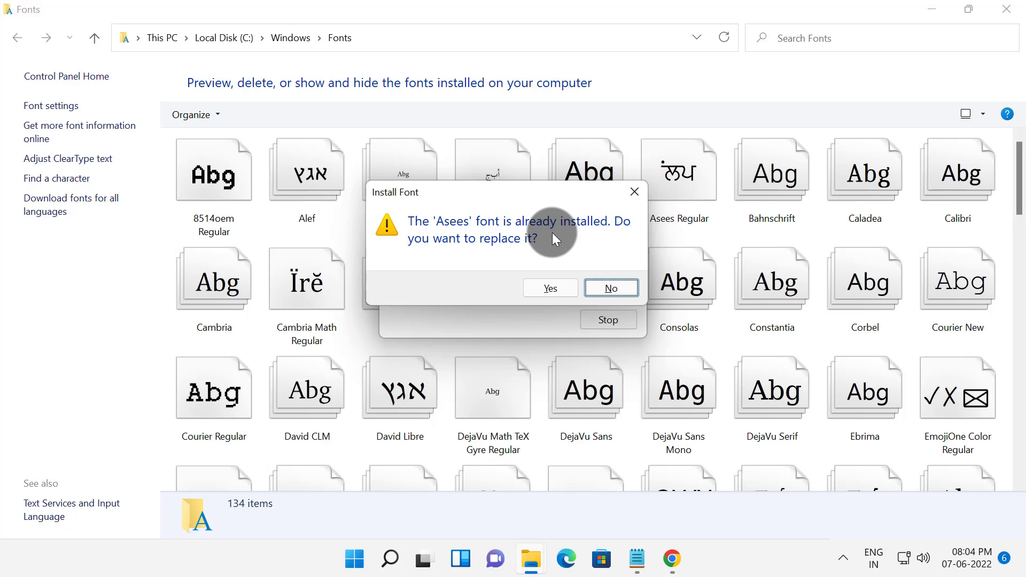
{"action": "left_click", "coordinate": [610, 287]}
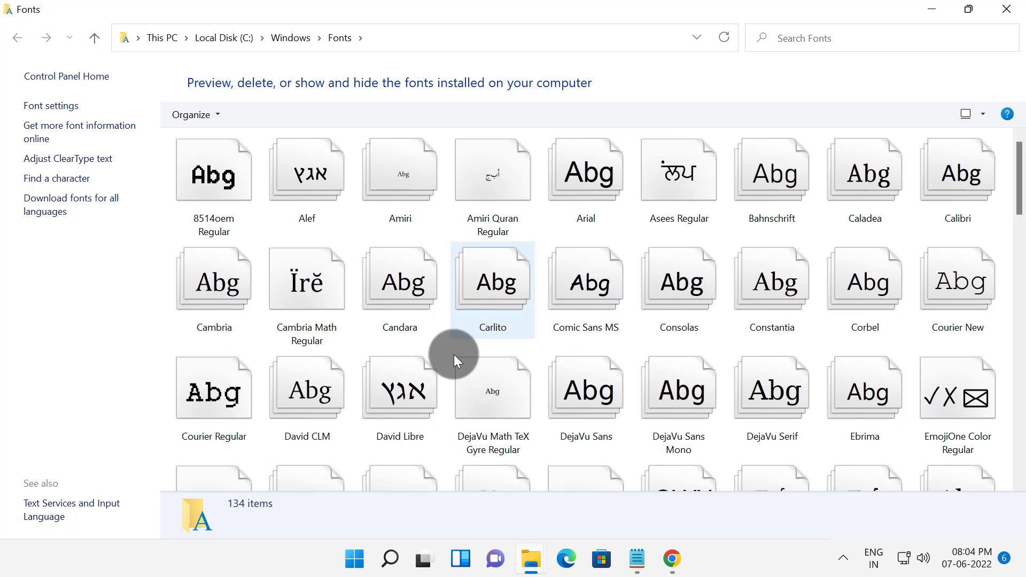
{"action": "left_click", "coordinate": [1006, 9]}
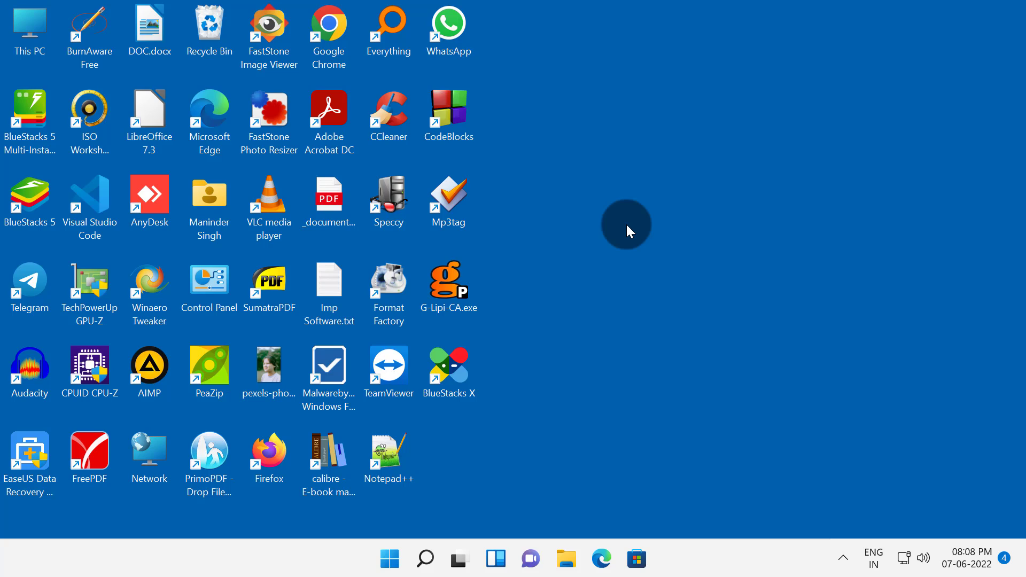
{"action": "left_click", "coordinate": [852, 267]}
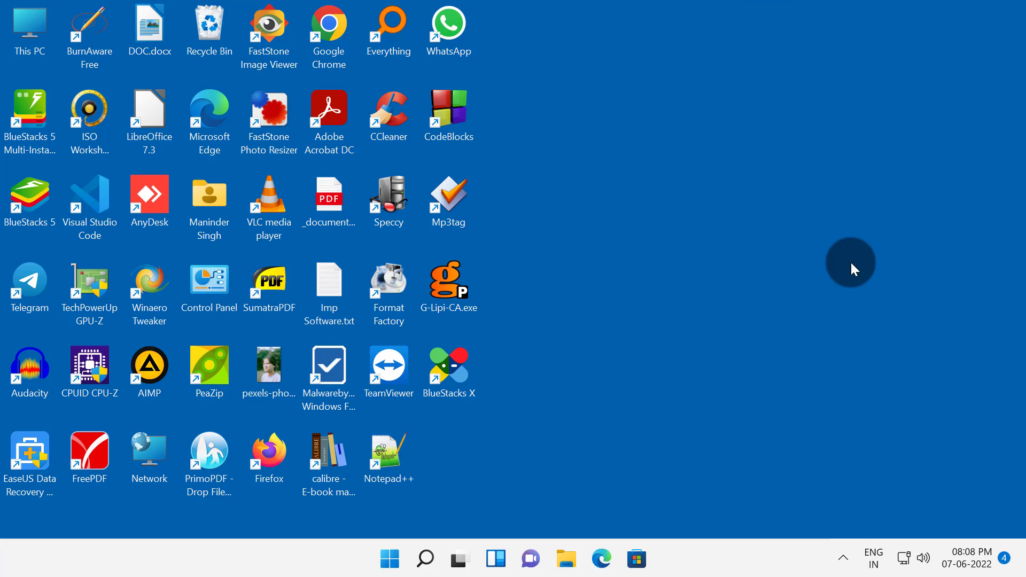